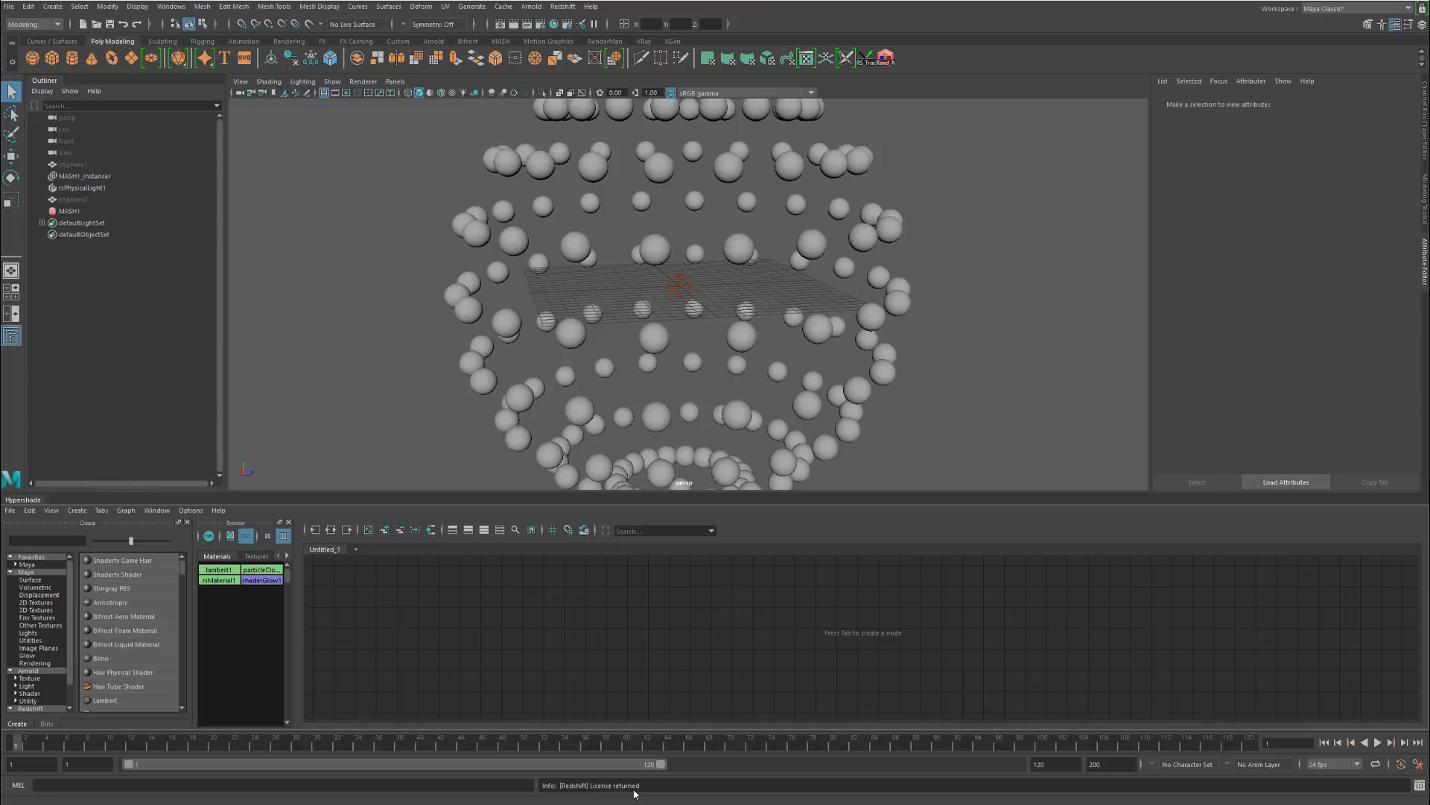
# Step: Open the Redshift Render View and arrange it so the Hypershade stays visible
pyautogui.click(563, 6)
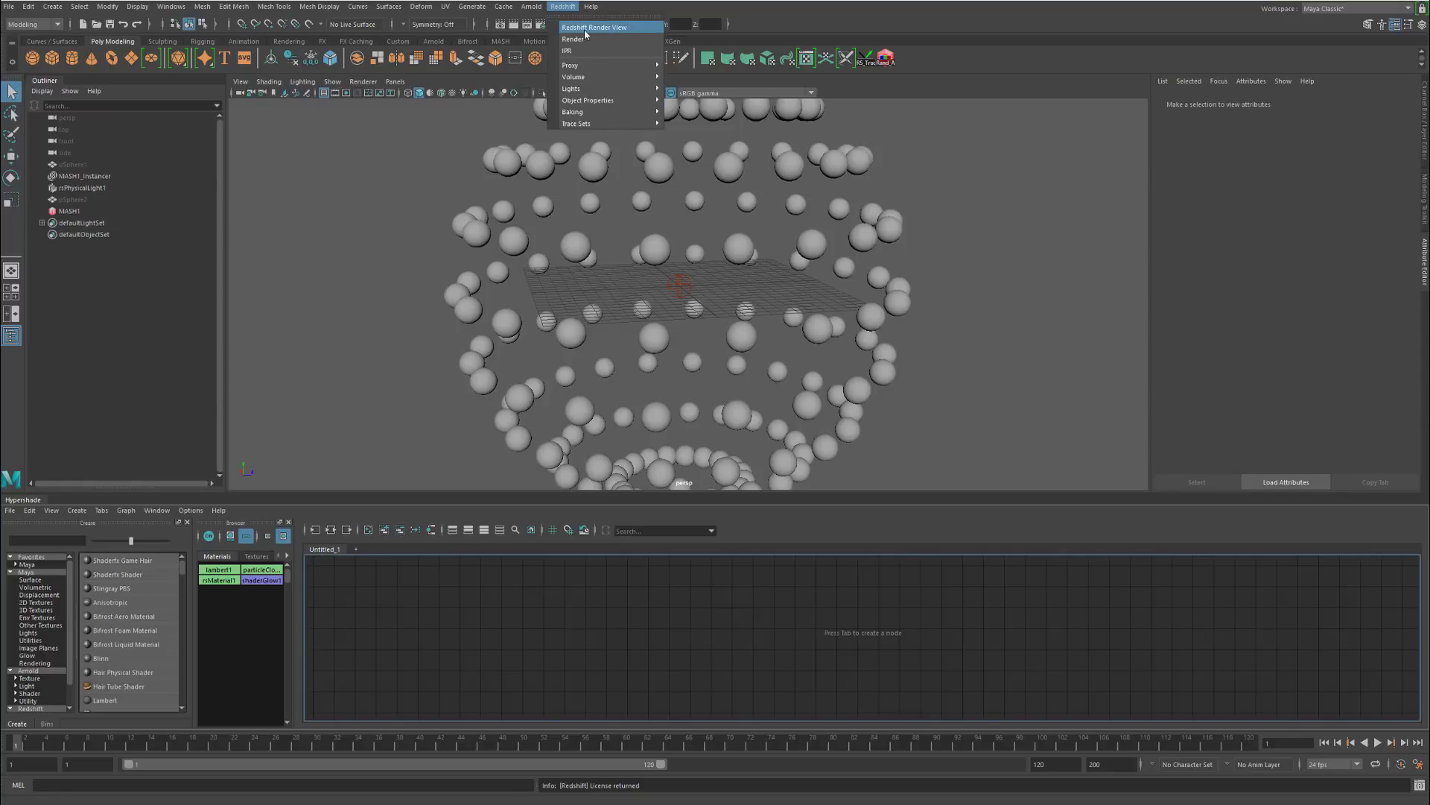
pyautogui.click(585, 34)
pyautogui.moveTo(116, 537); pyautogui.dragTo(224, 562)
pyautogui.moveTo(52, 532); pyautogui.dragTo(280, 691)
pyautogui.moveTo(637, 698); pyautogui.dragTo(425, 221)
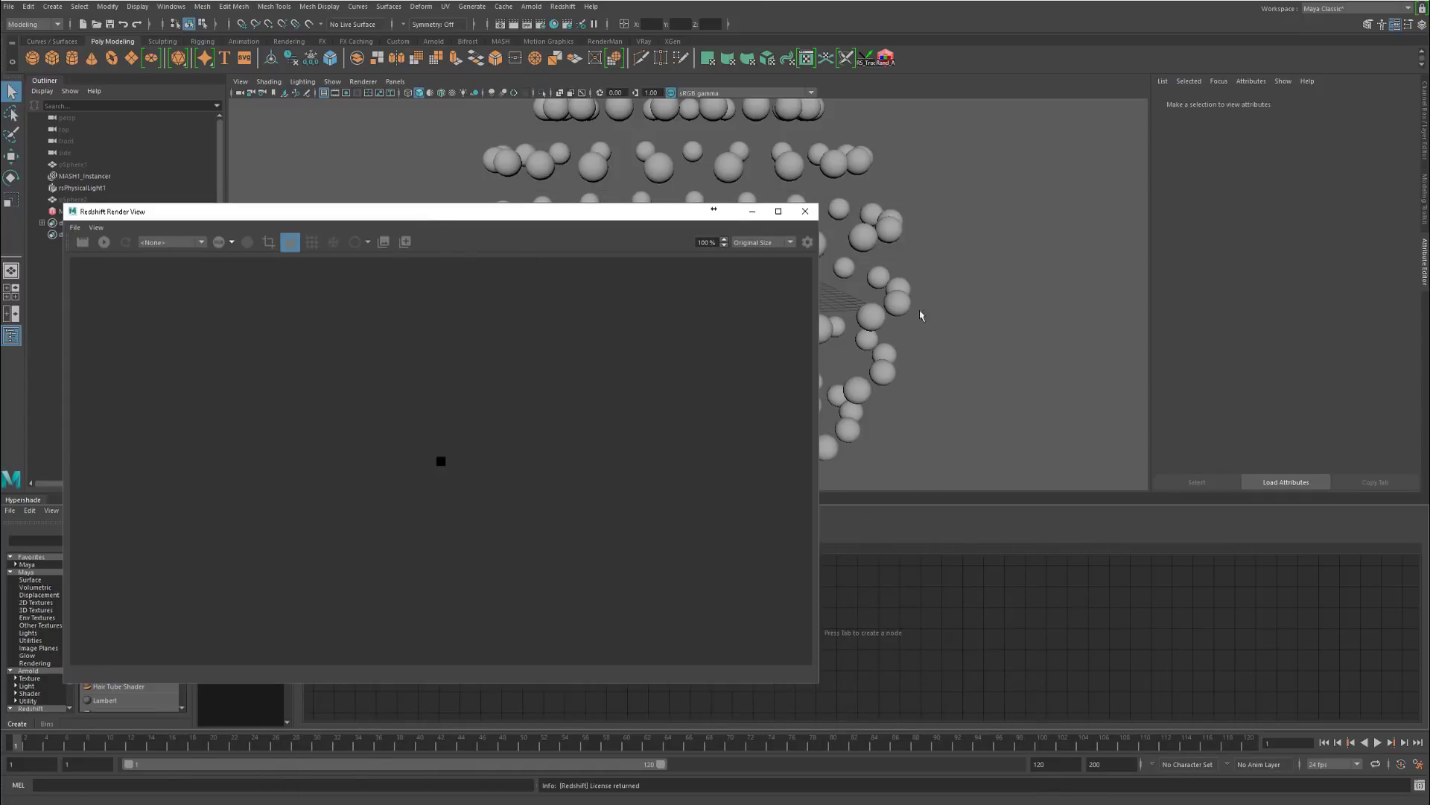
pyautogui.moveTo(409, 211); pyautogui.dragTo(659, 137)
# Step: Render the sphere of spheres and zoom the image to 125%
pyautogui.click(350, 168)
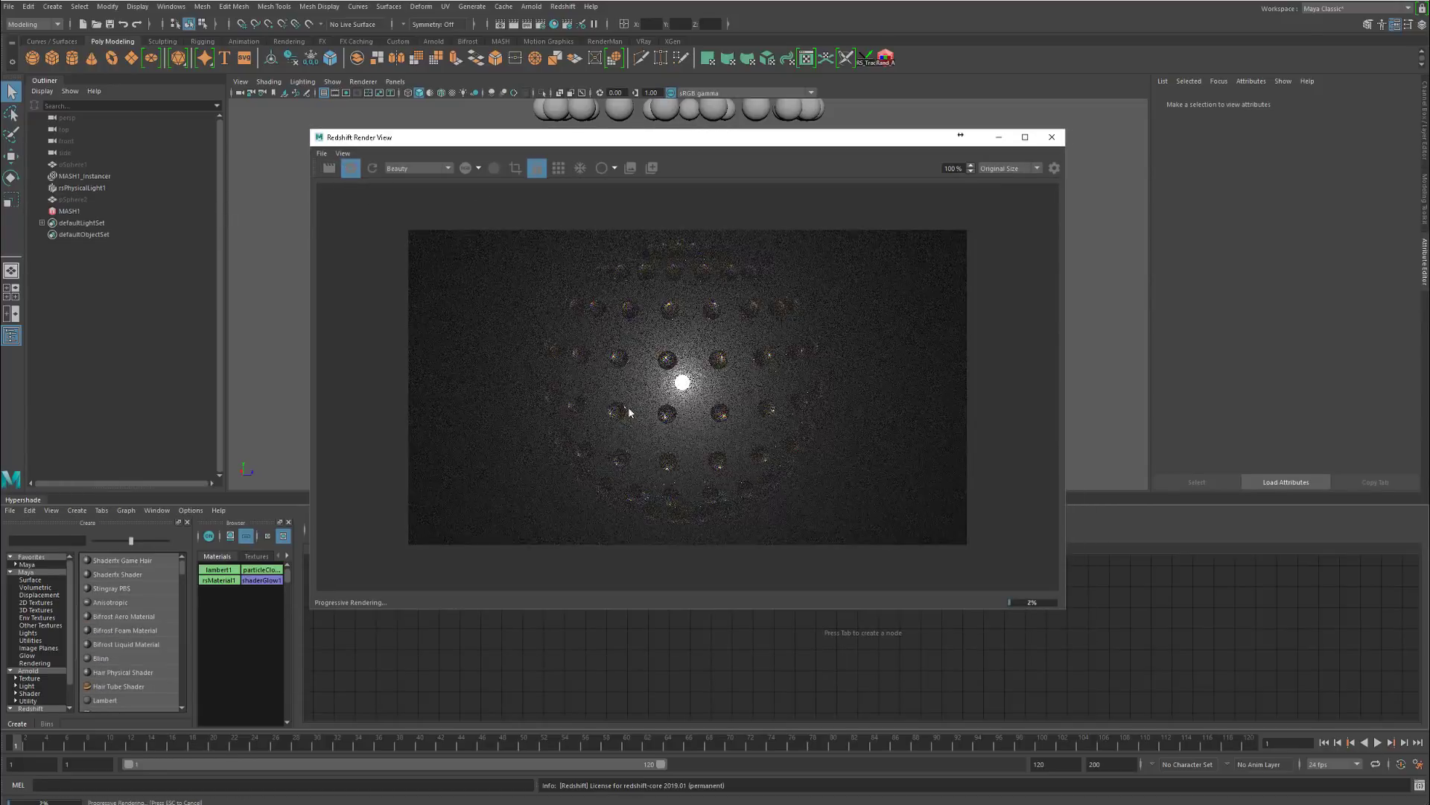
pyautogui.scroll(1, 698, 362)
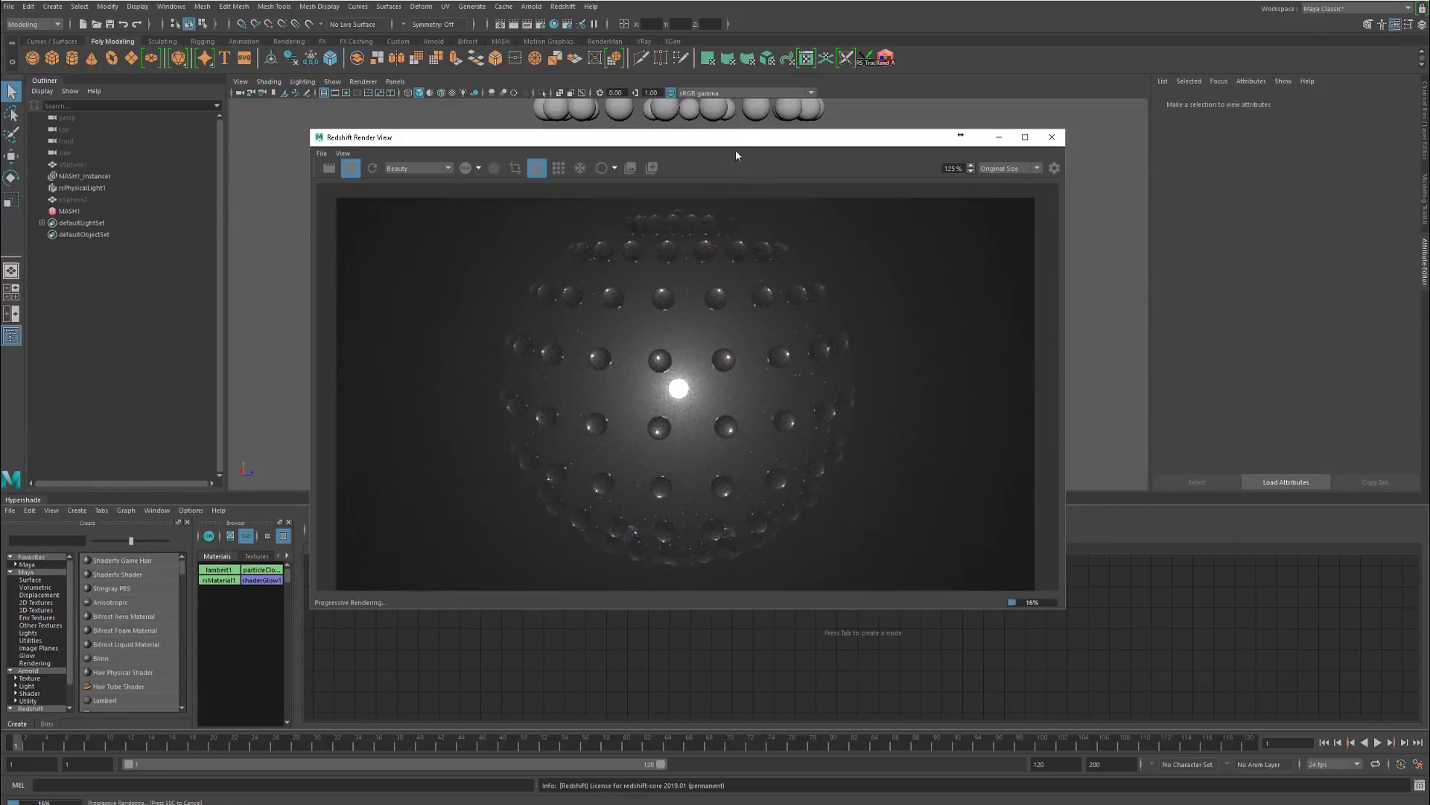
pyautogui.moveTo(754, 139); pyautogui.dragTo(561, 146)
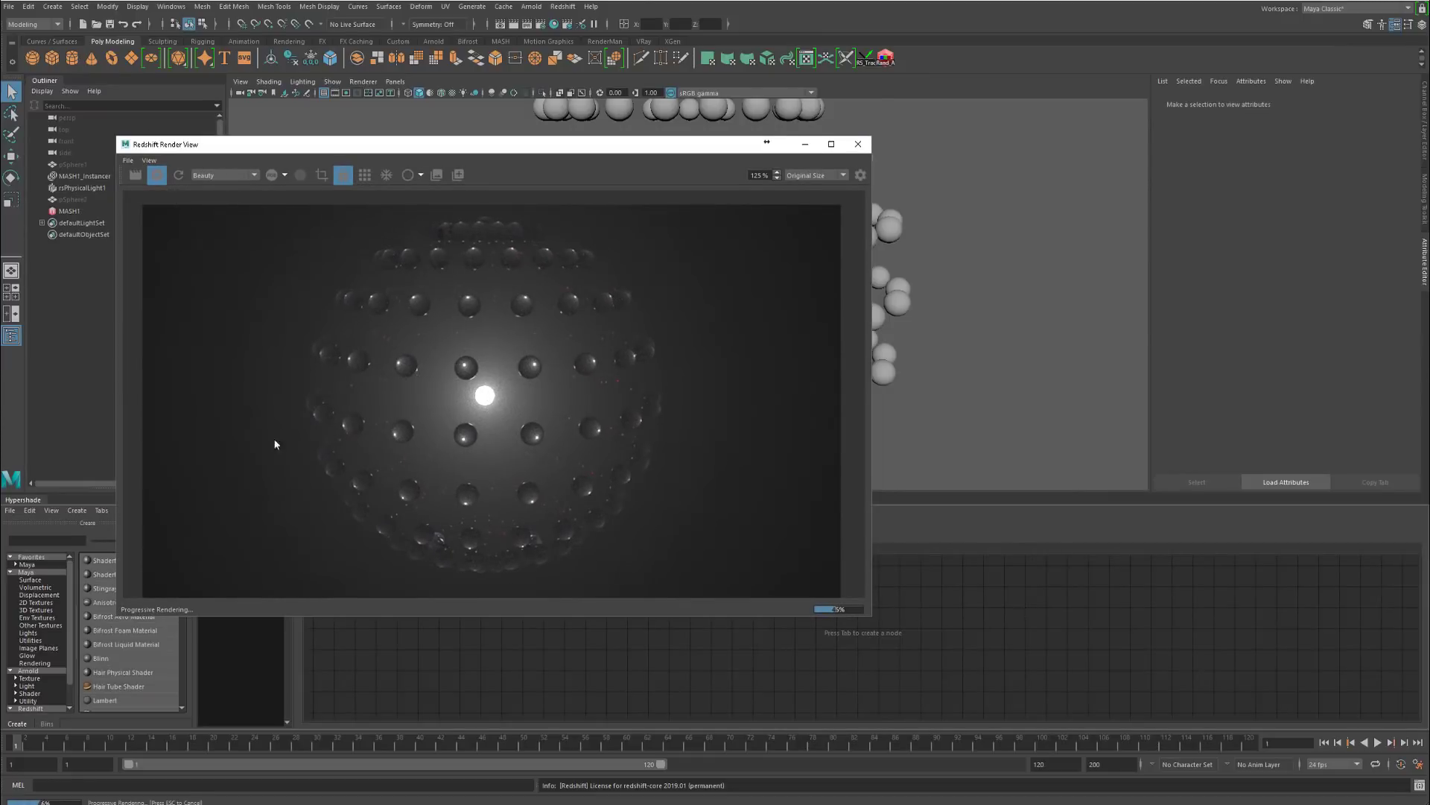
# Step: On the Render Settings Output tab, disconnect the old Atmosphere and create rsVolumeScattering1 in its place
pyautogui.click(543, 23)
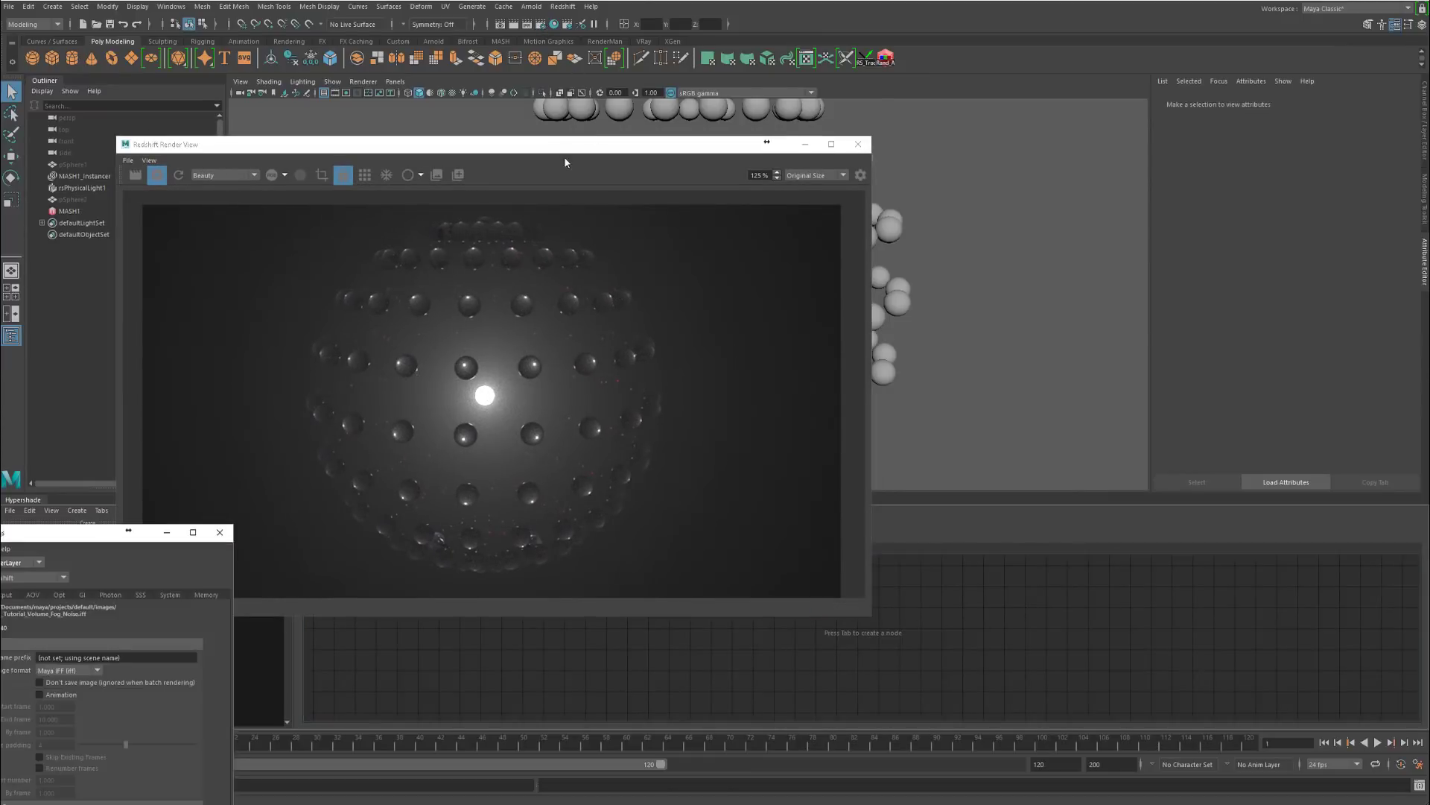
pyautogui.moveTo(33, 538); pyautogui.dragTo(990, 87)
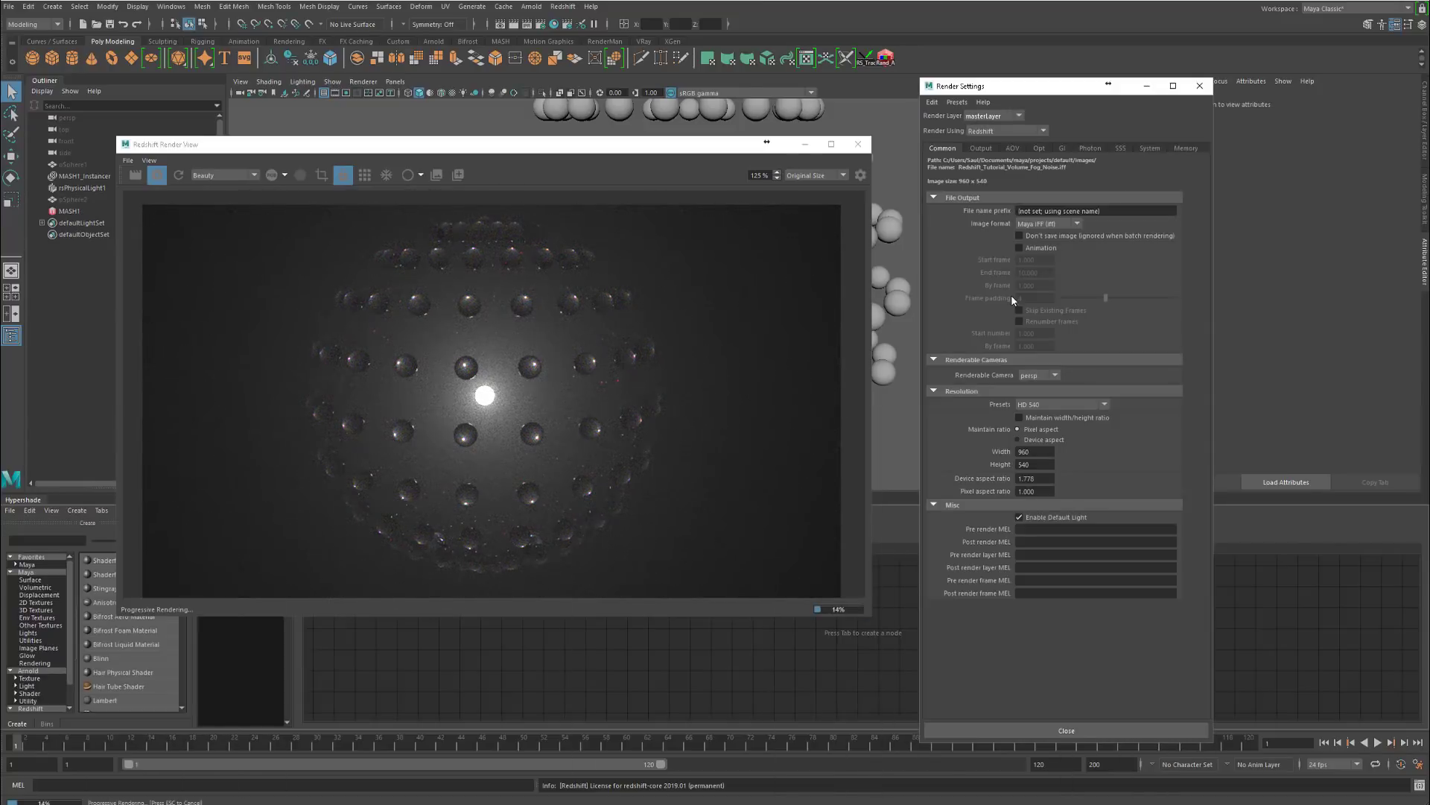
pyautogui.click(981, 149)
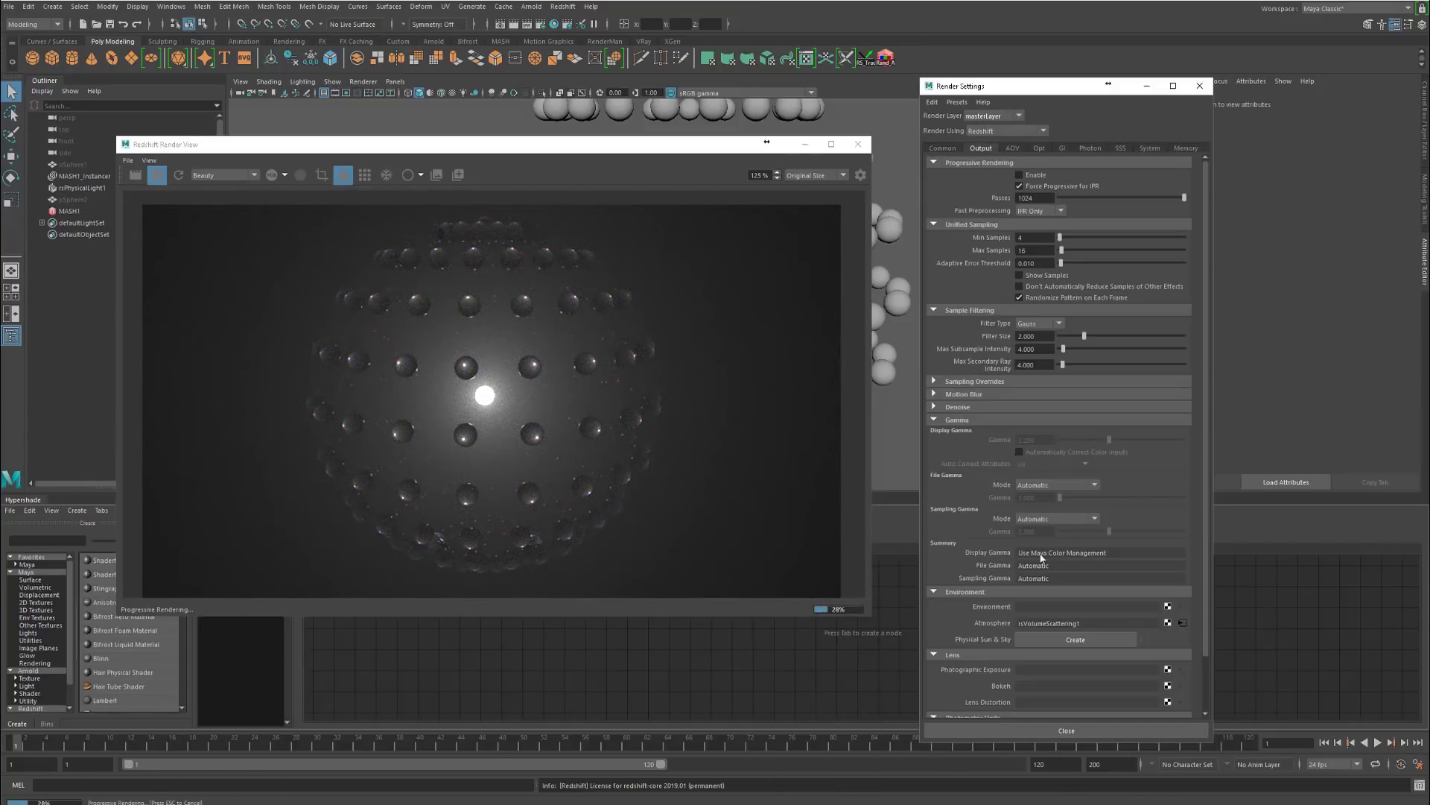
pyautogui.click(1182, 623)
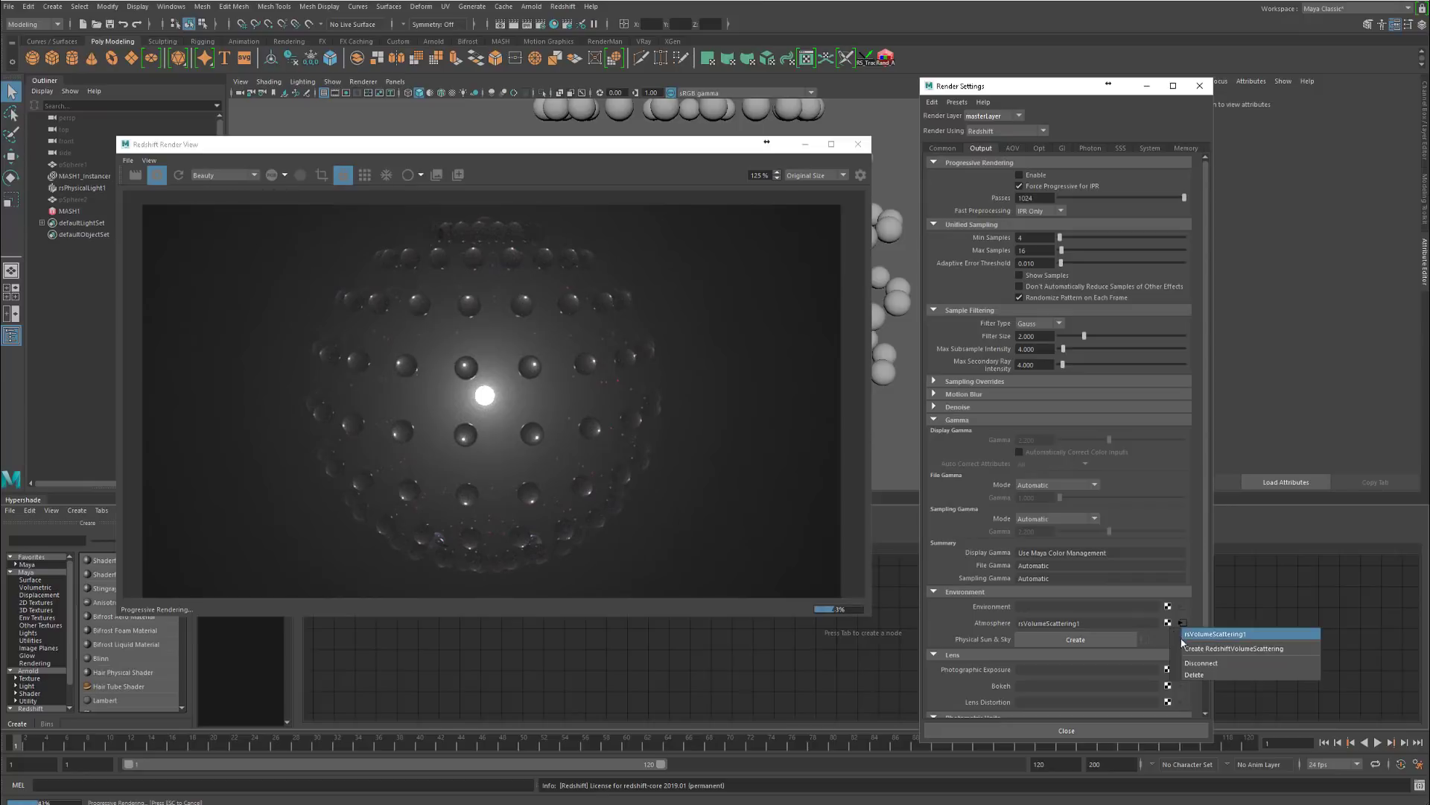
pyautogui.click(1192, 663)
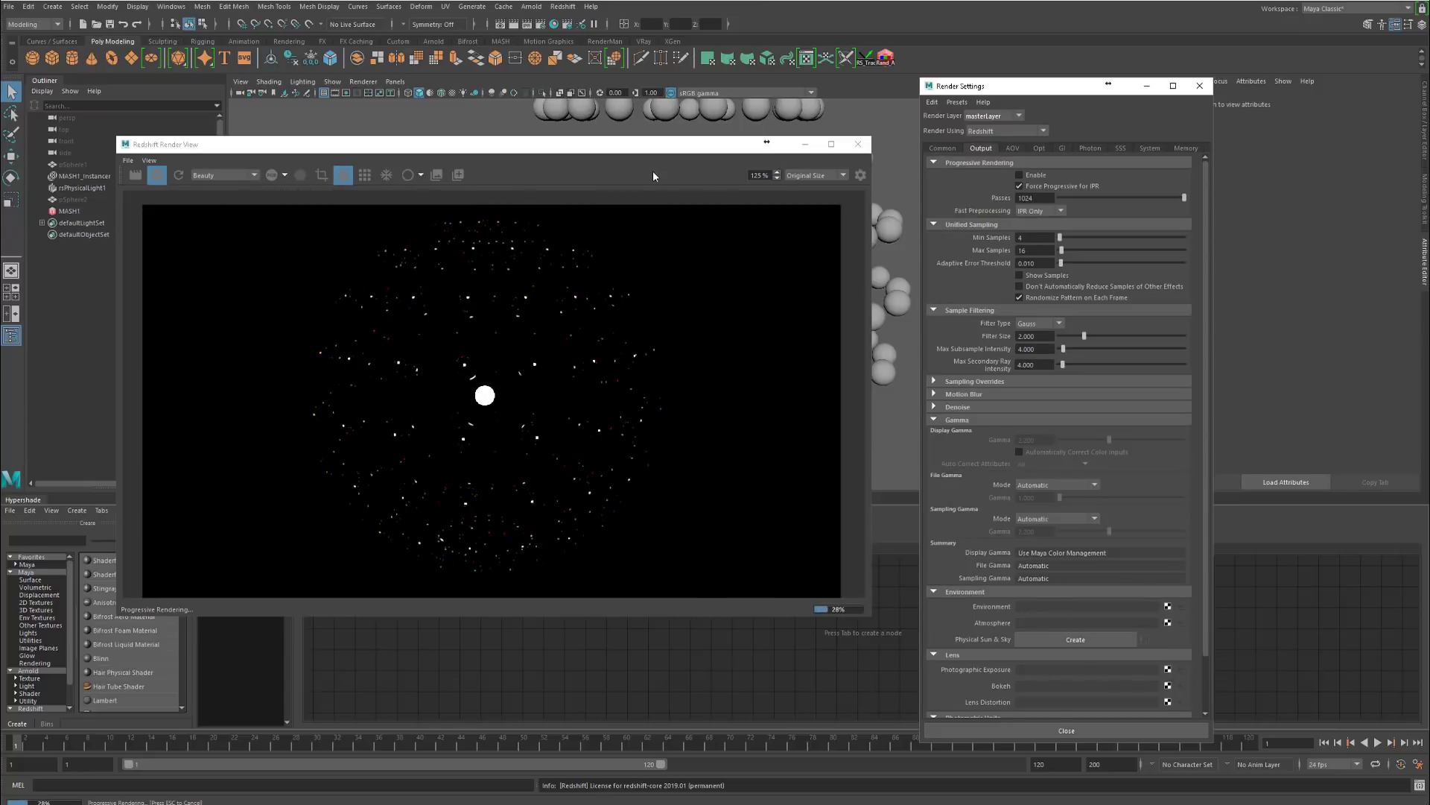
pyautogui.click(1167, 624)
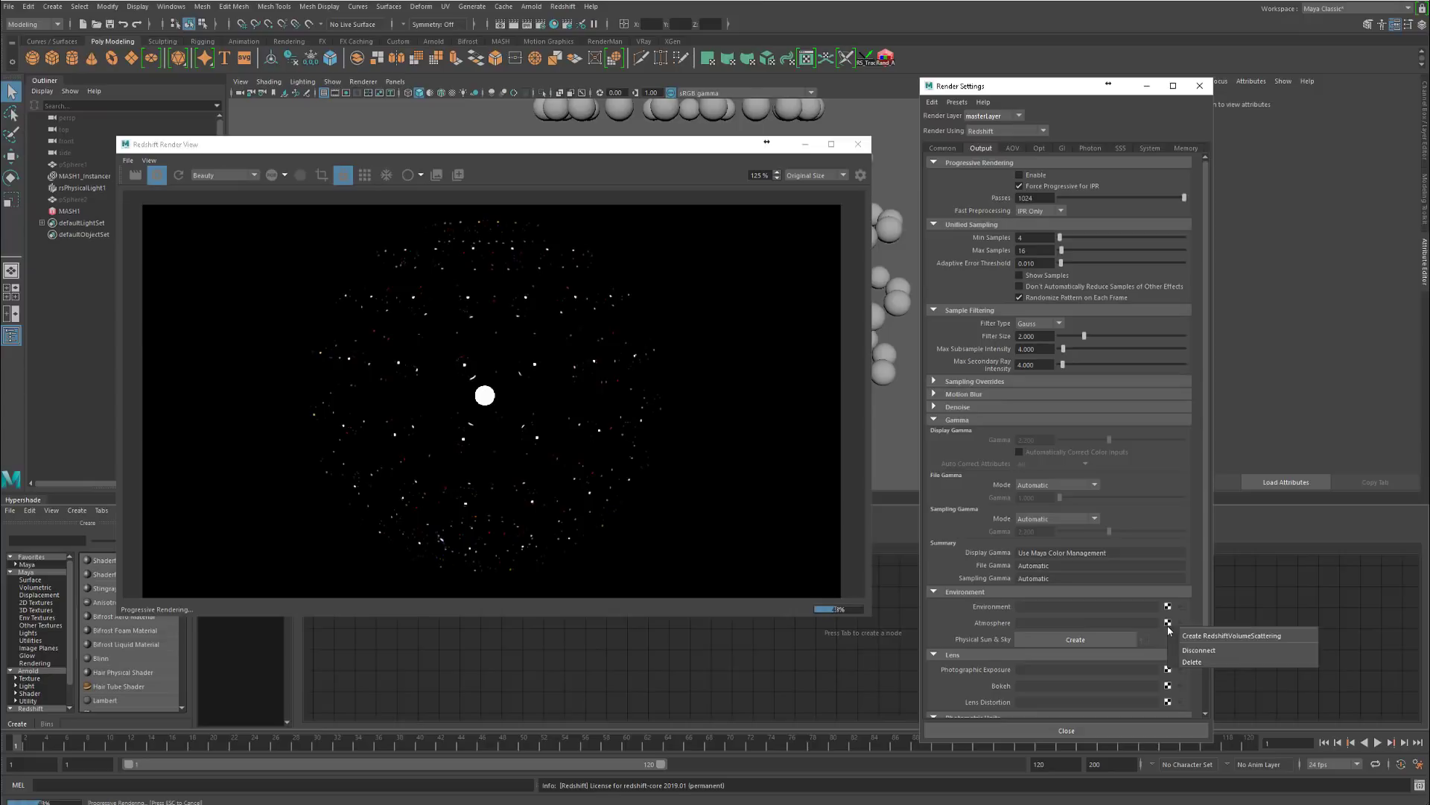
pyautogui.click(1231, 636)
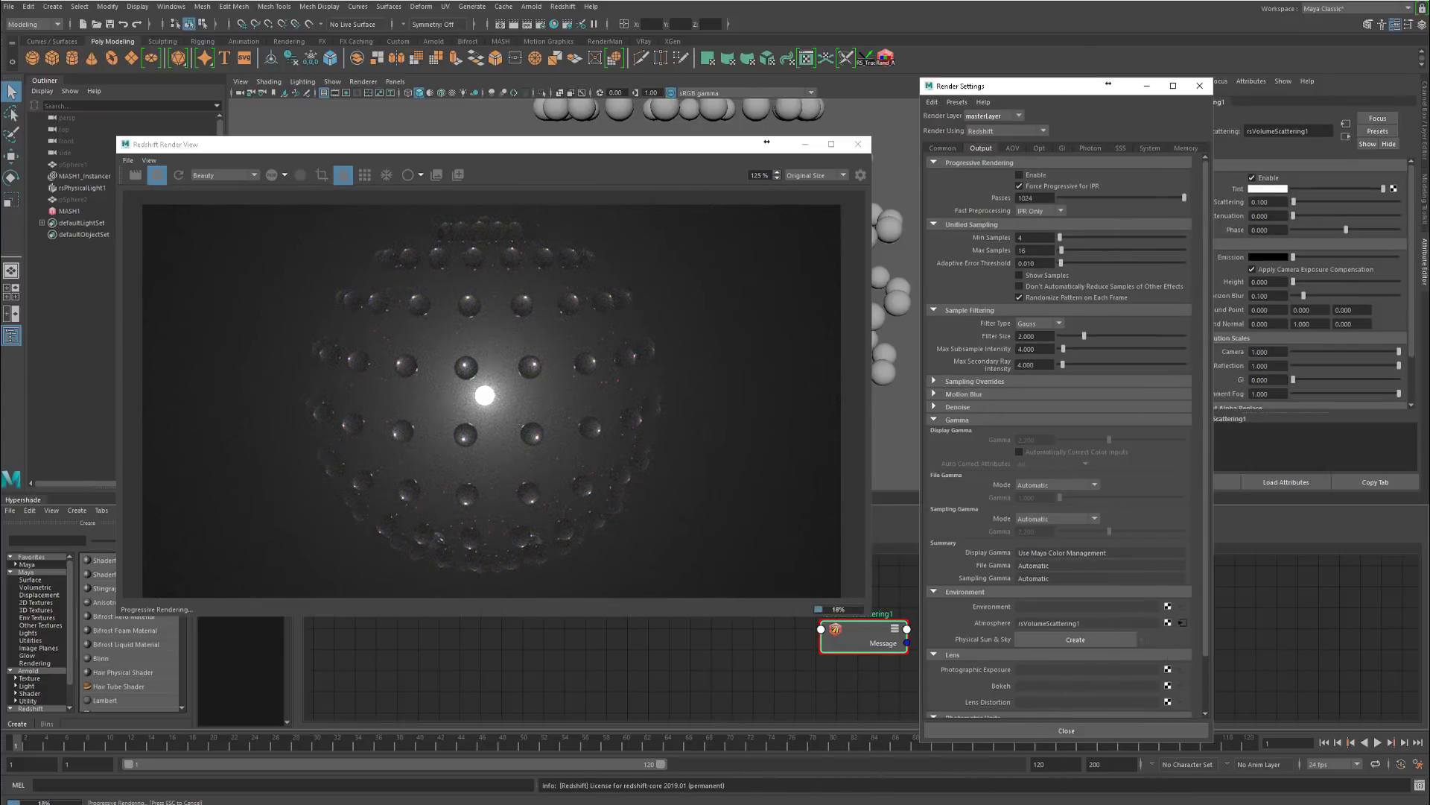
# Step: Close Render Settings and select rsPhysicalLight1 to show its Volume settings (Contribution Scale 0.061)
pyautogui.click(1067, 730)
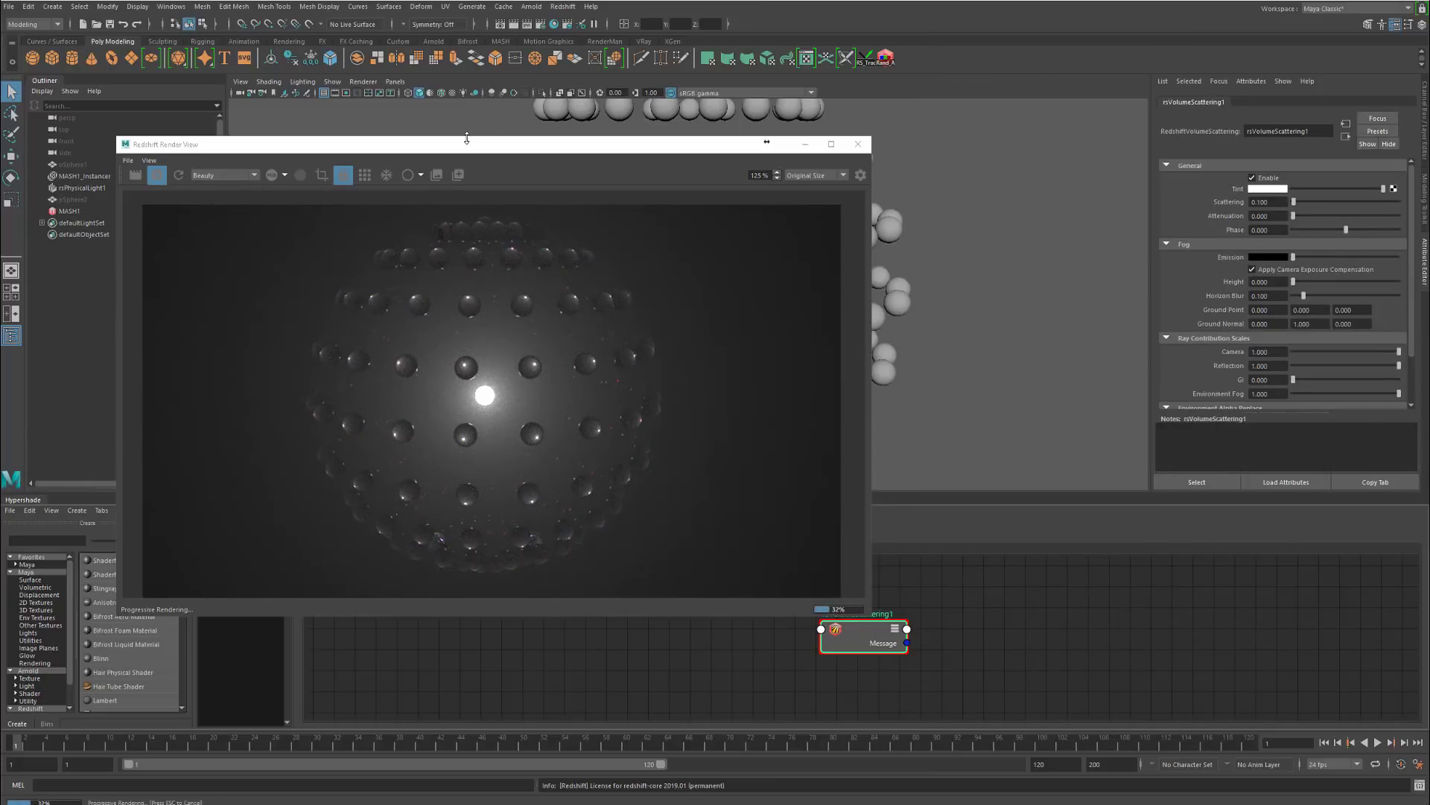
pyautogui.moveTo(468, 143); pyautogui.dragTo(617, 149)
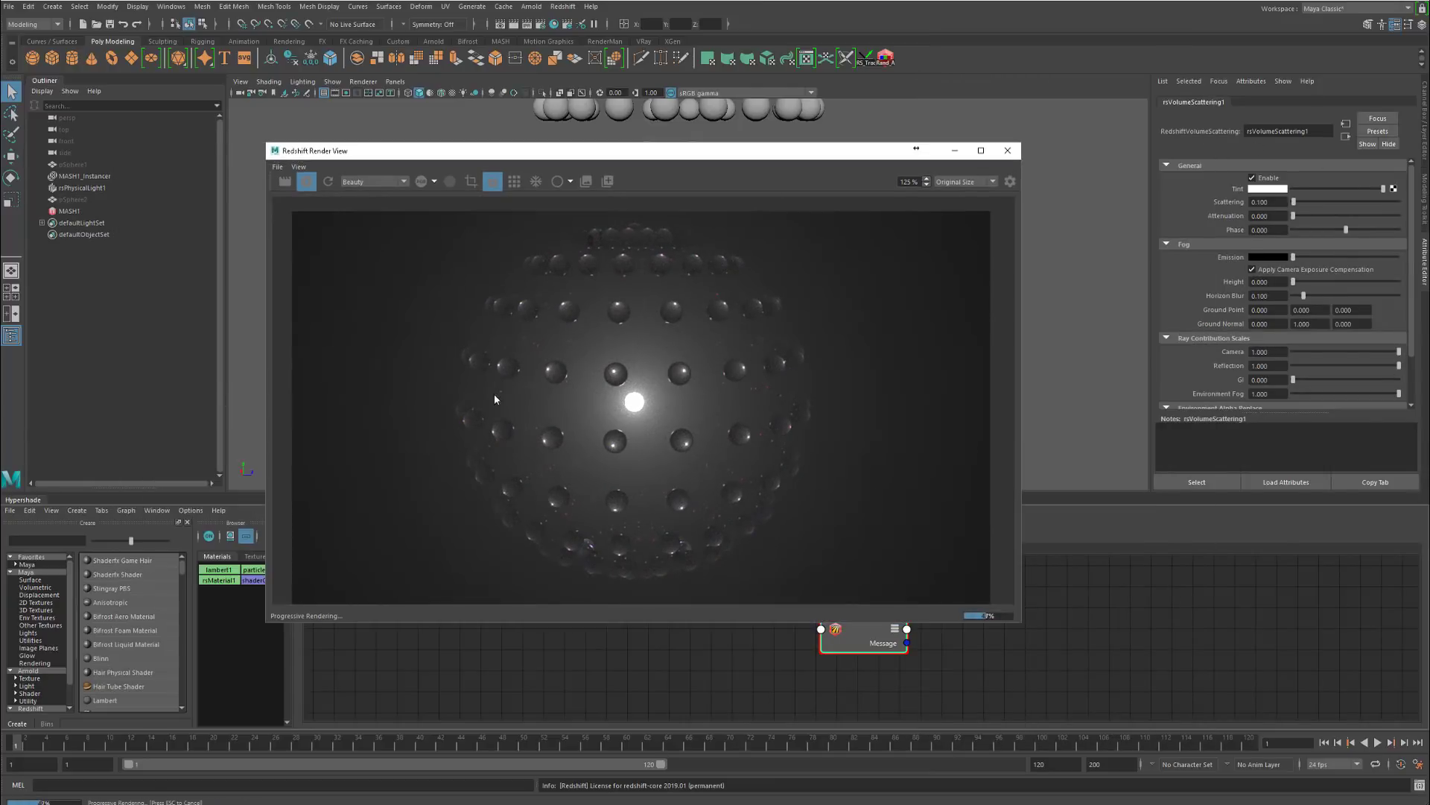
pyautogui.click(89, 189)
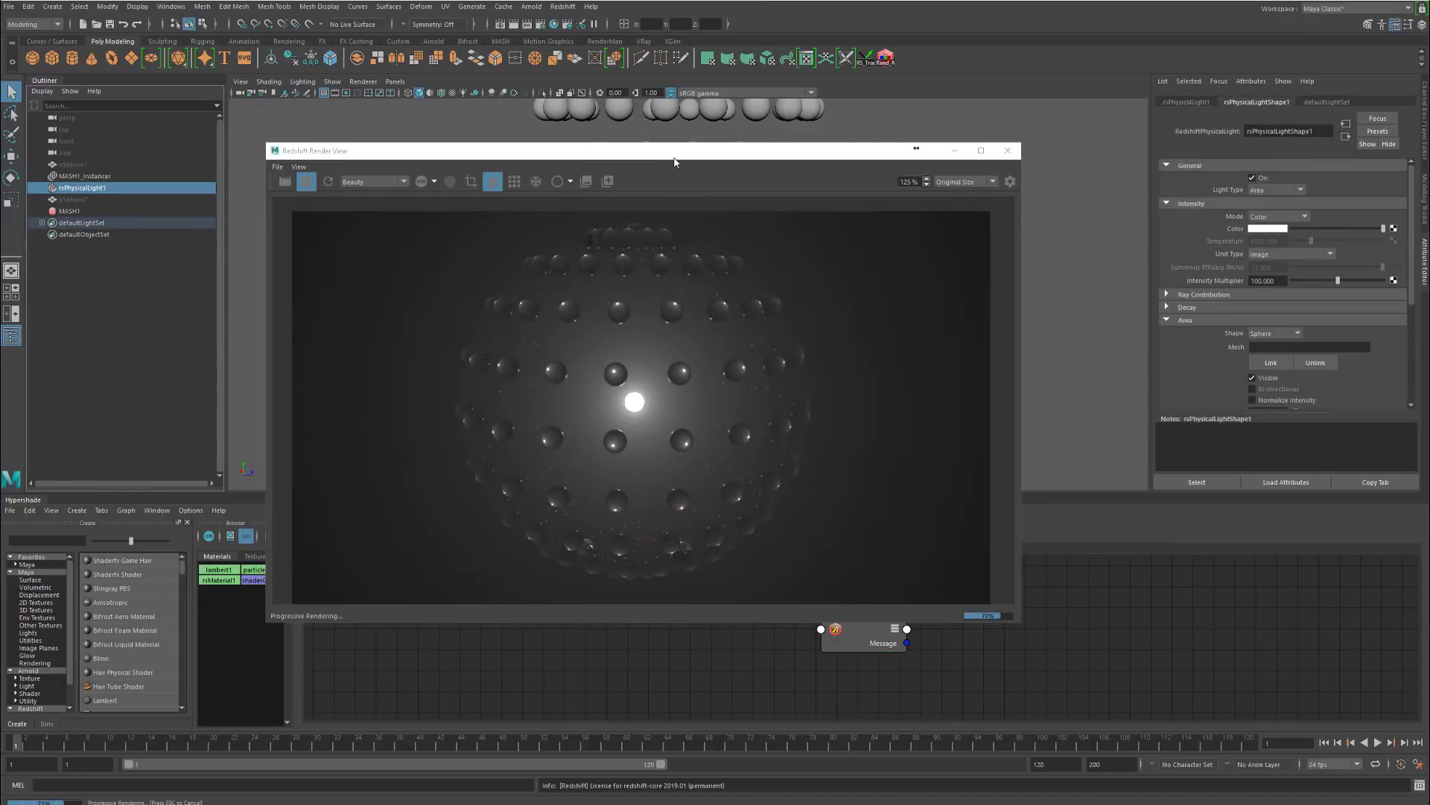
pyautogui.moveTo(675, 157); pyautogui.dragTo(606, 129)
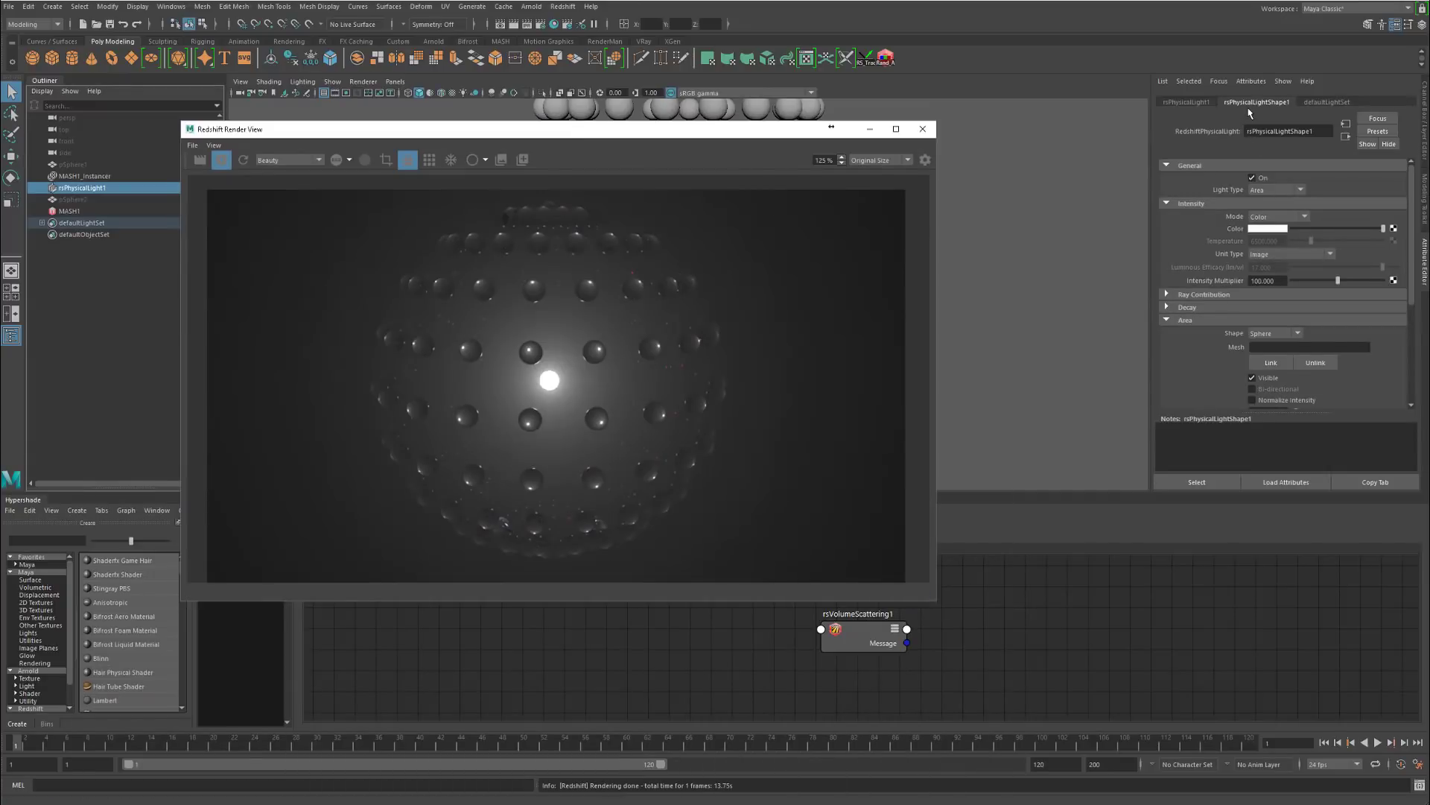
pyautogui.scroll(-4, 1232, 332)
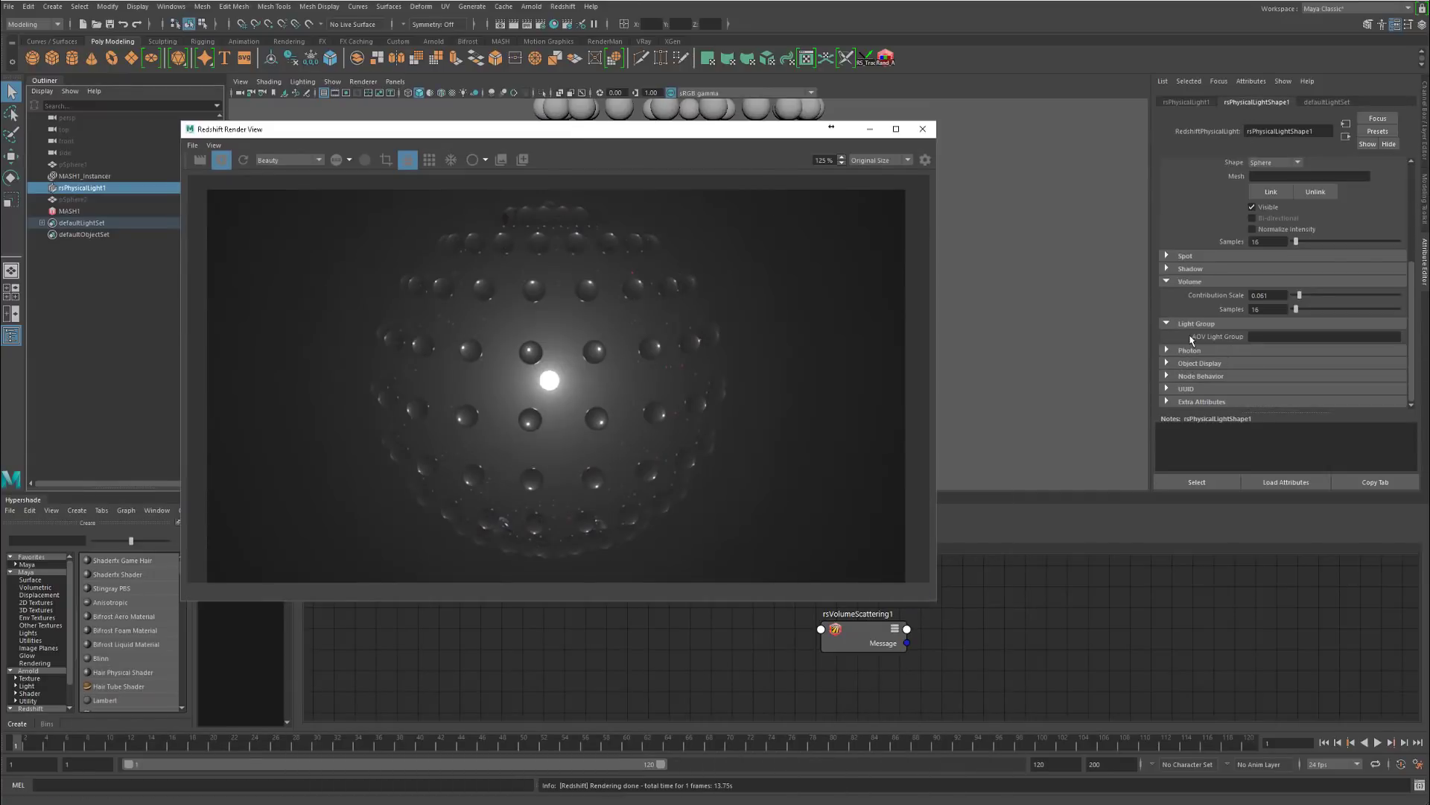
pyautogui.scroll(3, 1201, 286)
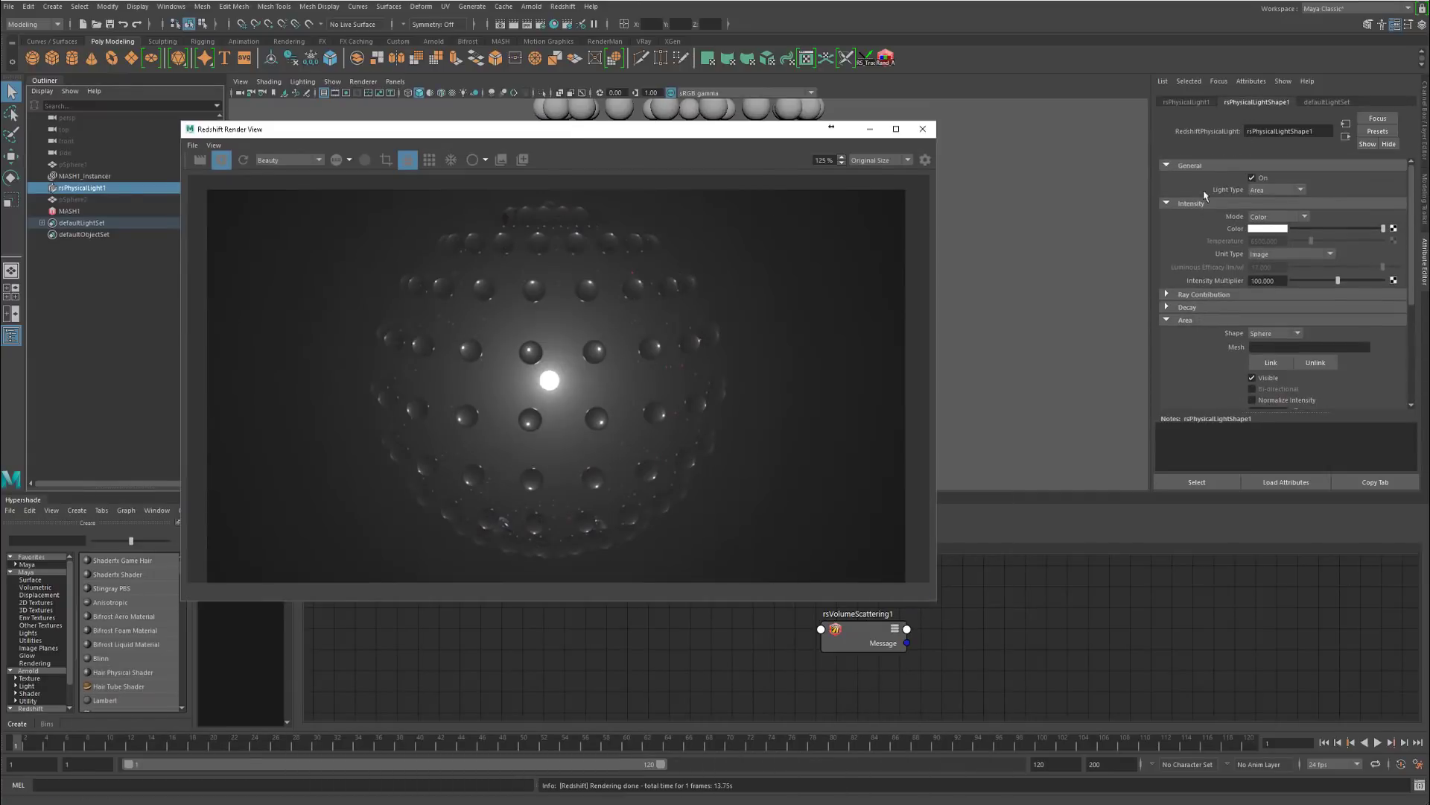
pyautogui.scroll(-3, 1229, 362)
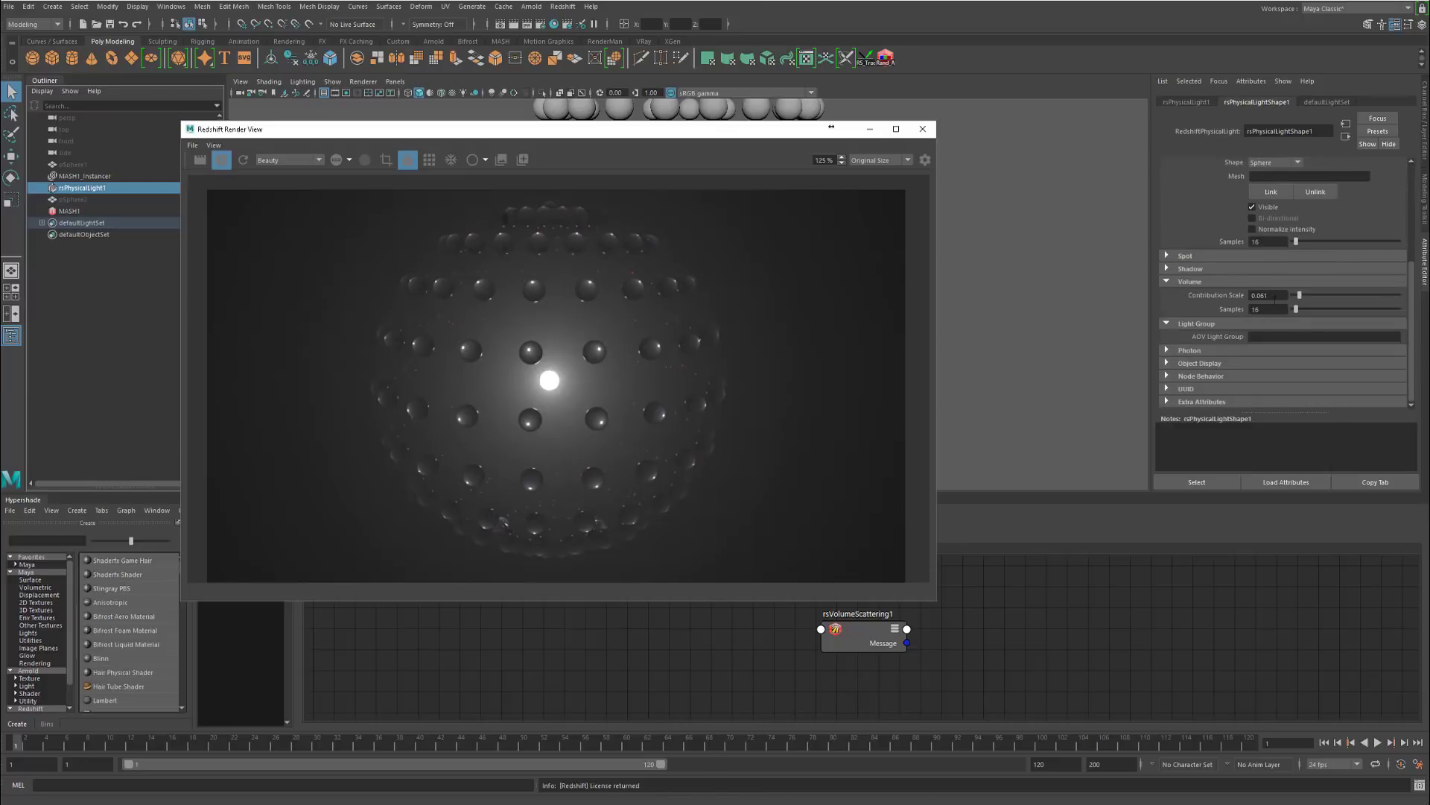
# Step: Test the light's Volume Contribution Scale at 0 and higher, then reset it to 0.061
pyautogui.moveTo(1270, 296); pyautogui.dragTo(1256, 295)
pyautogui.write('0')
pyautogui.press('Return')
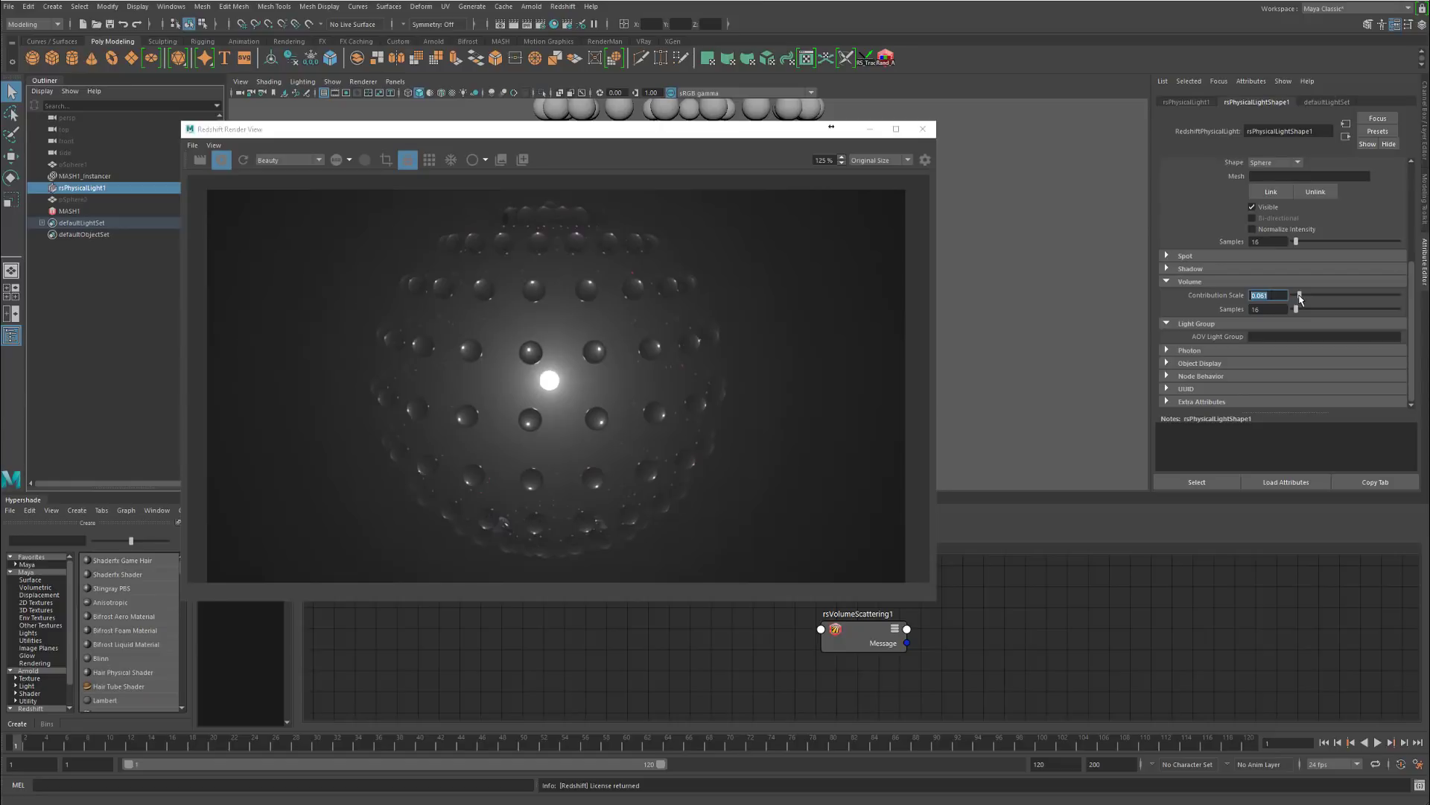
pyautogui.moveTo(1294, 295); pyautogui.dragTo(1396, 295)
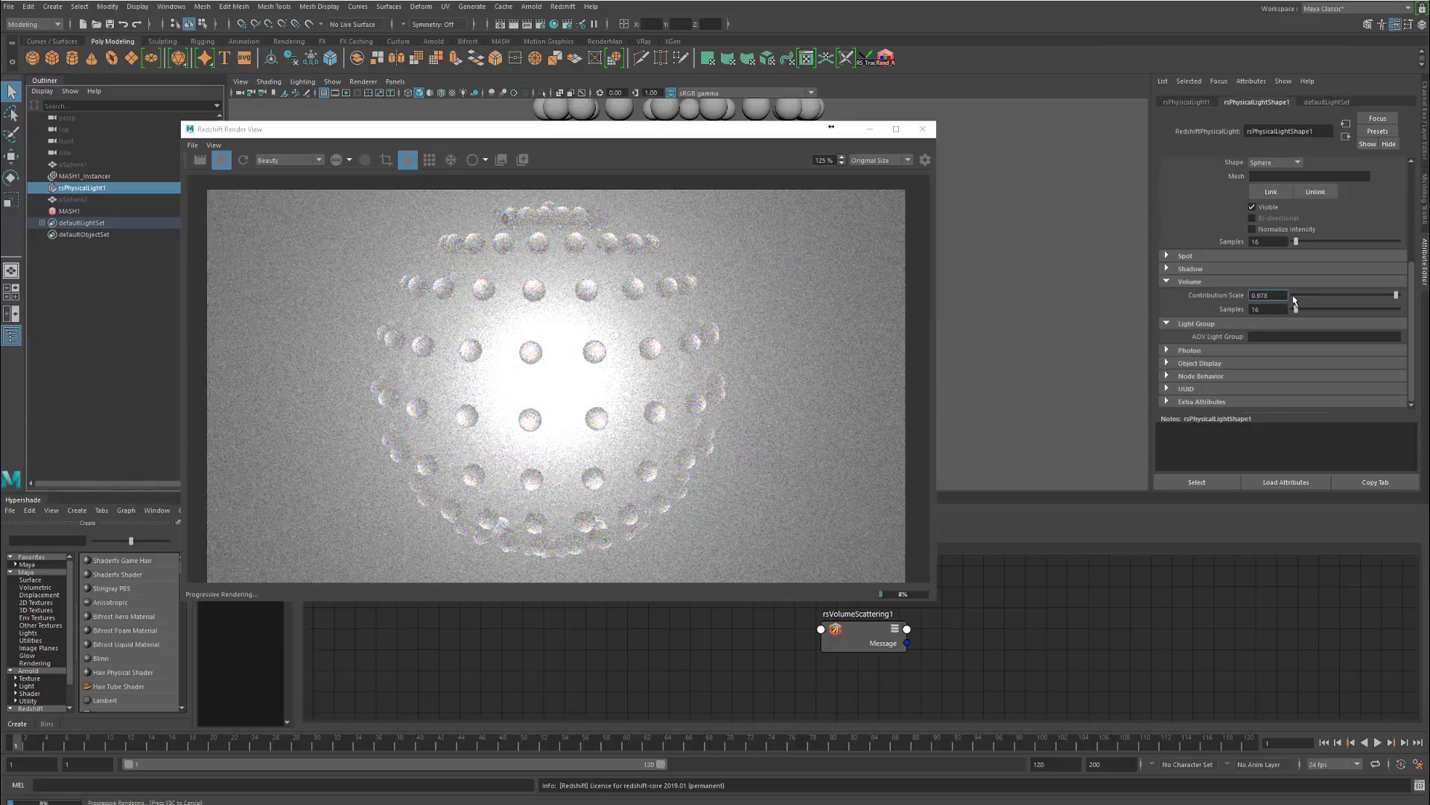
pyautogui.write('0.061')
pyautogui.press('Return')
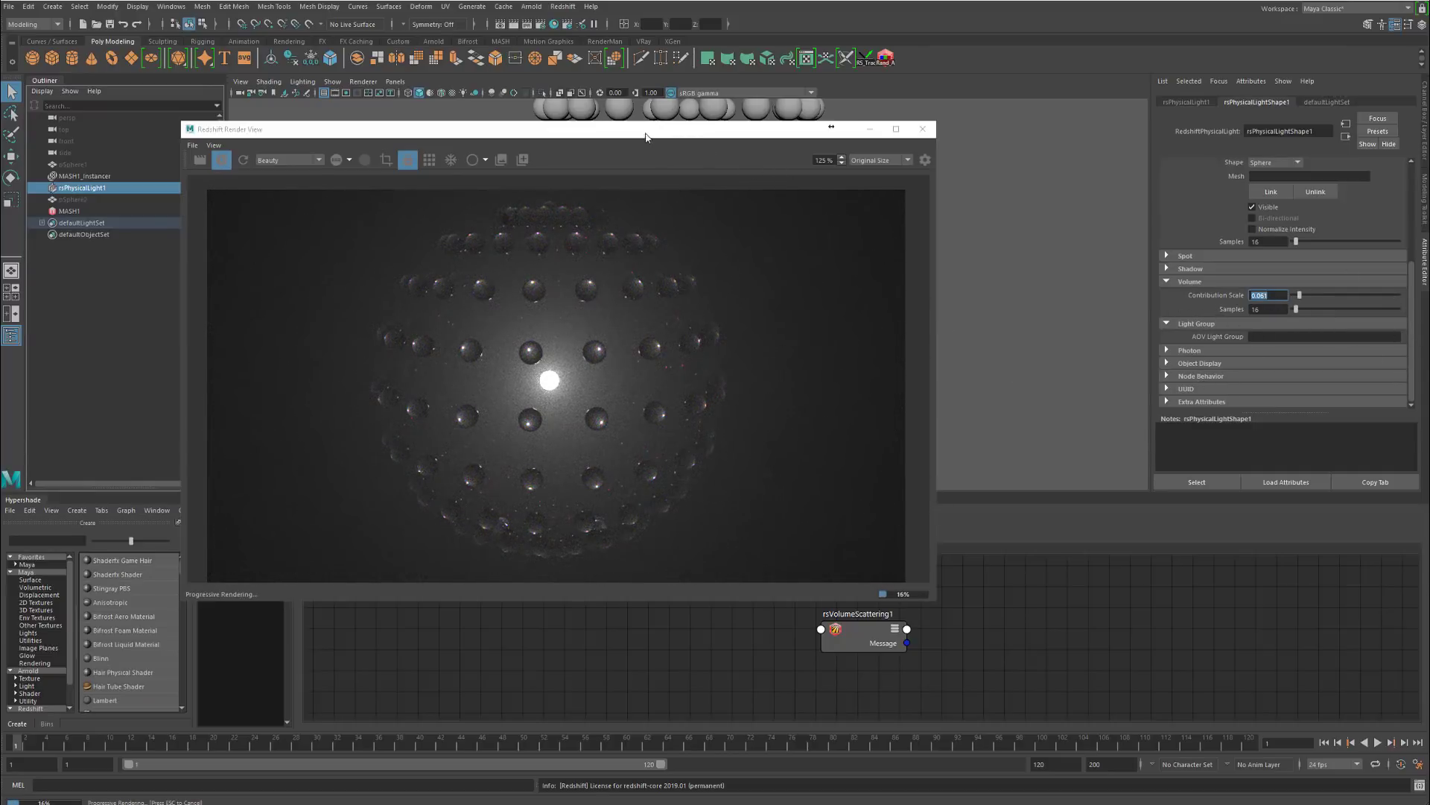
# Step: Raise the Volume Contribution Scale to 0.133 for a brighter fog glow
pyautogui.moveTo(645, 132); pyautogui.dragTo(714, 80)
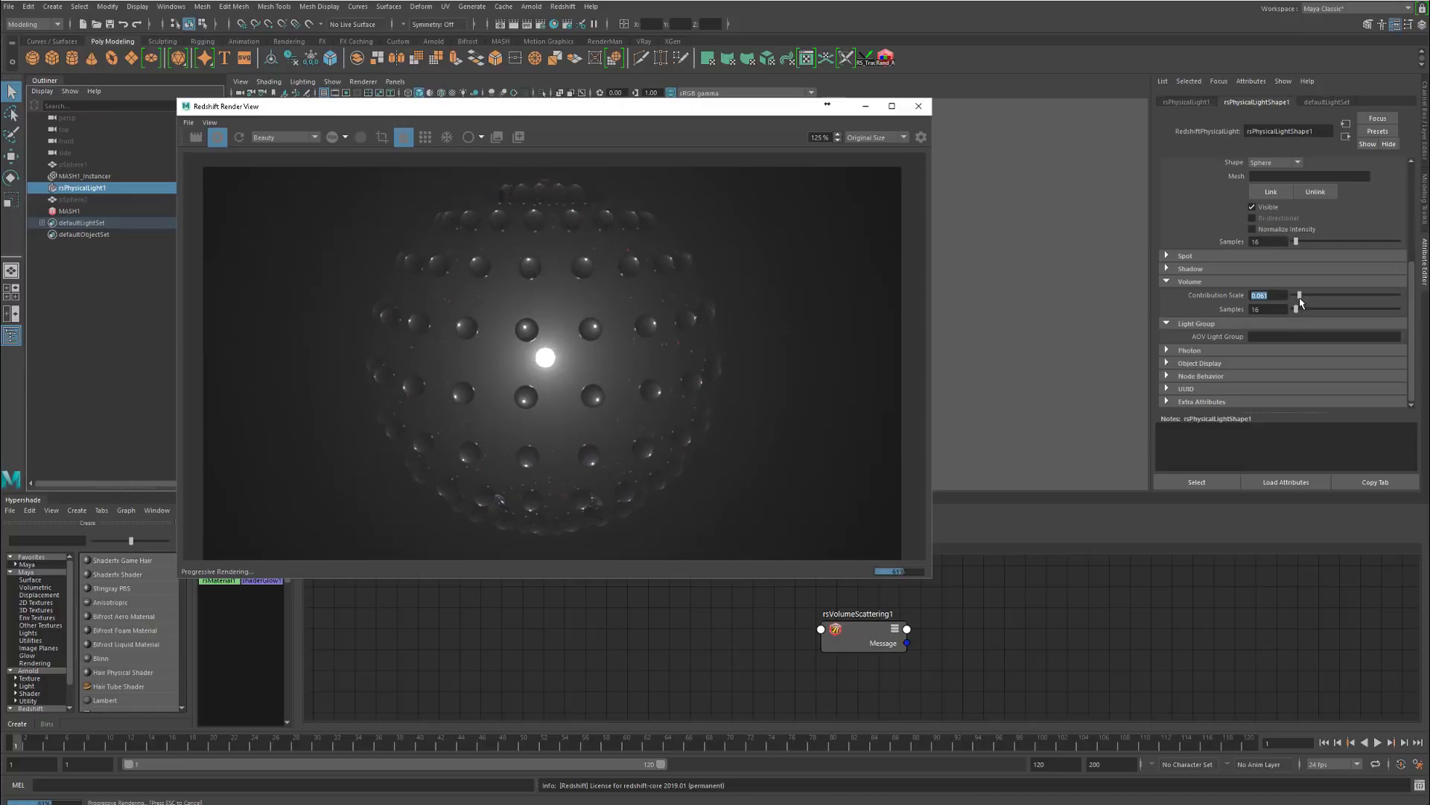
pyautogui.moveTo(1301, 297); pyautogui.dragTo(1310, 296)
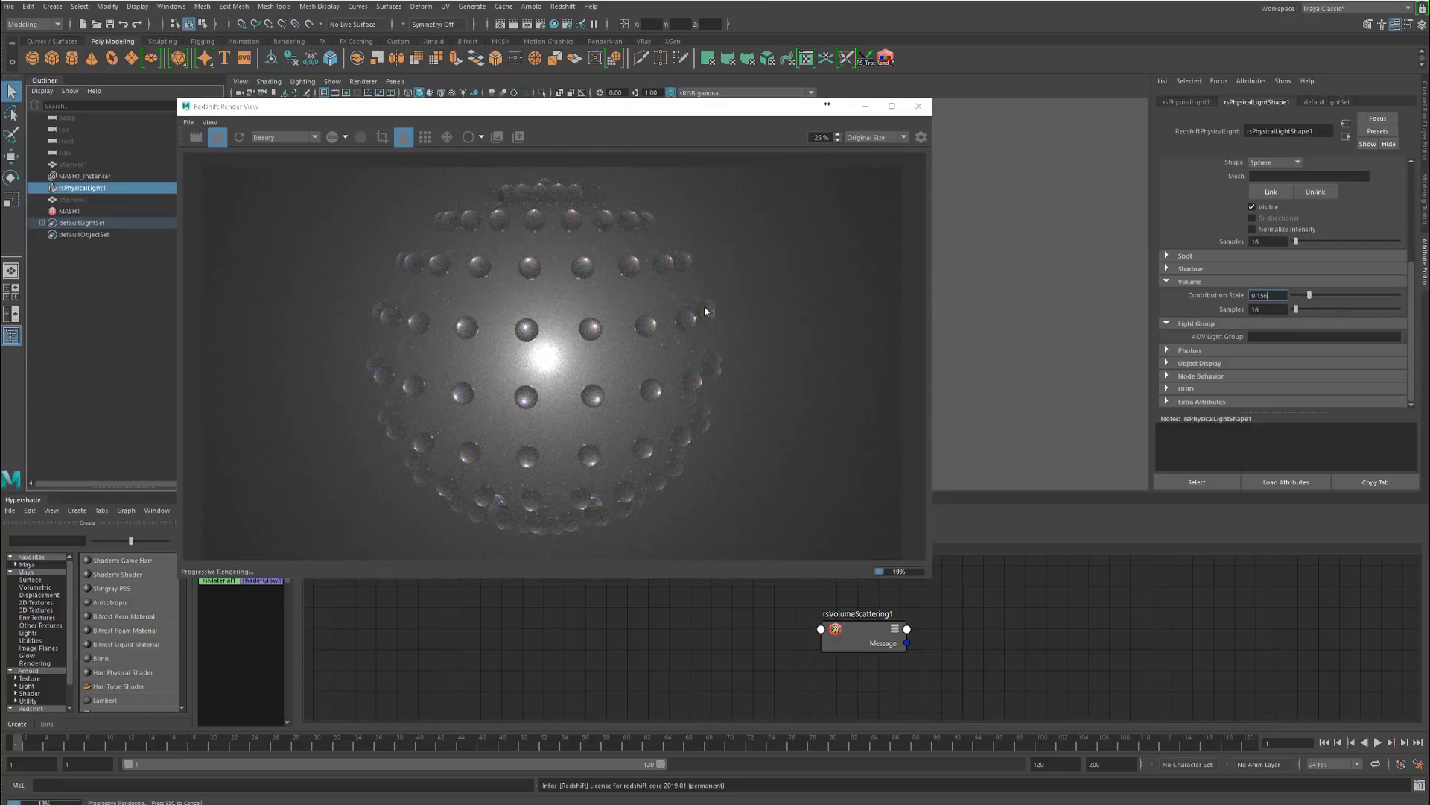
pyautogui.moveTo(1310, 296); pyautogui.dragTo(1308, 298)
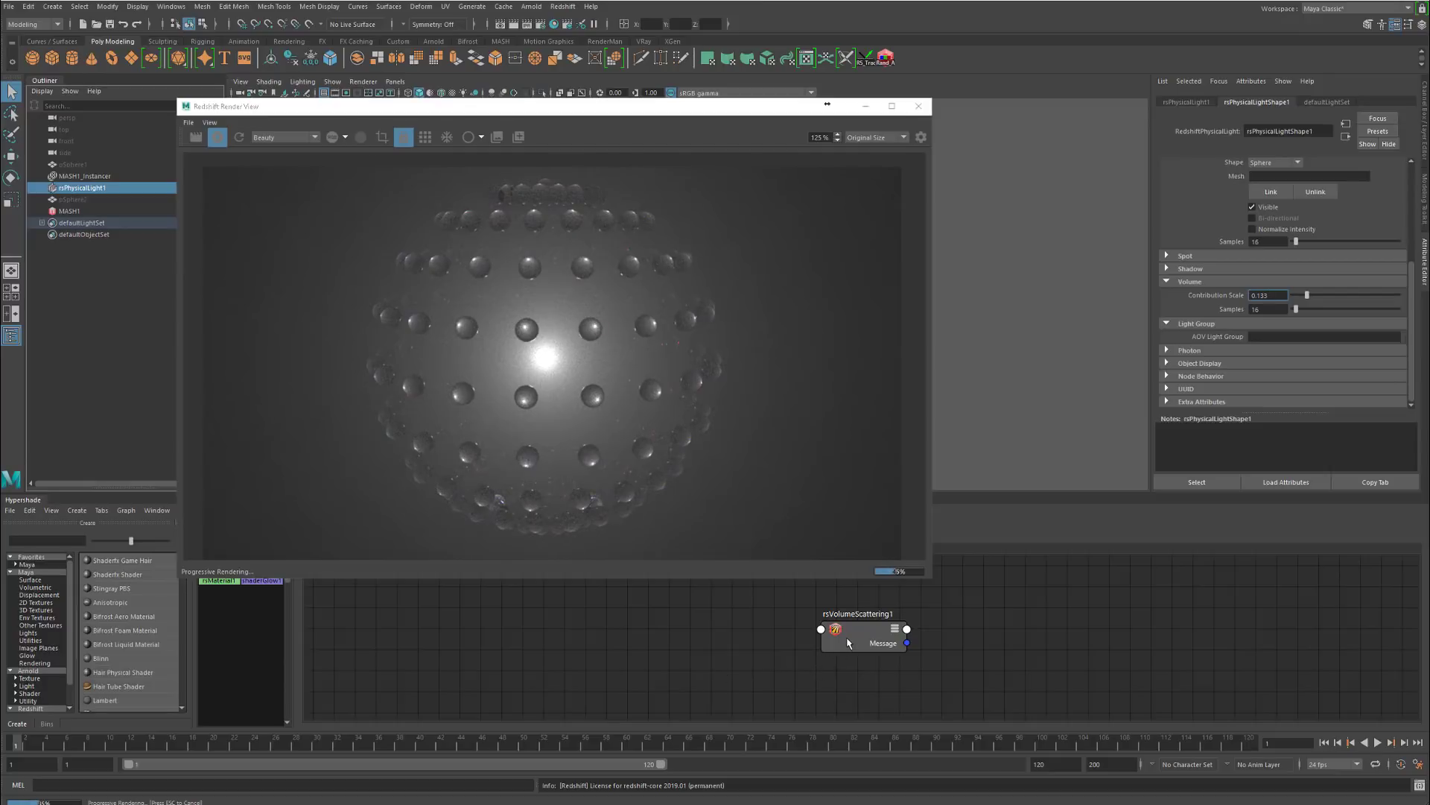
pyautogui.moveTo(577, 106); pyautogui.dragTo(500, 46)
# Step: Select rsVolumeScattering1, close Render Settings, and try a pale cyan in the Tint colour picker
pyautogui.click(866, 623)
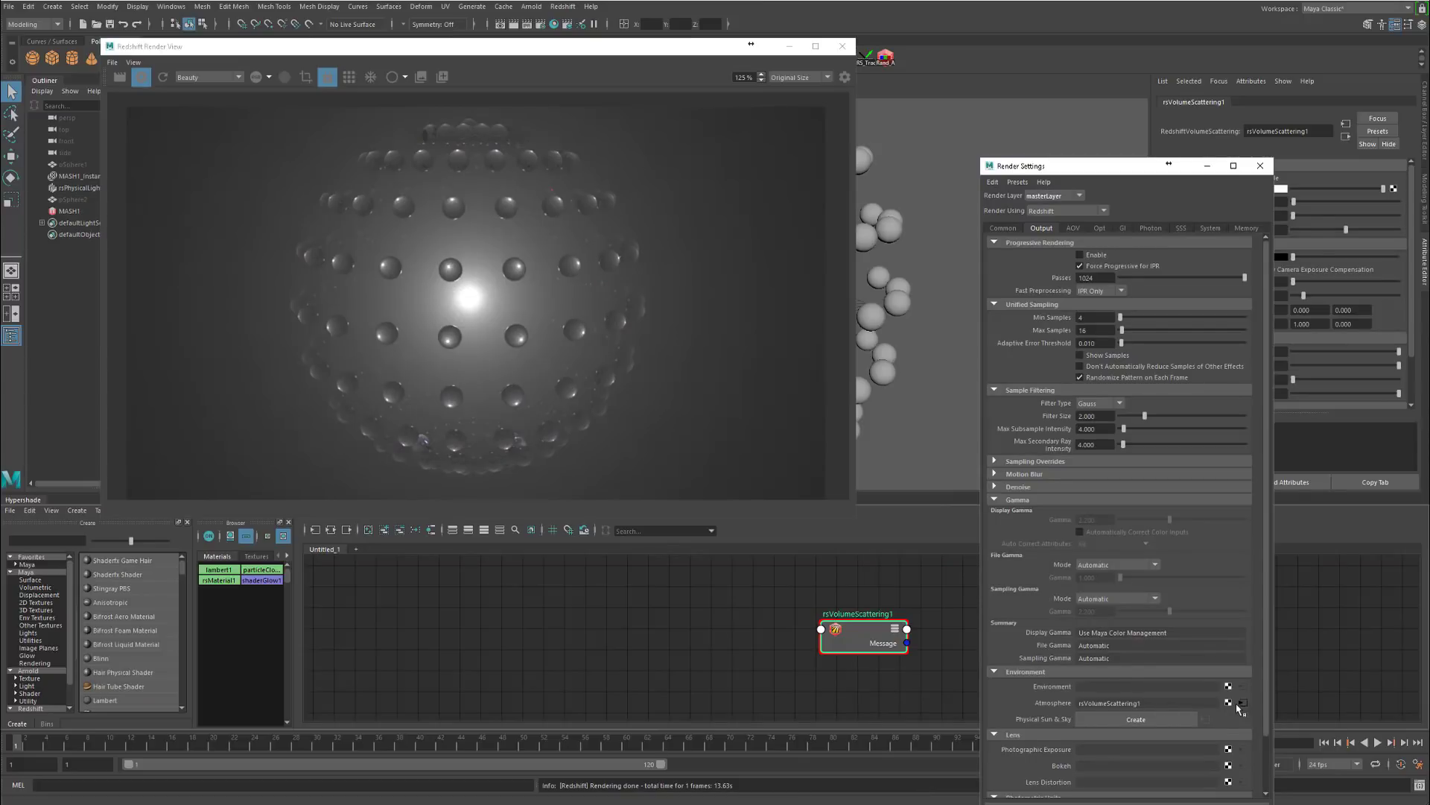
pyautogui.click(1241, 705)
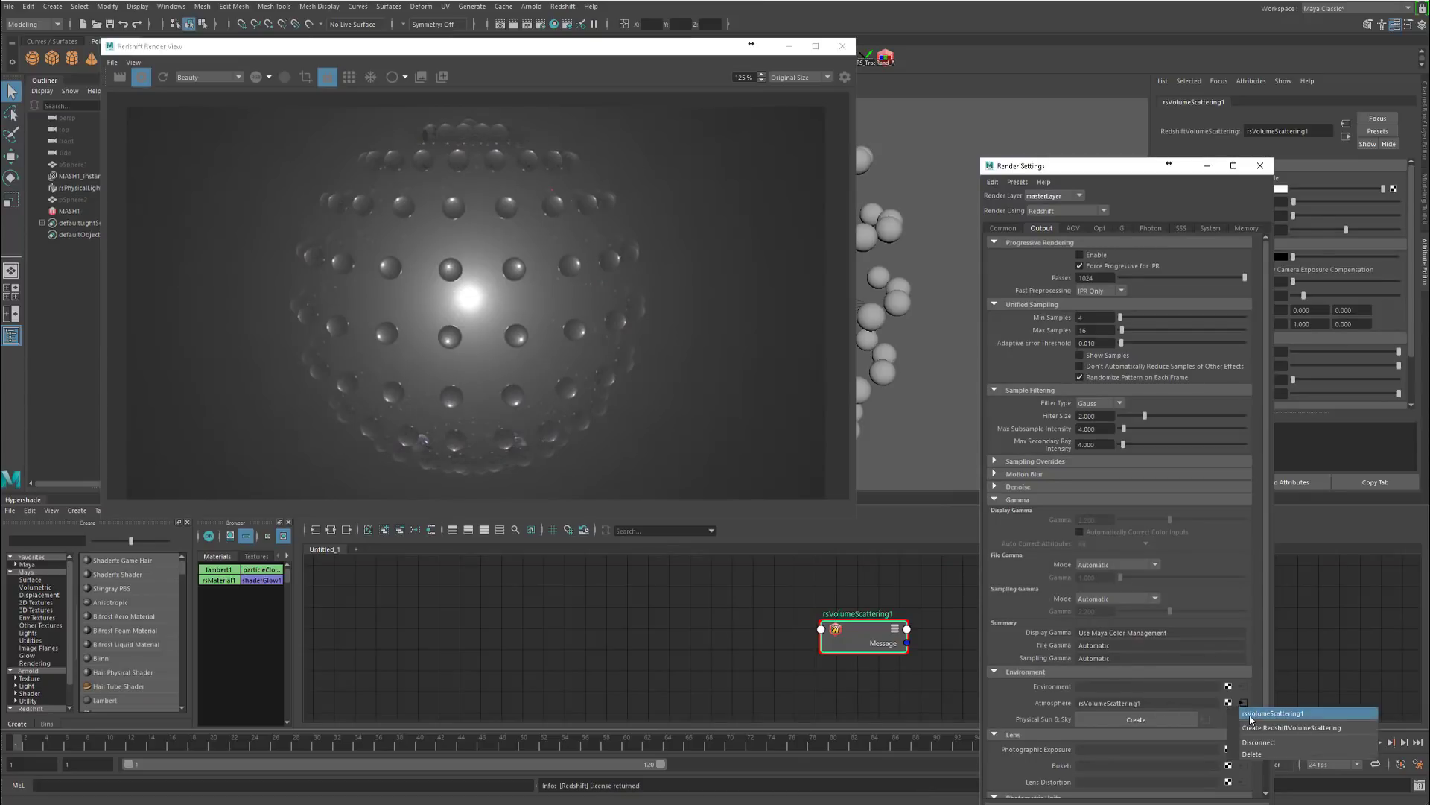
pyautogui.click(1235, 701)
pyautogui.click(1259, 166)
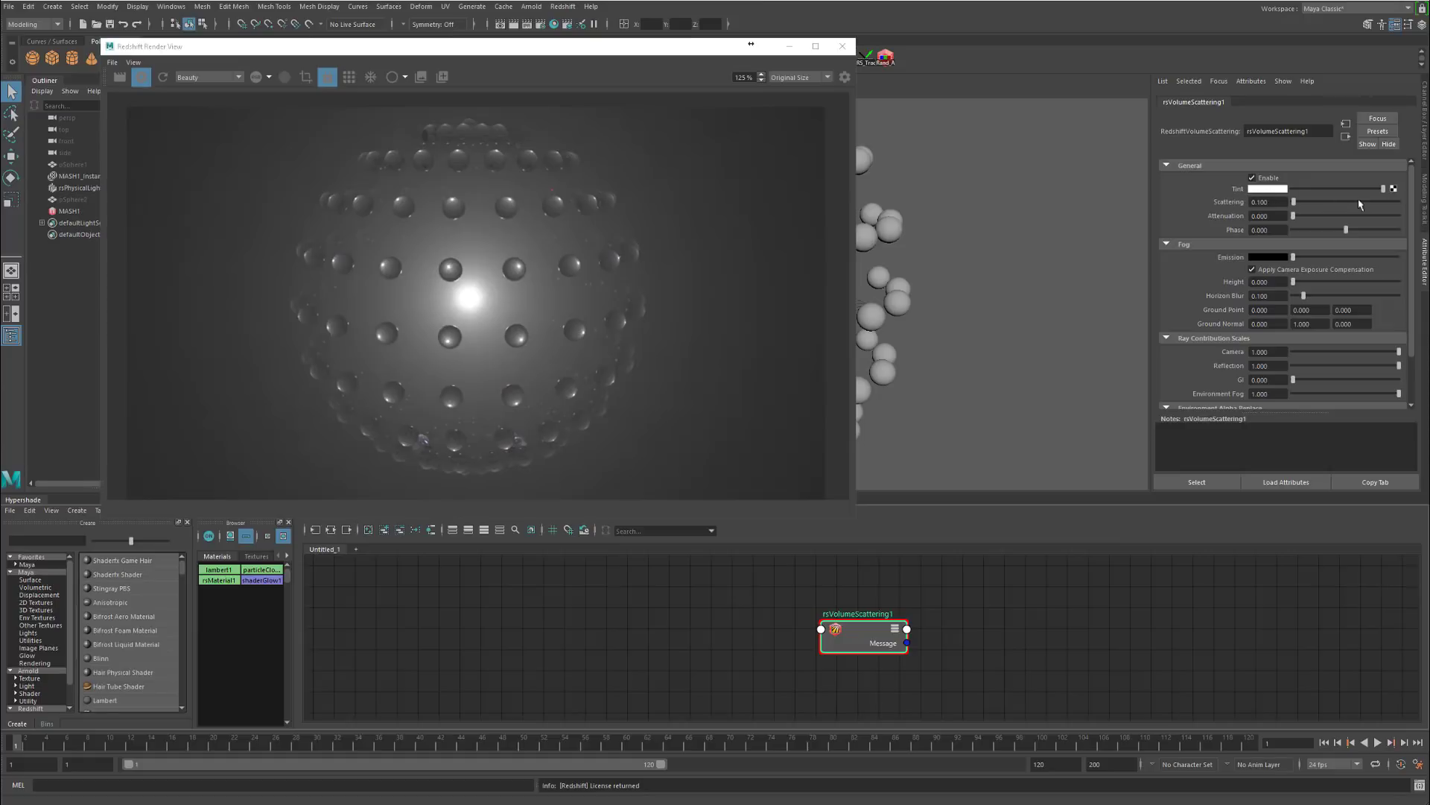
pyautogui.click(1260, 189)
pyautogui.moveTo(1216, 220); pyautogui.dragTo(1191, 242)
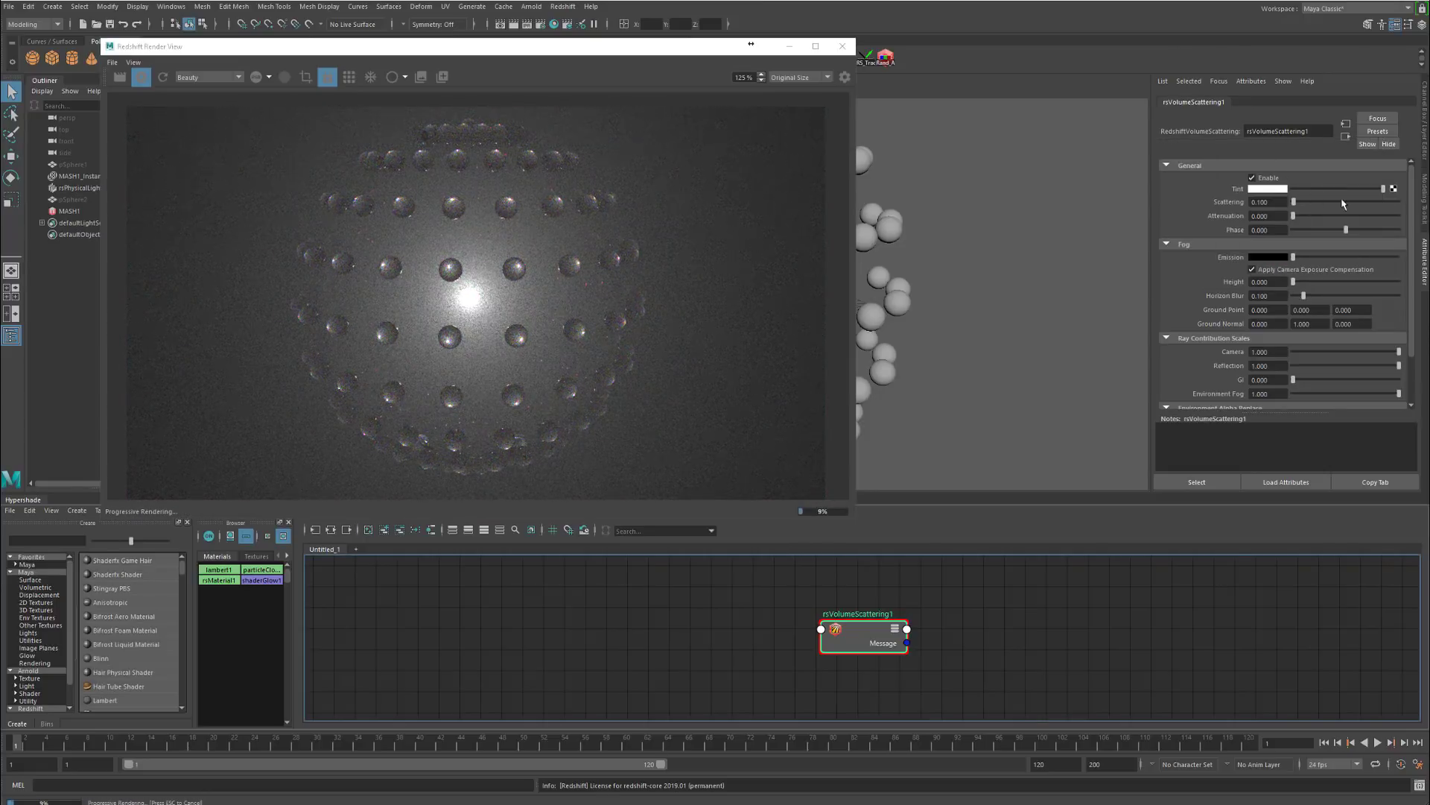
# Step: Map a RedshiftNoise texture, rsNoise1, onto the fog Tint from the Redshift node list
pyautogui.click(1393, 189)
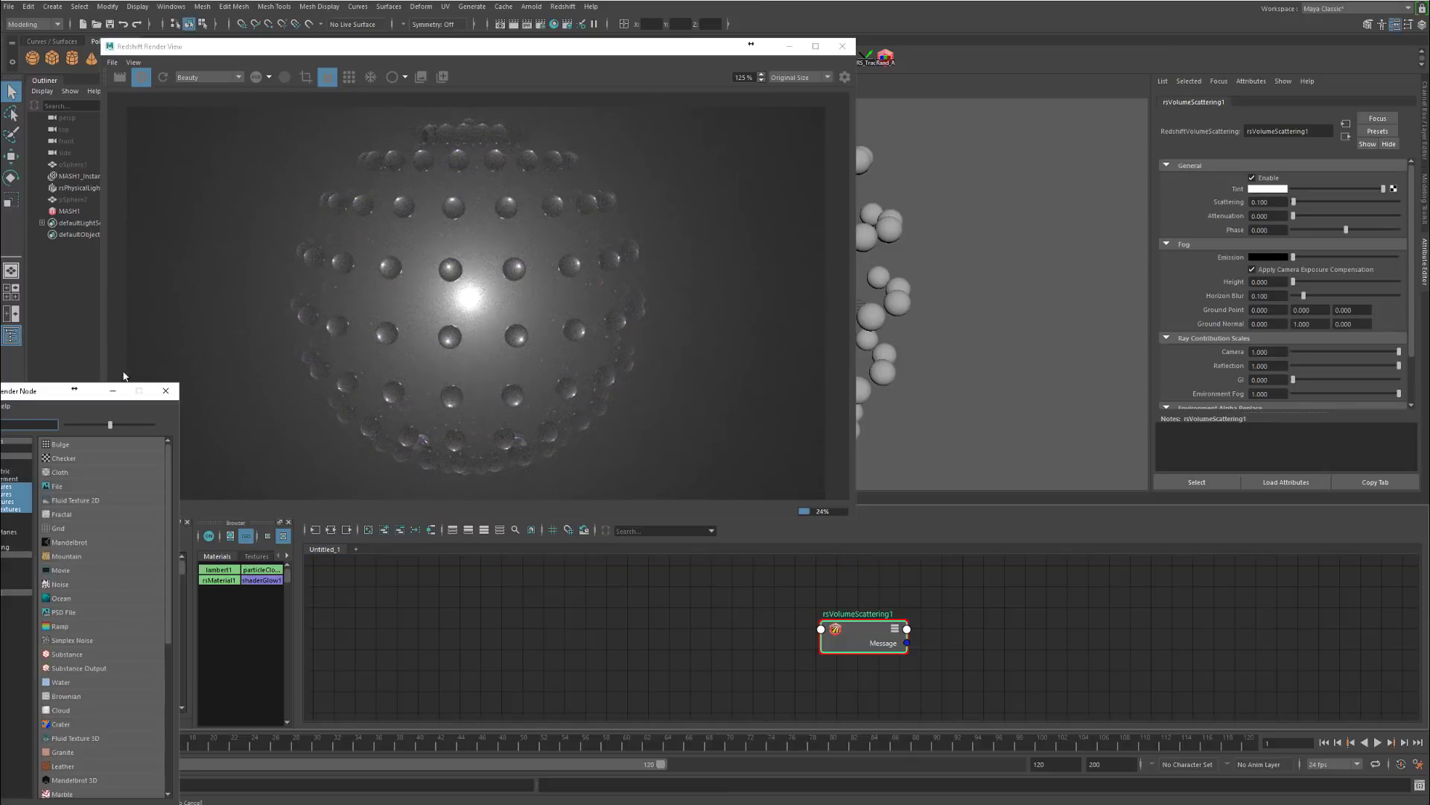
pyautogui.moveTo(119, 391); pyautogui.dragTo(930, 230)
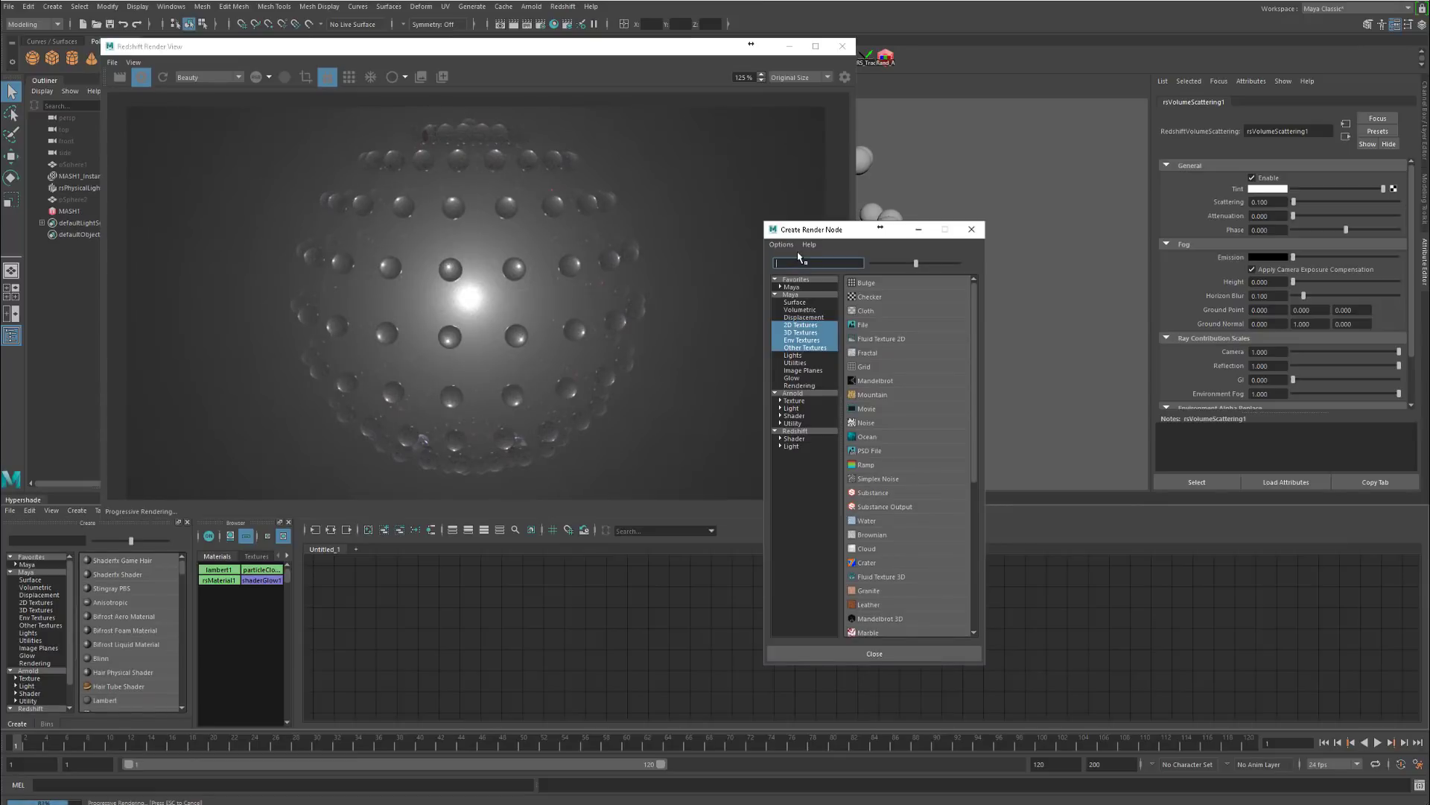
pyautogui.write('nois')
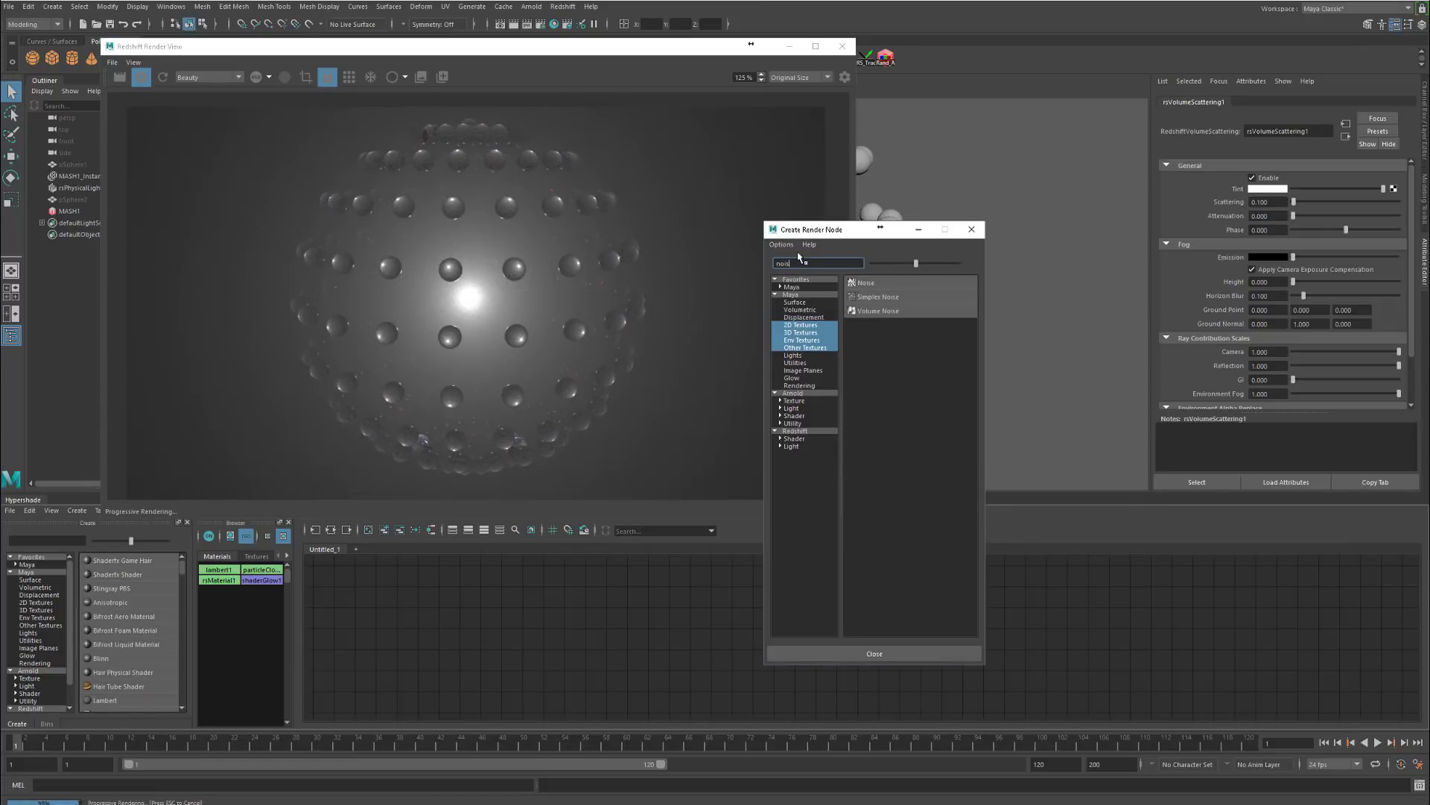
pyautogui.press('BackSpace')
pyautogui.press('BackSpace')
pyautogui.press('BackSpace')
pyautogui.press('BackSpace')
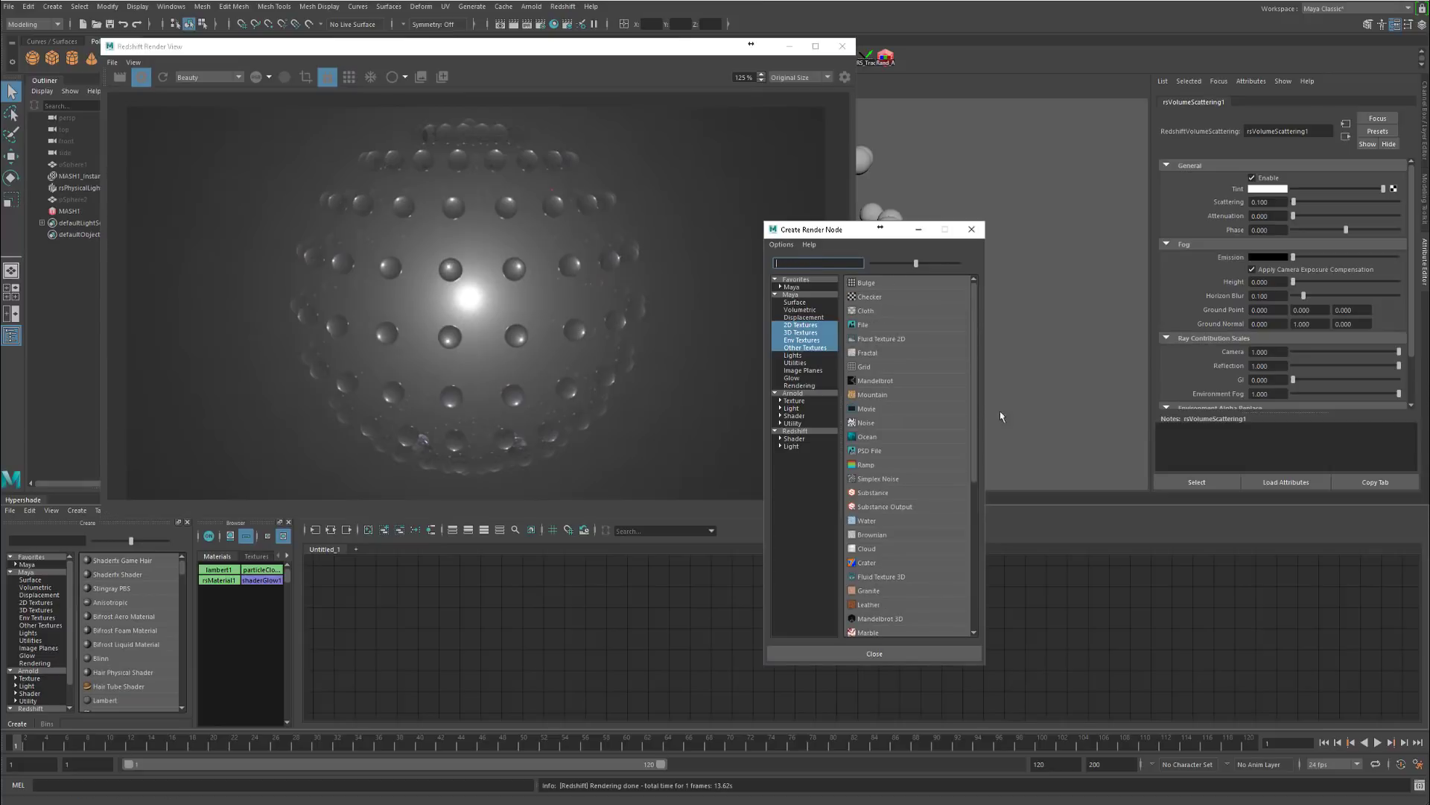
pyautogui.click(796, 431)
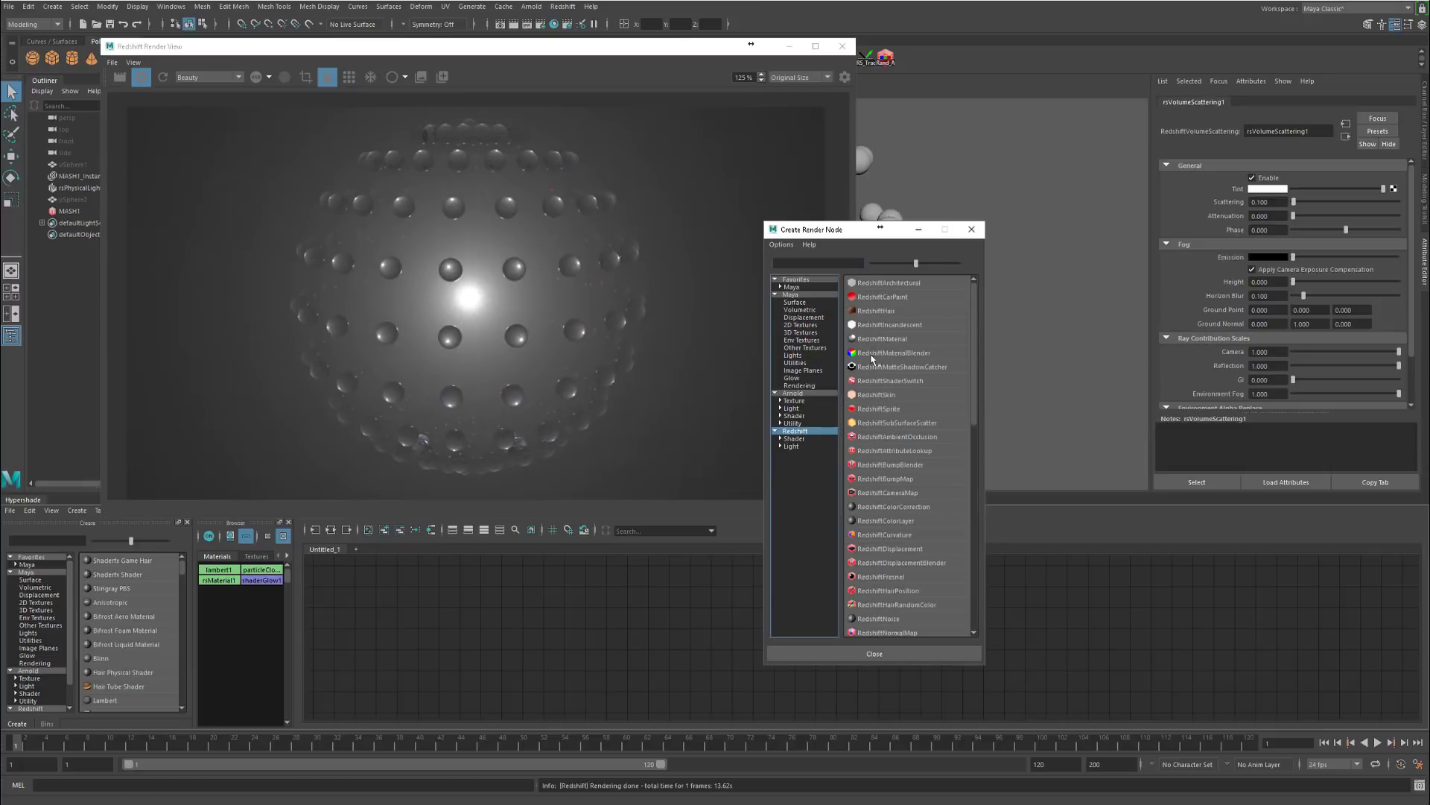
pyautogui.scroll(-6, 898, 444)
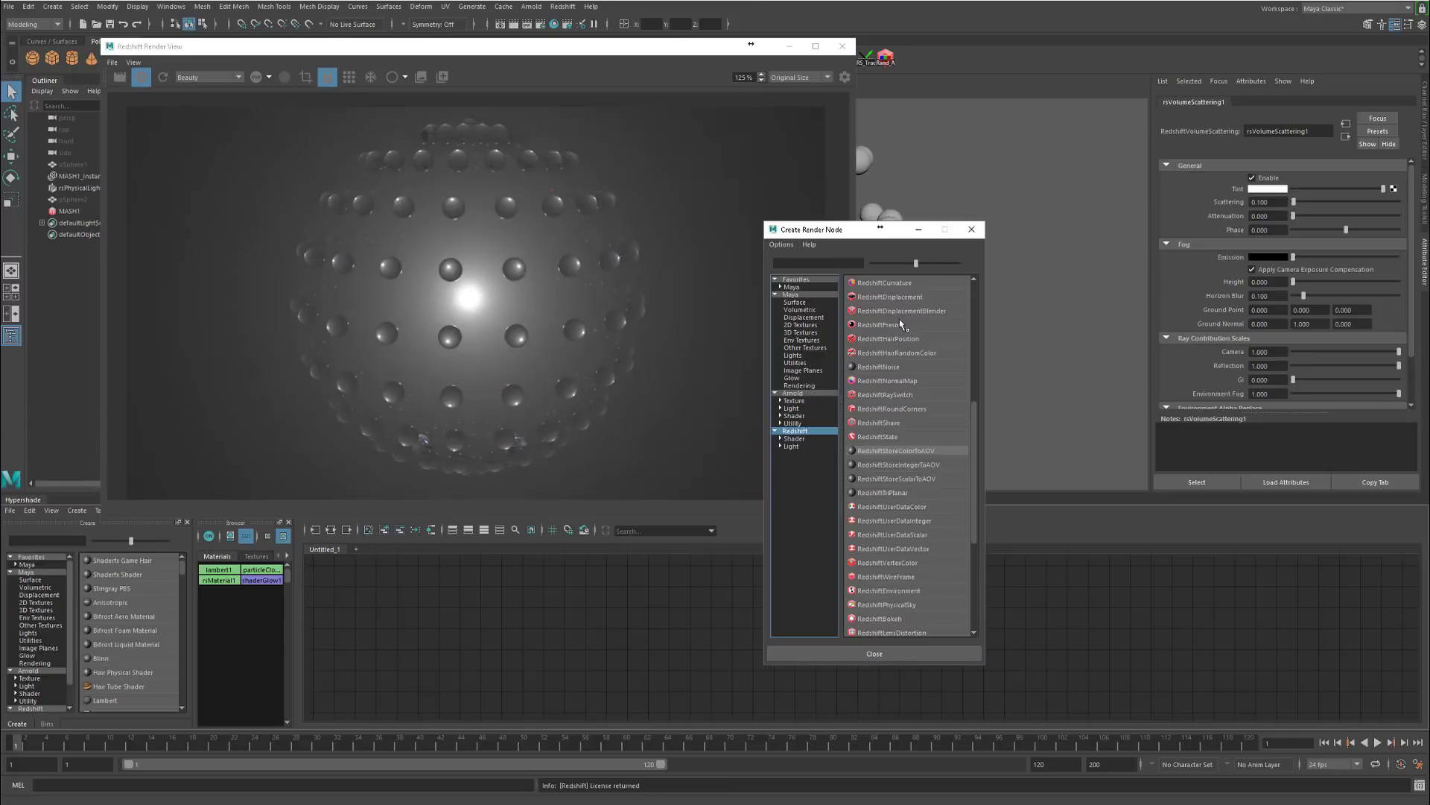
pyautogui.click(884, 368)
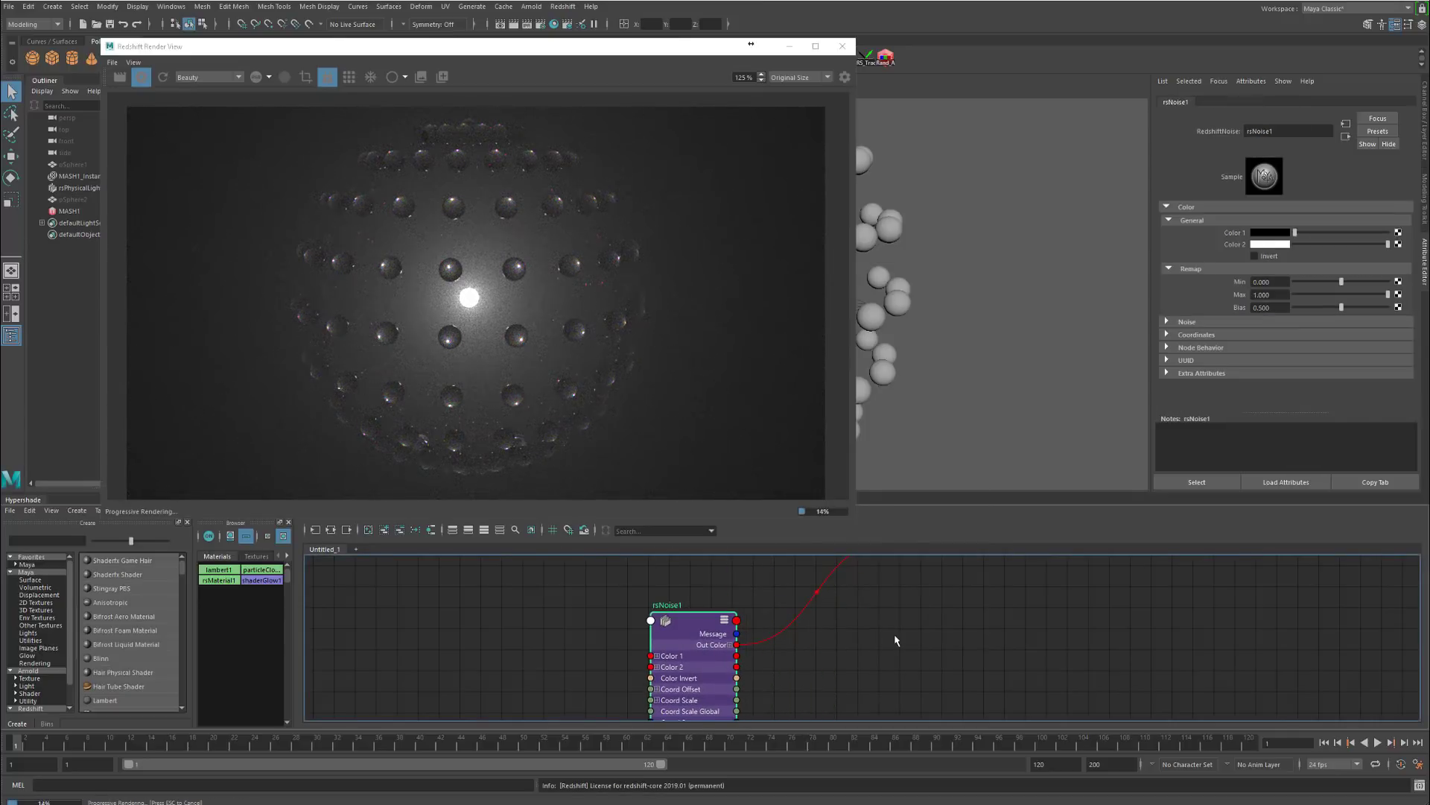
# Step: Rearrange rsNoise1 and rsVolumeScattering1 in the Hypershade graph
pyautogui.moveTo(848, 596); pyautogui.dragTo(760, 689)
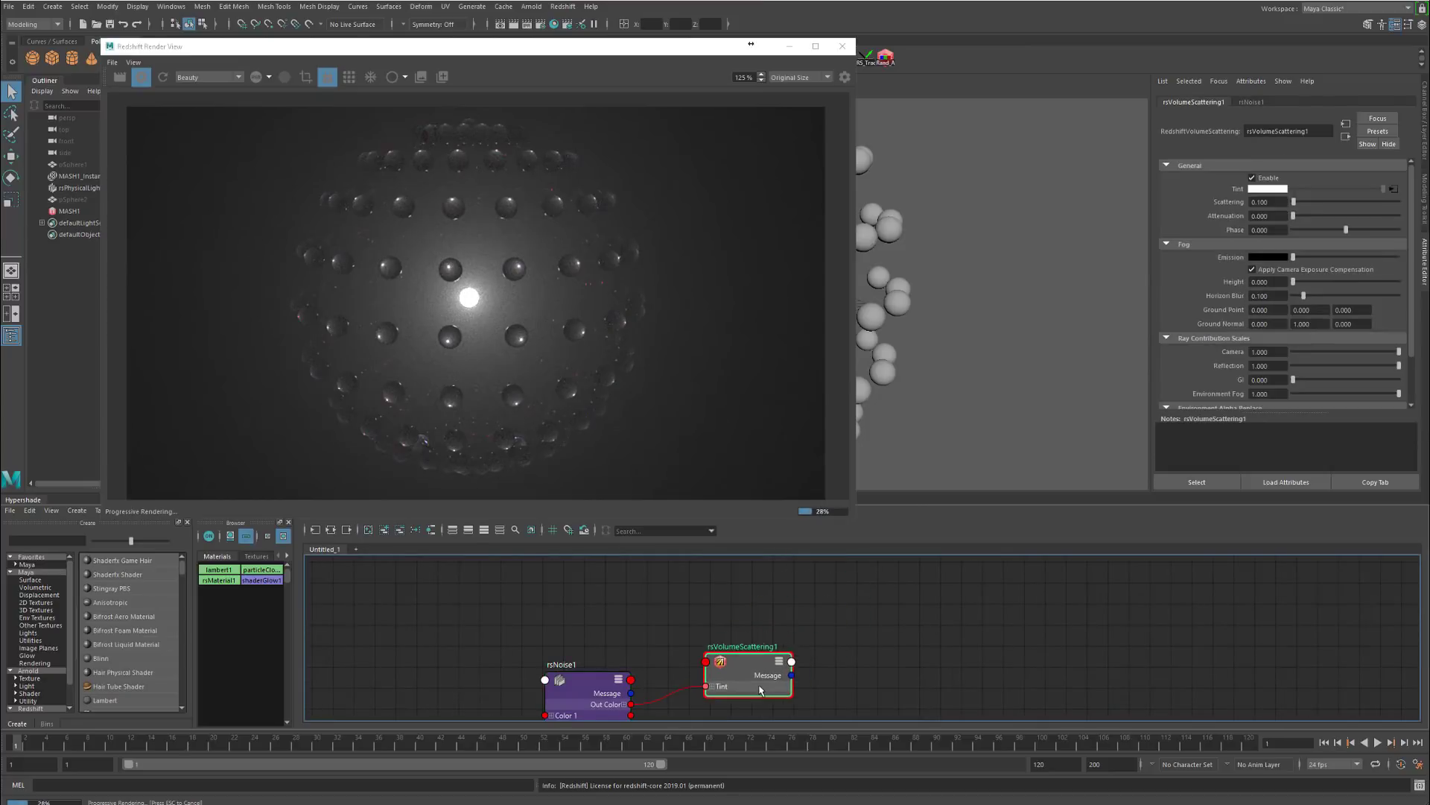
pyautogui.scroll(5, 897, 606)
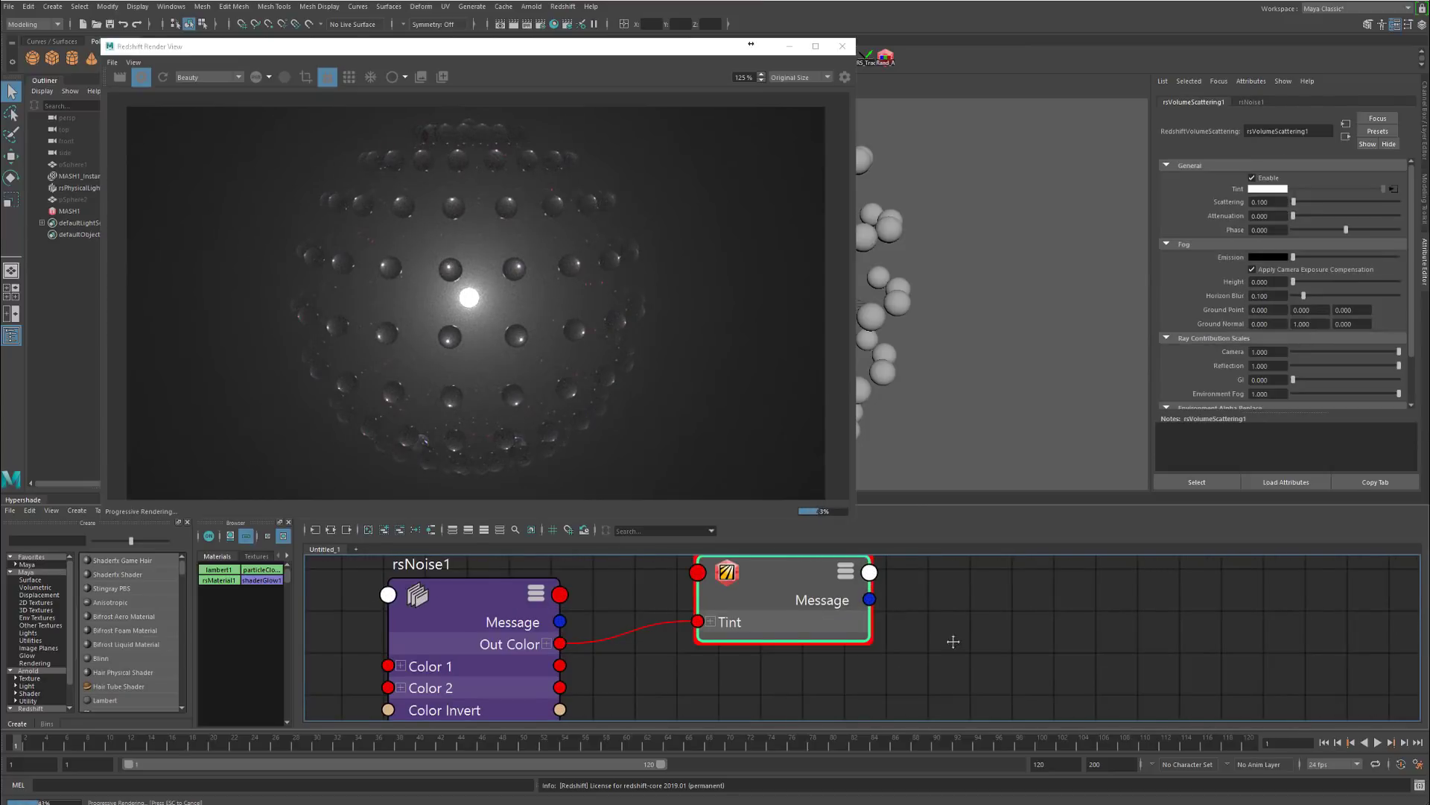
pyautogui.keyDown('alt'); pyautogui.moveTo(953, 642); pyautogui.dragTo(958, 655, button='middle'); pyautogui.keyUp('alt')
pyautogui.click(739, 660)
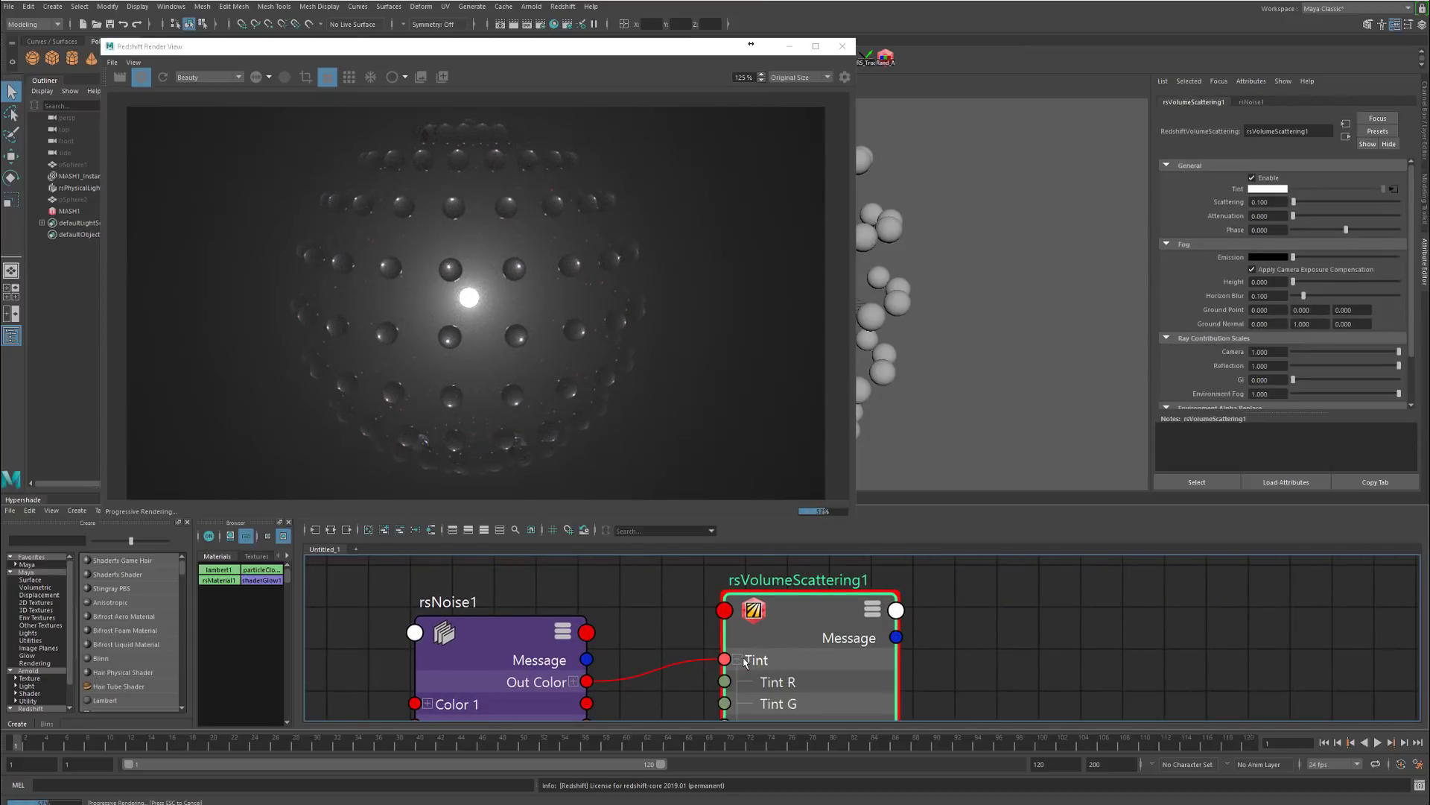
pyautogui.click(737, 660)
pyautogui.keyDown('alt'); pyautogui.moveTo(1023, 649); pyautogui.dragTo(1065, 629, button='middle'); pyautogui.keyUp('alt')
pyautogui.scroll(-2, 1043, 626)
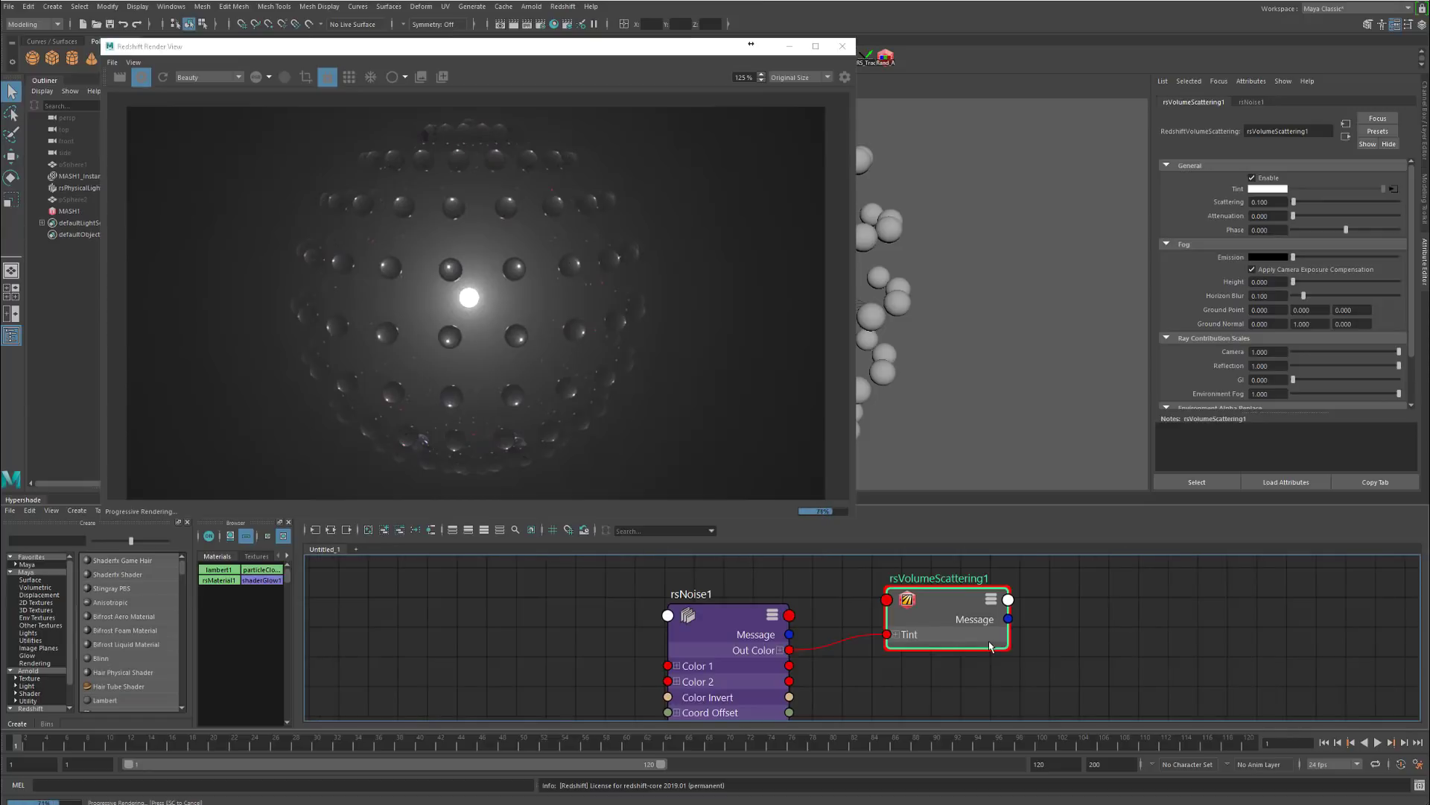
pyautogui.moveTo(748, 652); pyautogui.dragTo(642, 644)
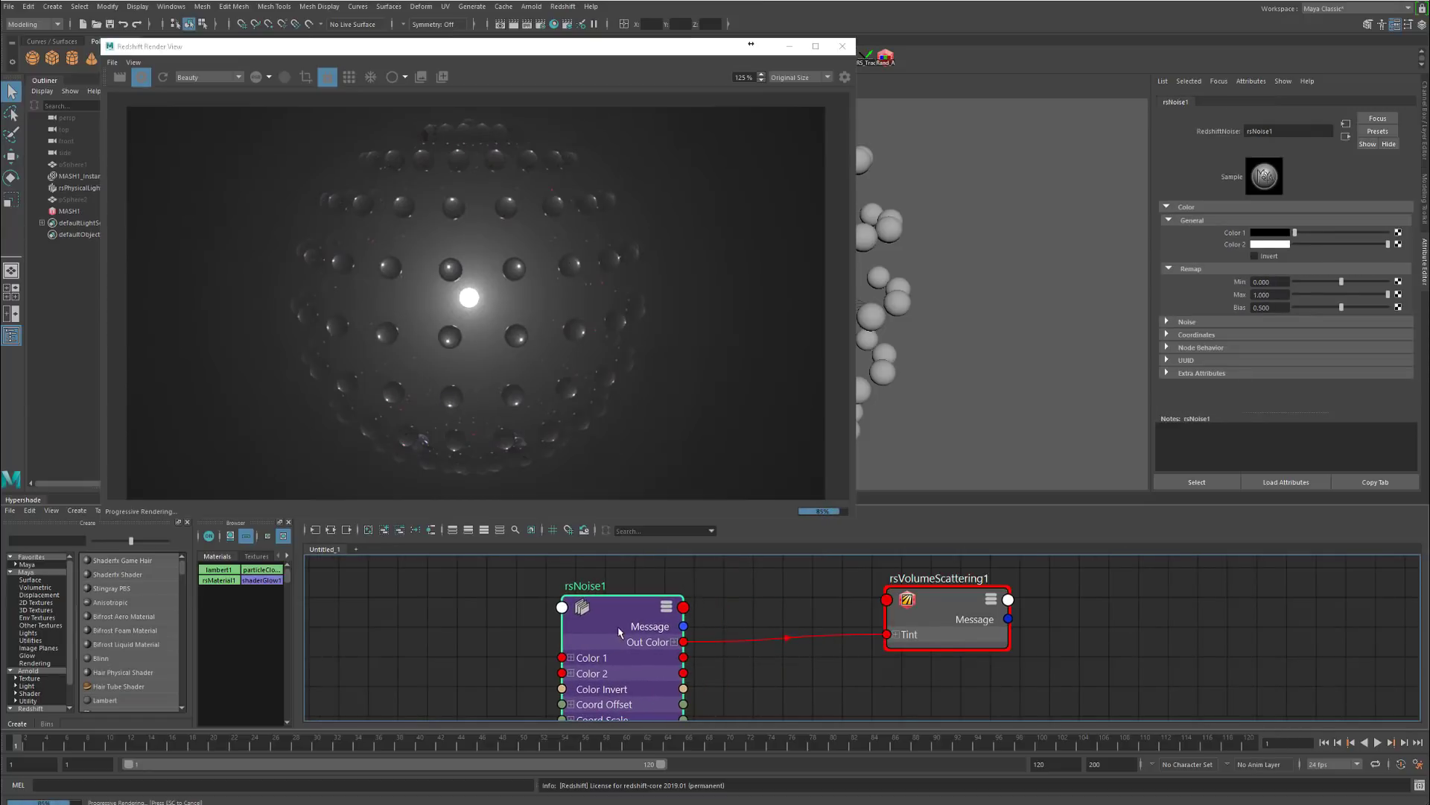
pyautogui.moveTo(935, 626); pyautogui.dragTo(891, 637)
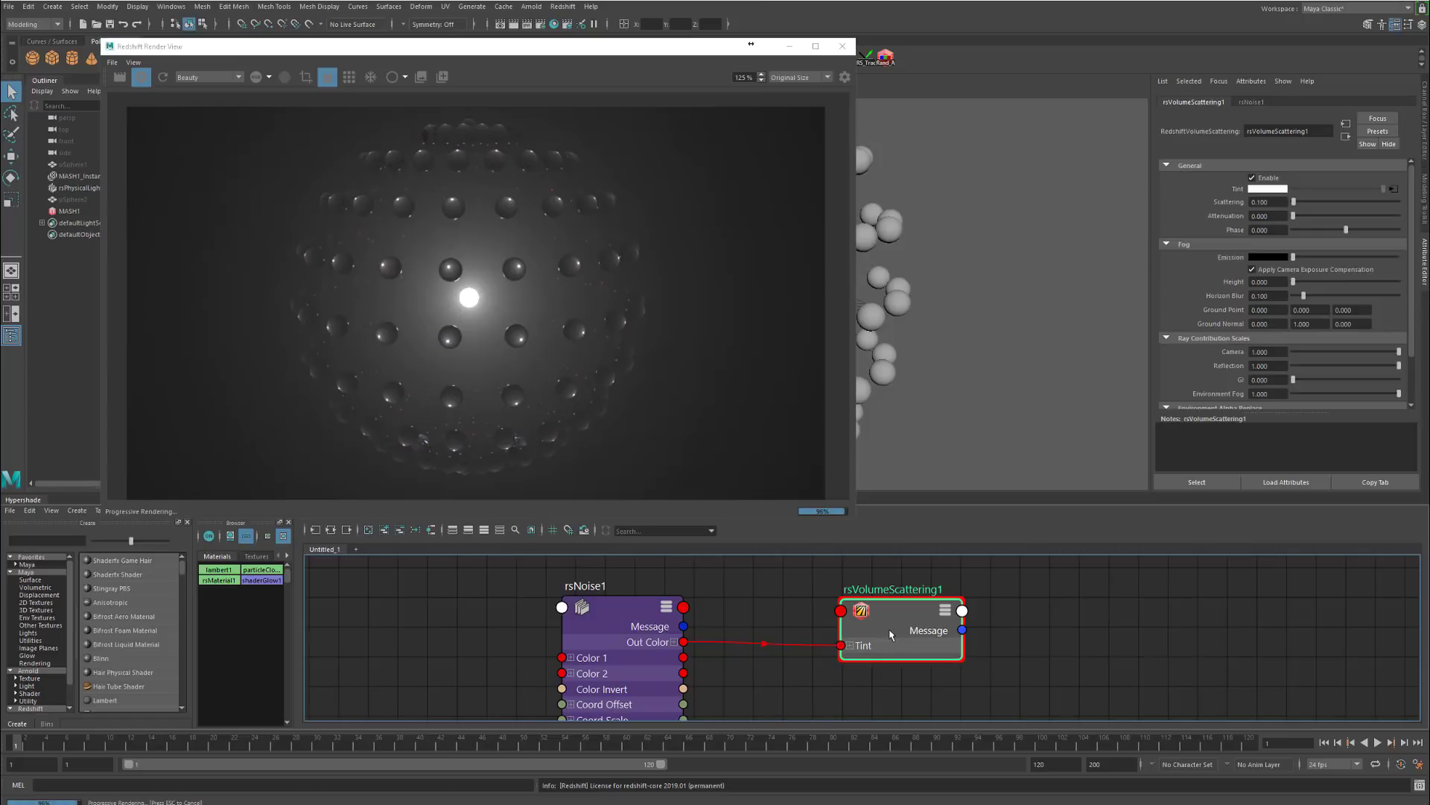
pyautogui.click(609, 623)
pyautogui.moveTo(609, 623); pyautogui.dragTo(539, 623)
pyautogui.moveTo(794, 616); pyautogui.dragTo(689, 602)
# Step: Create a ramp1 texture, delete its place2dTexture1, and place ramp1 beside rsNoise1
pyautogui.write('ramp')
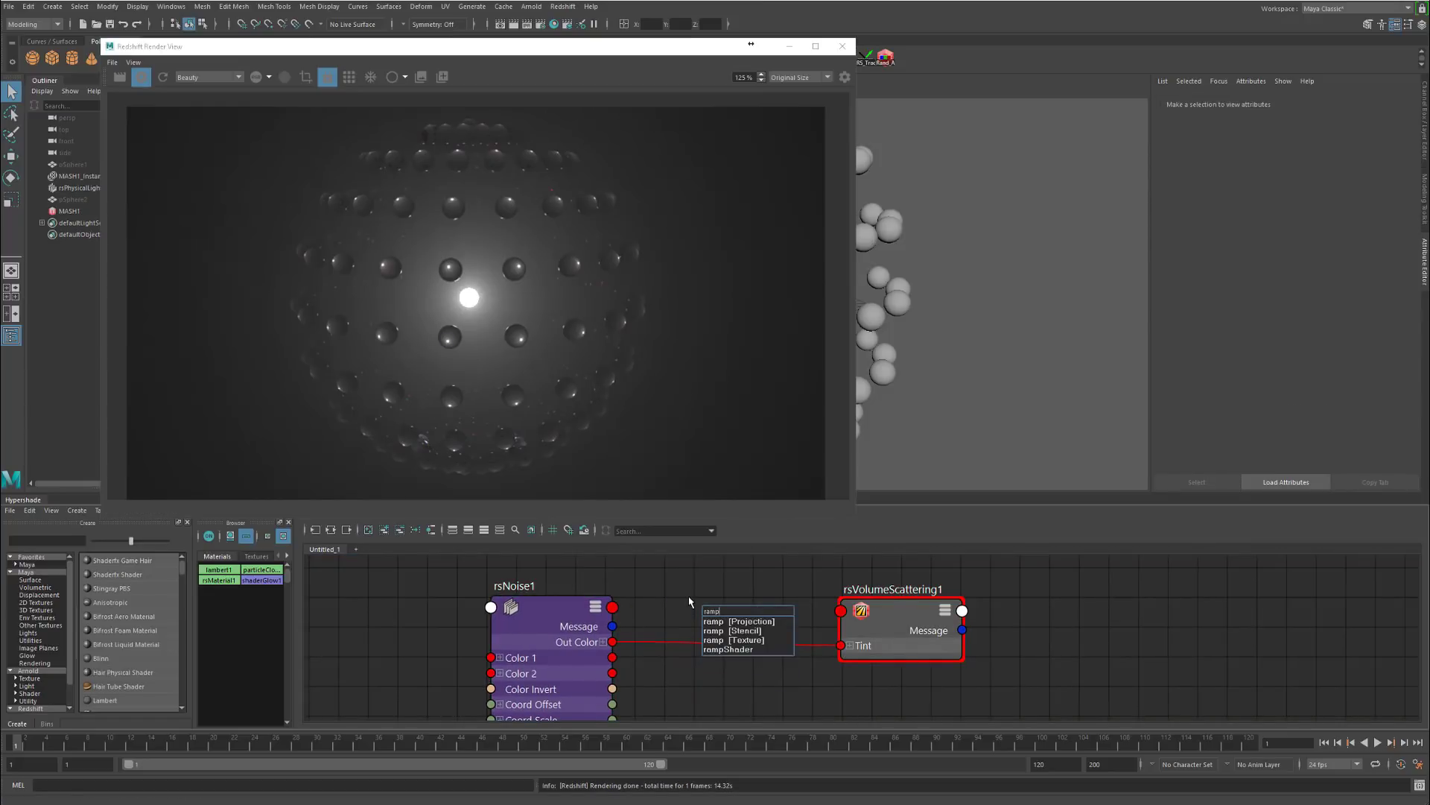
pyautogui.press('Down')
pyautogui.press('Down')
pyautogui.press('Down')
pyautogui.press('Return')
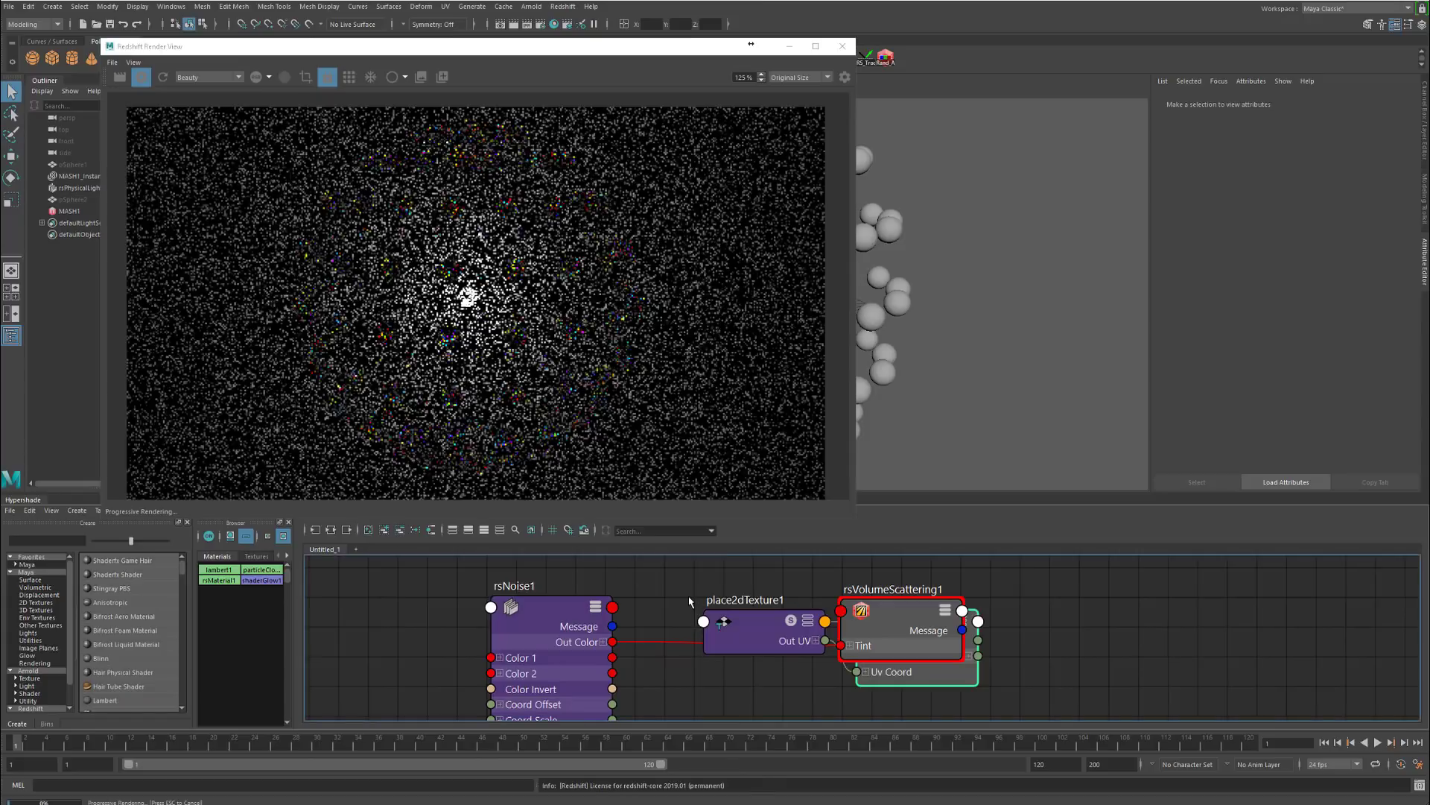
pyautogui.moveTo(785, 622); pyautogui.dragTo(728, 604)
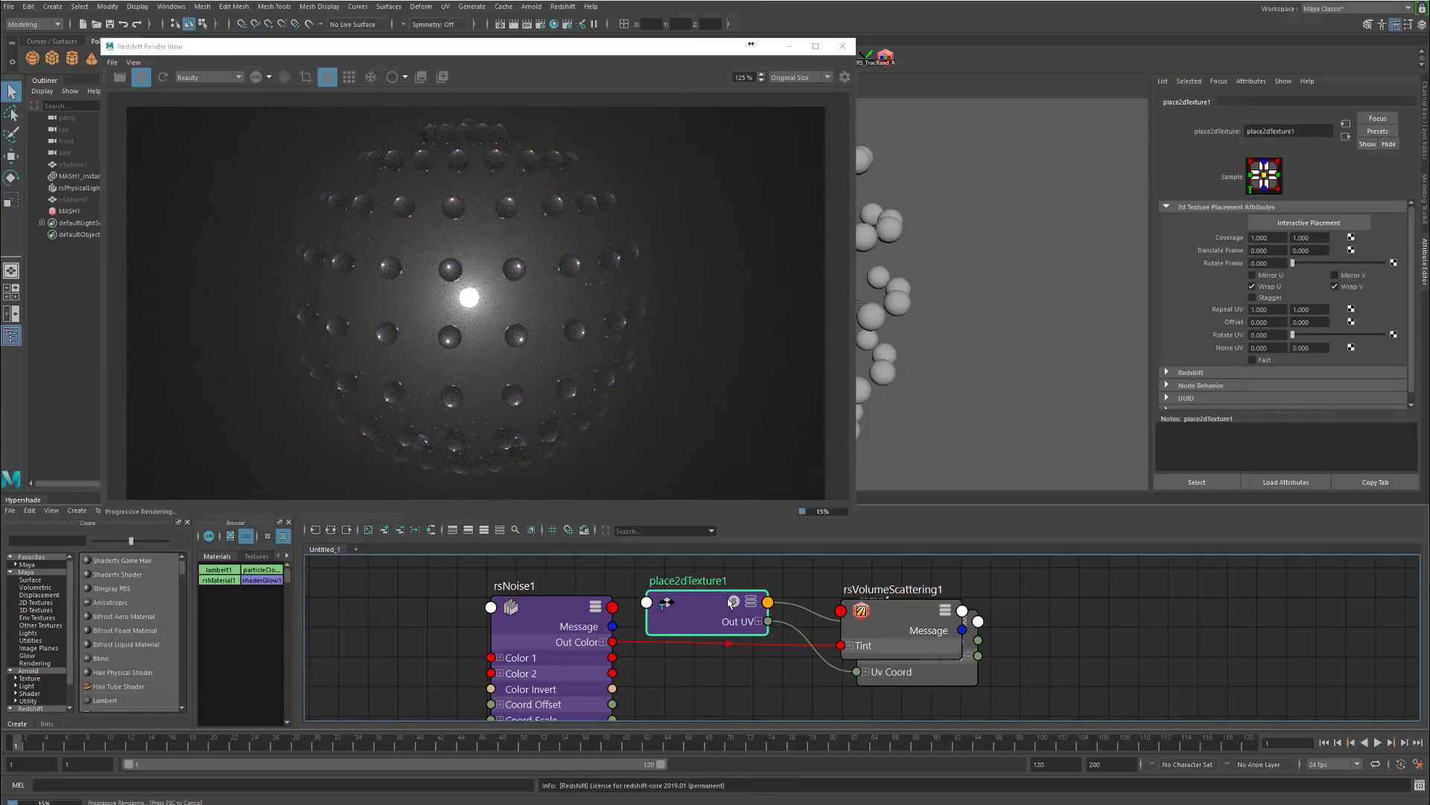
pyautogui.press('Delete')
pyautogui.moveTo(903, 632); pyautogui.dragTo(1056, 625)
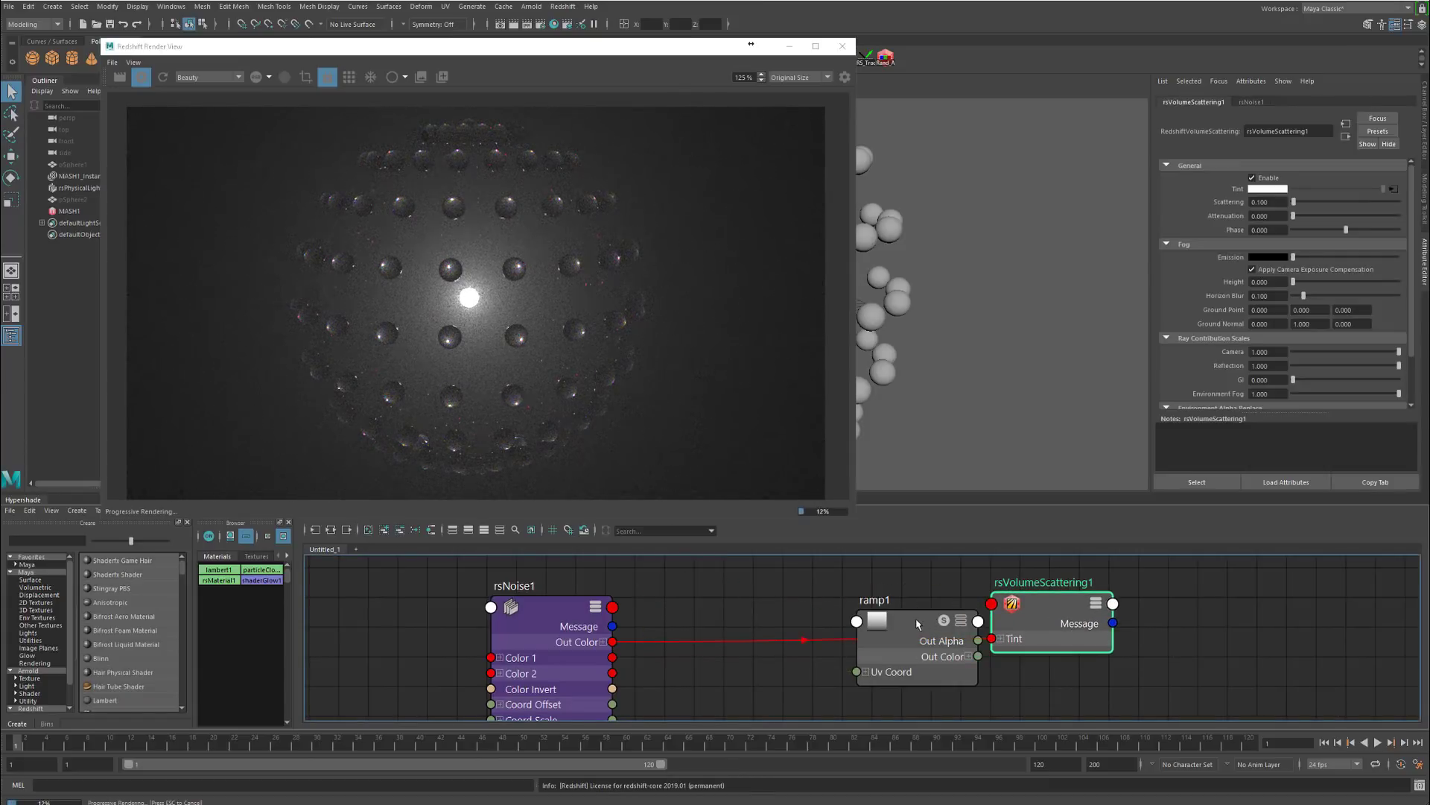
pyautogui.moveTo(917, 624); pyautogui.dragTo(761, 603)
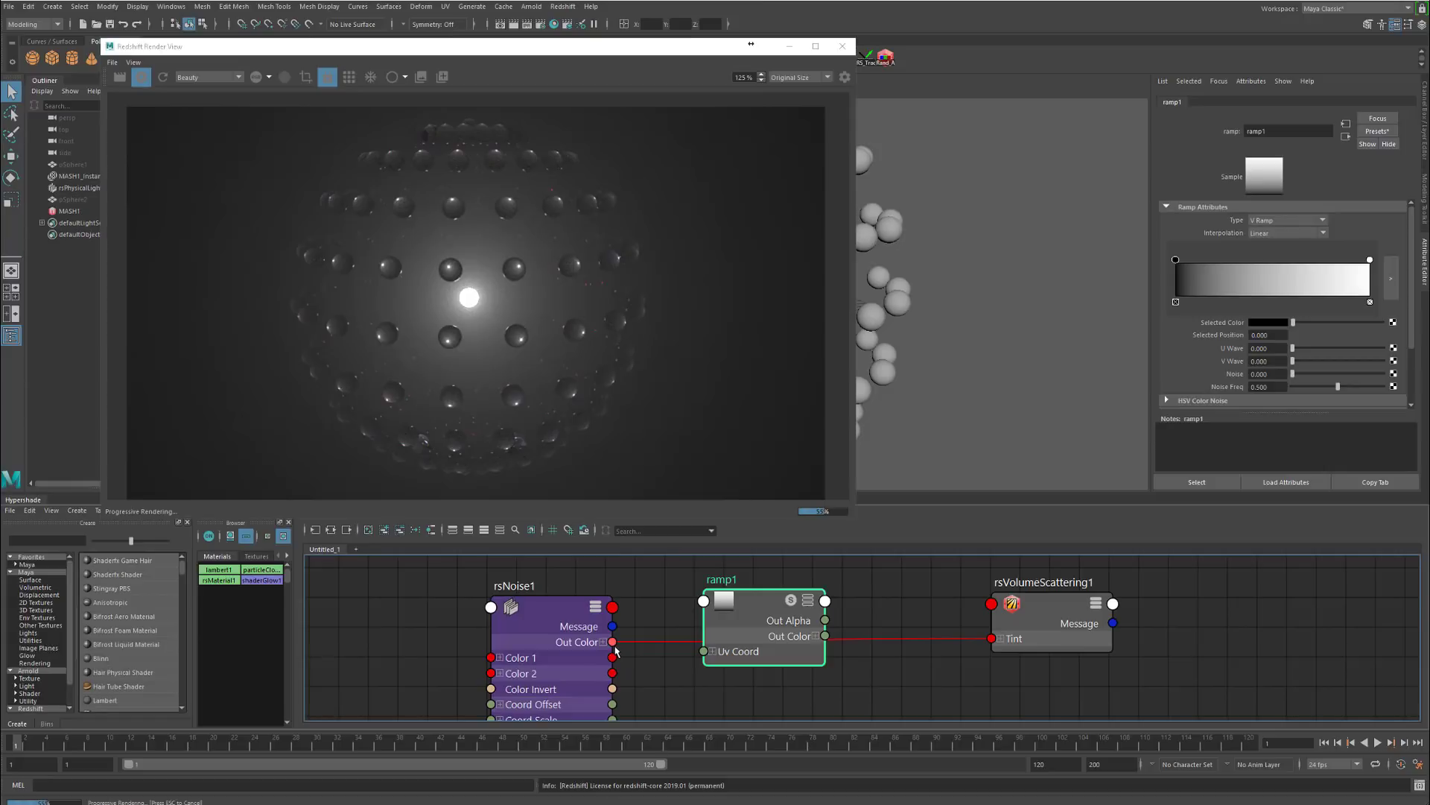
# Step: Connect rsNoise1's Out Color R to ramp1's U Coord and ramp1's colour to the fog Tint
pyautogui.click(713, 651)
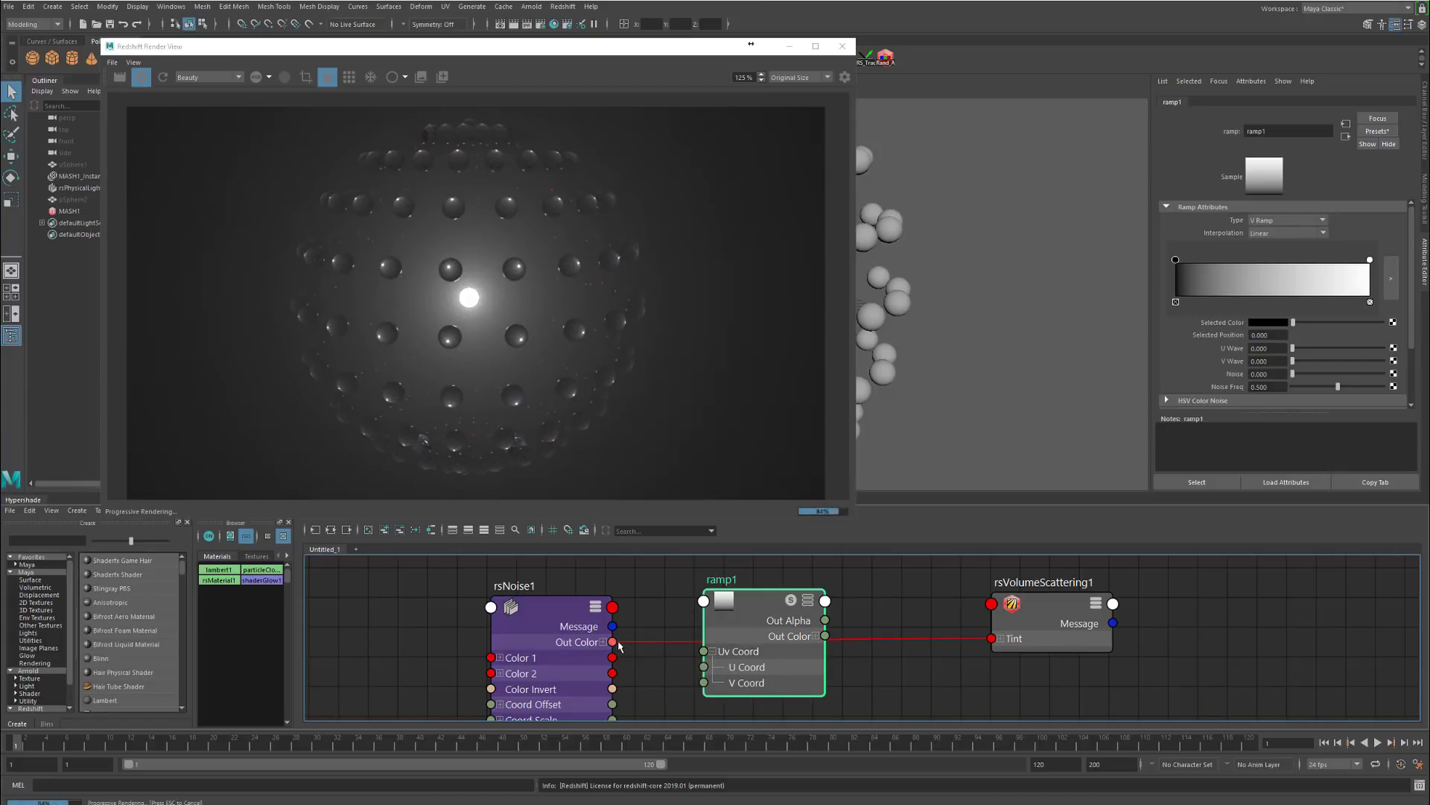
pyautogui.moveTo(613, 642); pyautogui.dragTo(705, 671)
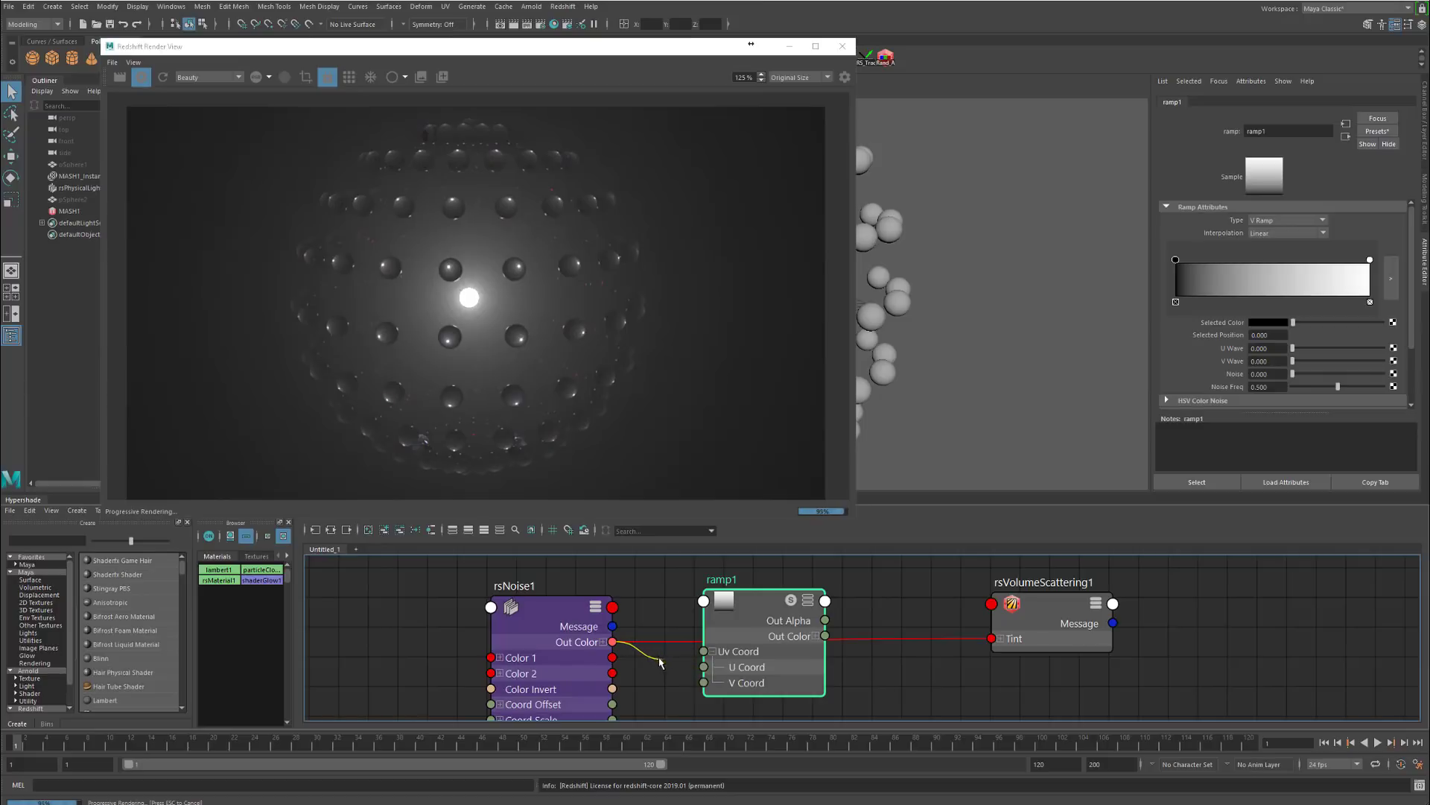
pyautogui.click(604, 641)
pyautogui.moveTo(613, 657); pyautogui.dragTo(703, 667)
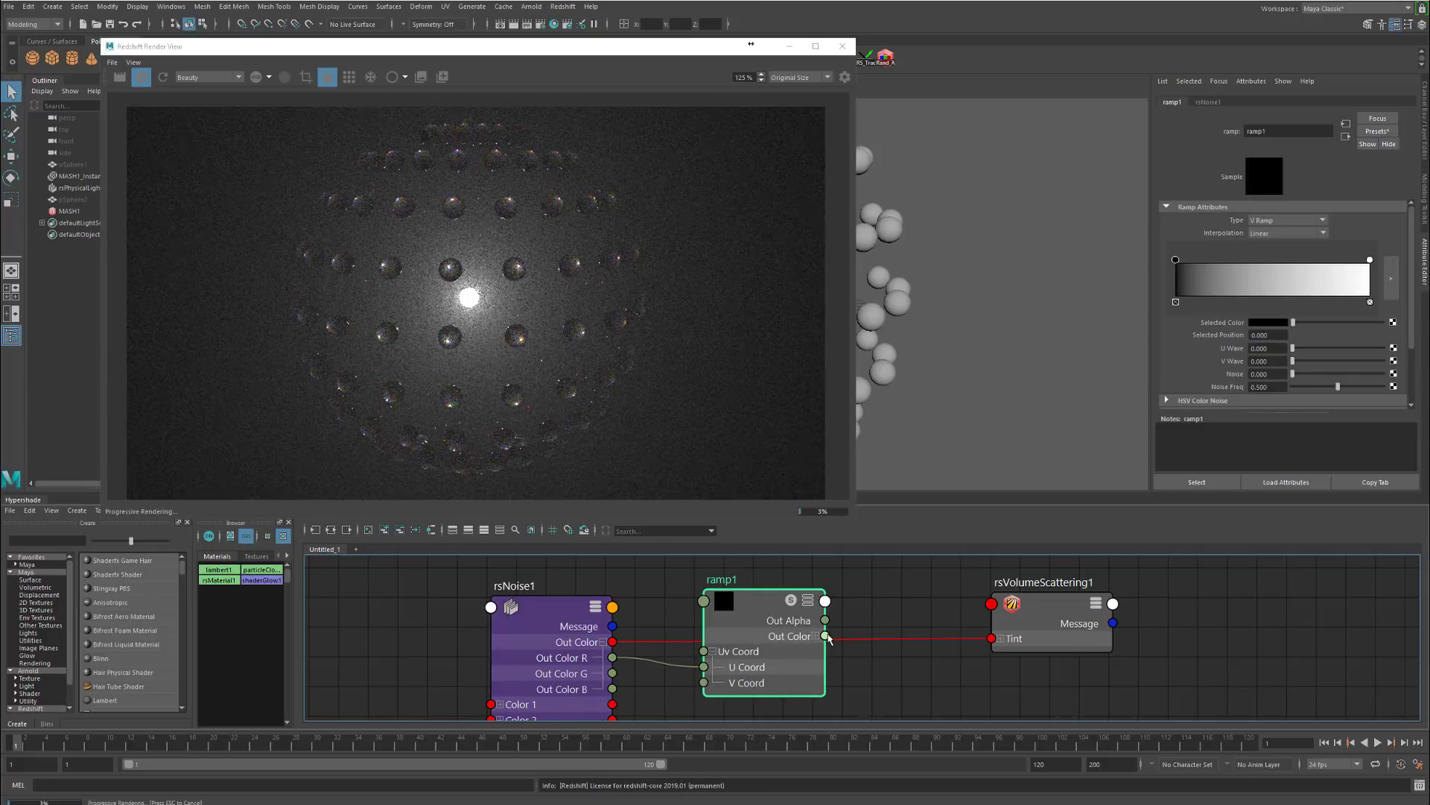
pyautogui.moveTo(825, 637); pyautogui.dragTo(991, 638)
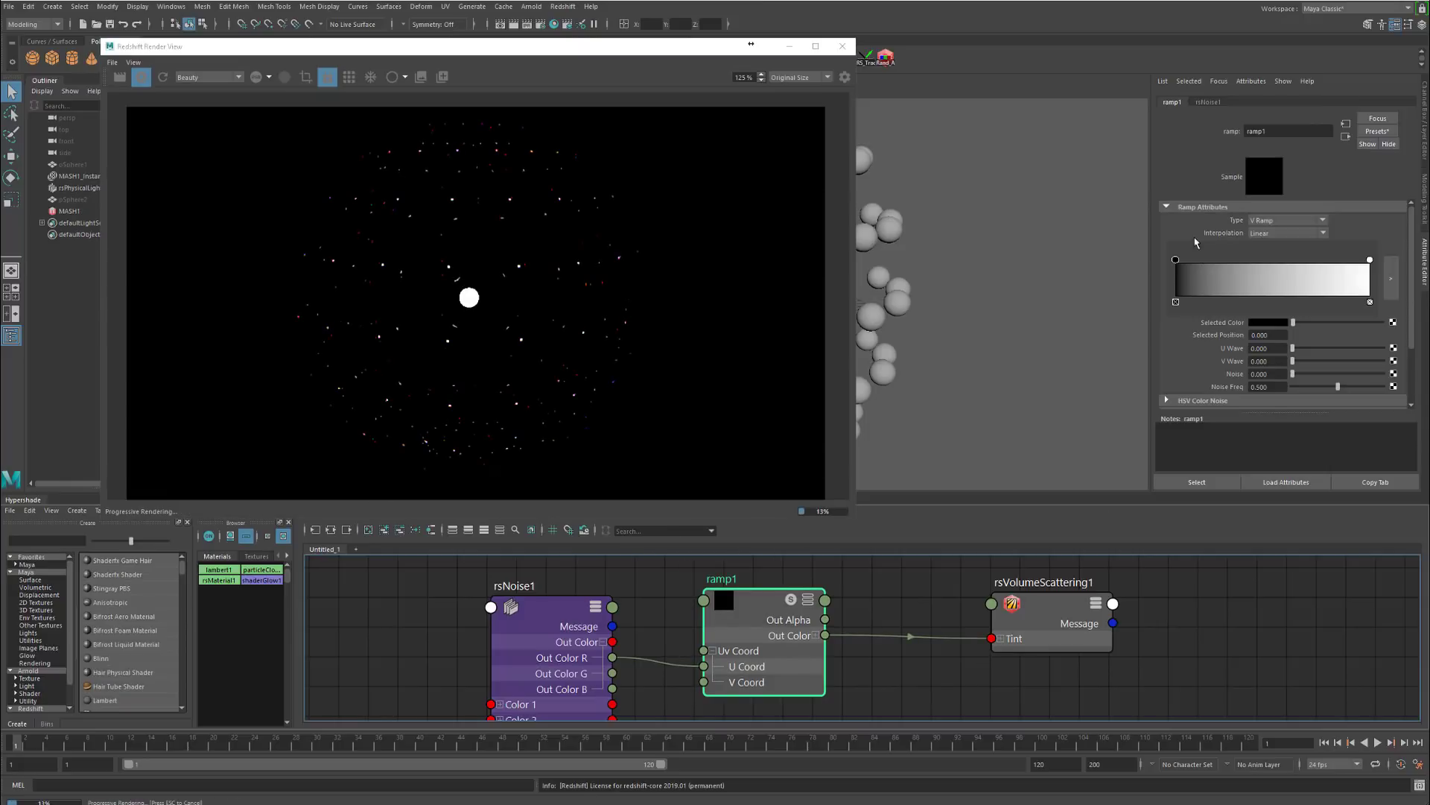
# Step: Connect rsNoise1's green channel to ramp1's V Coord and set the ramp Type to V Ramp
pyautogui.click(1280, 221)
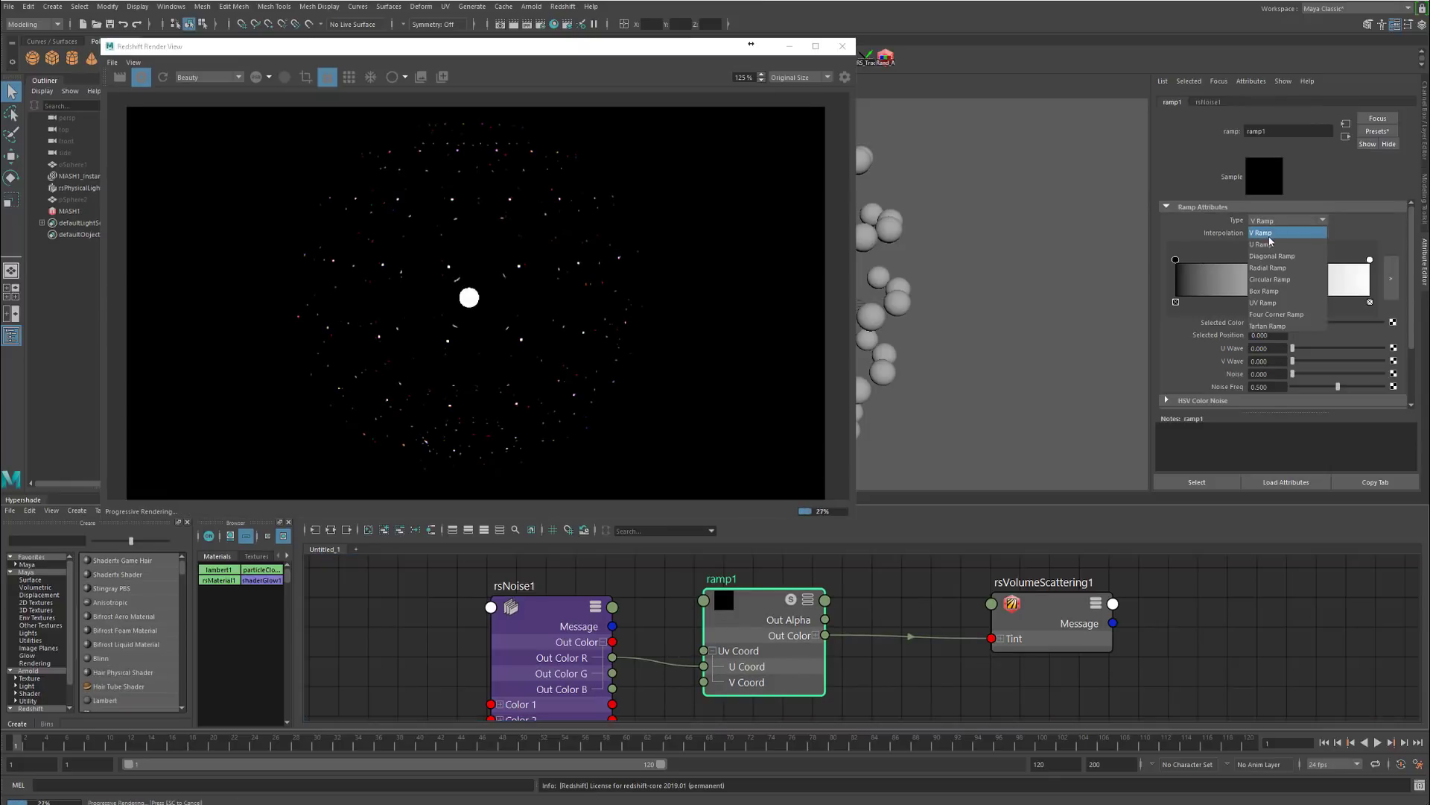
pyautogui.click(1259, 235)
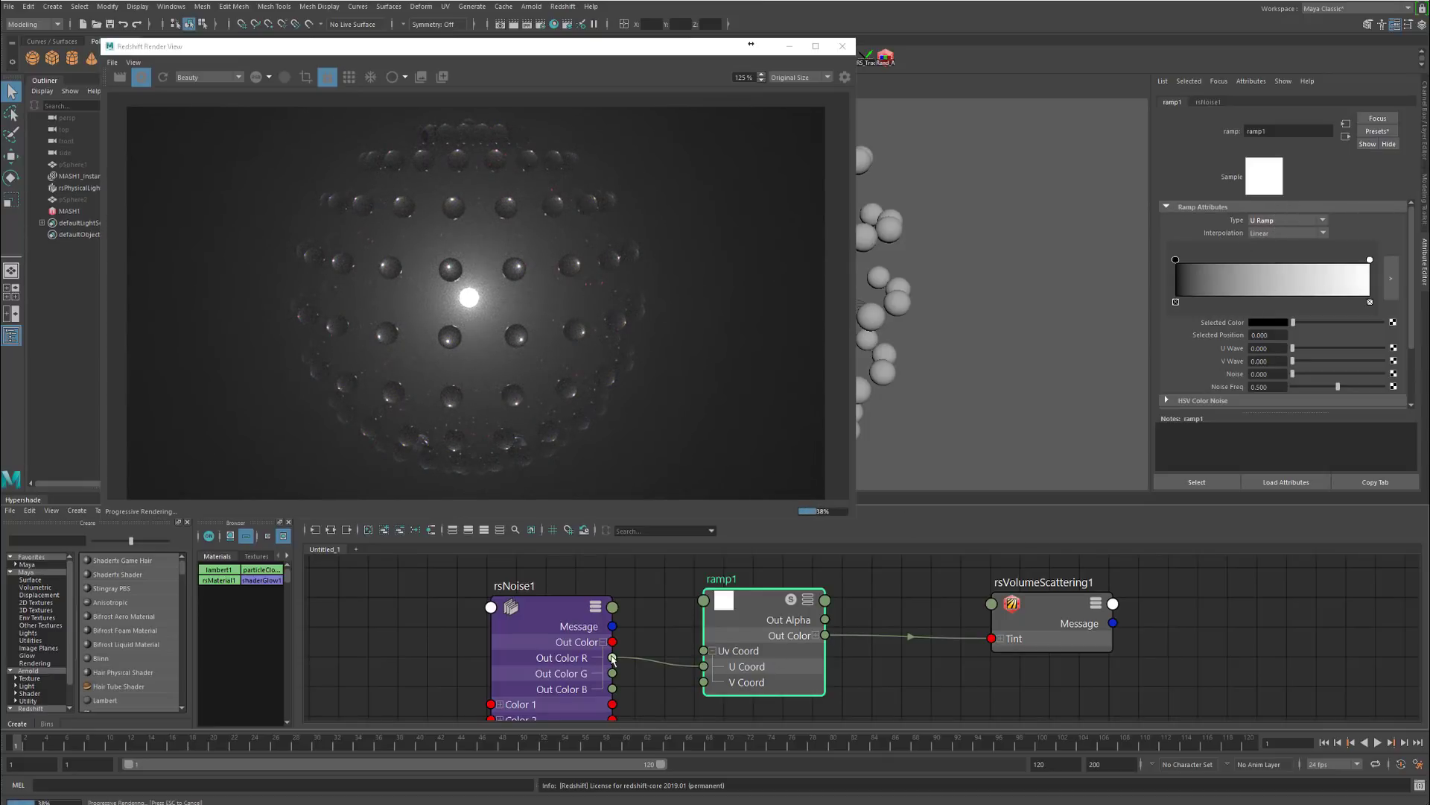
pyautogui.moveTo(612, 673); pyautogui.dragTo(704, 681)
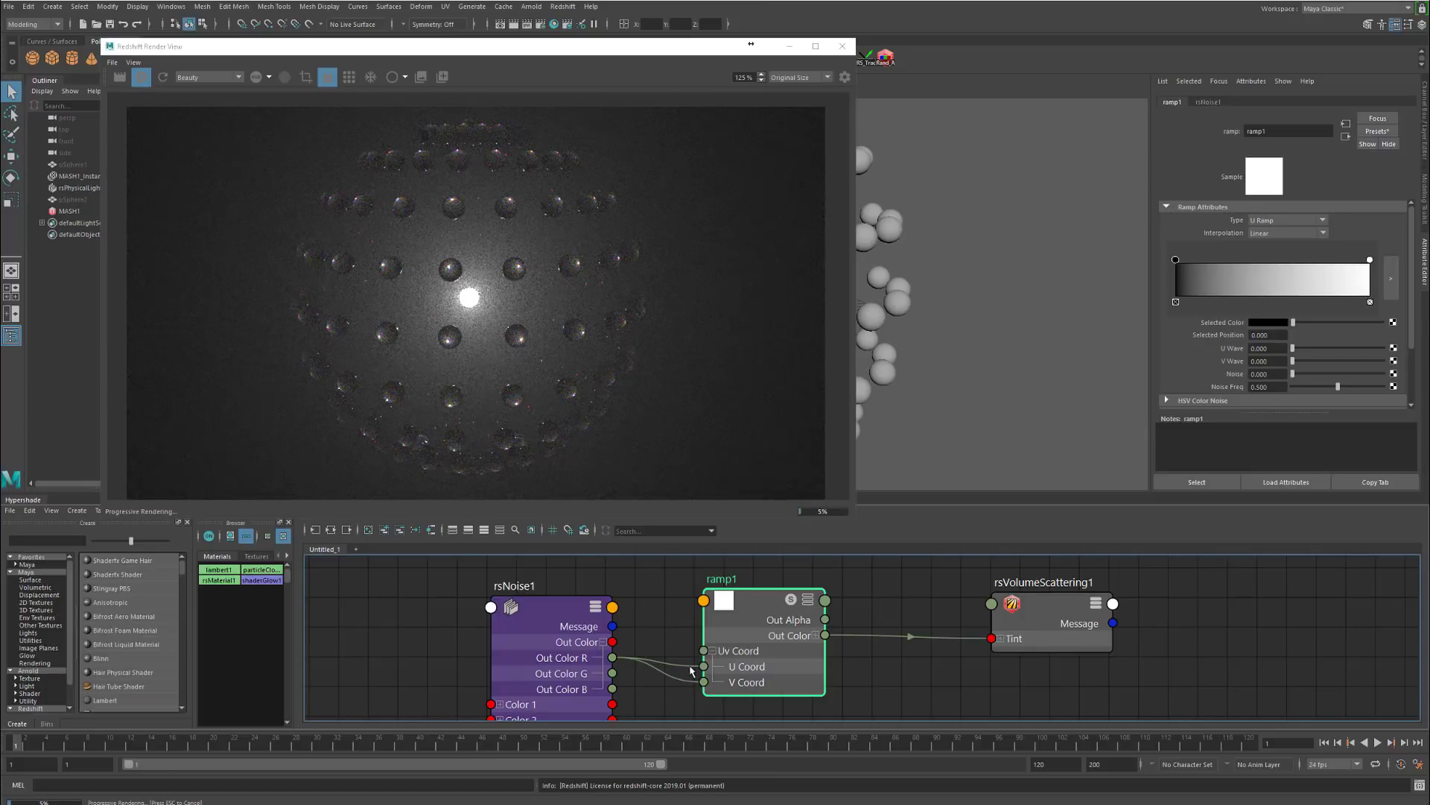
pyautogui.click(748, 614)
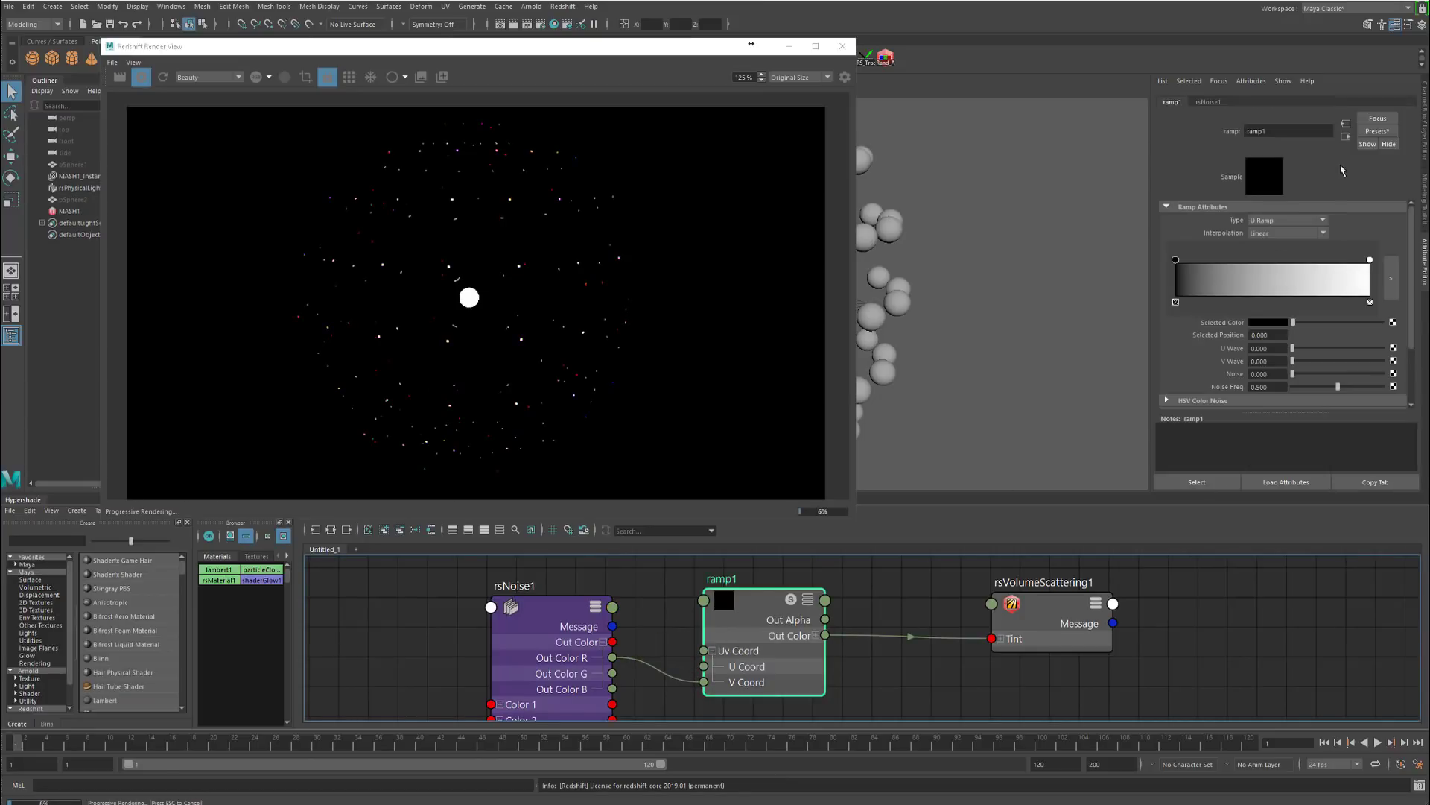
pyautogui.click(1271, 220)
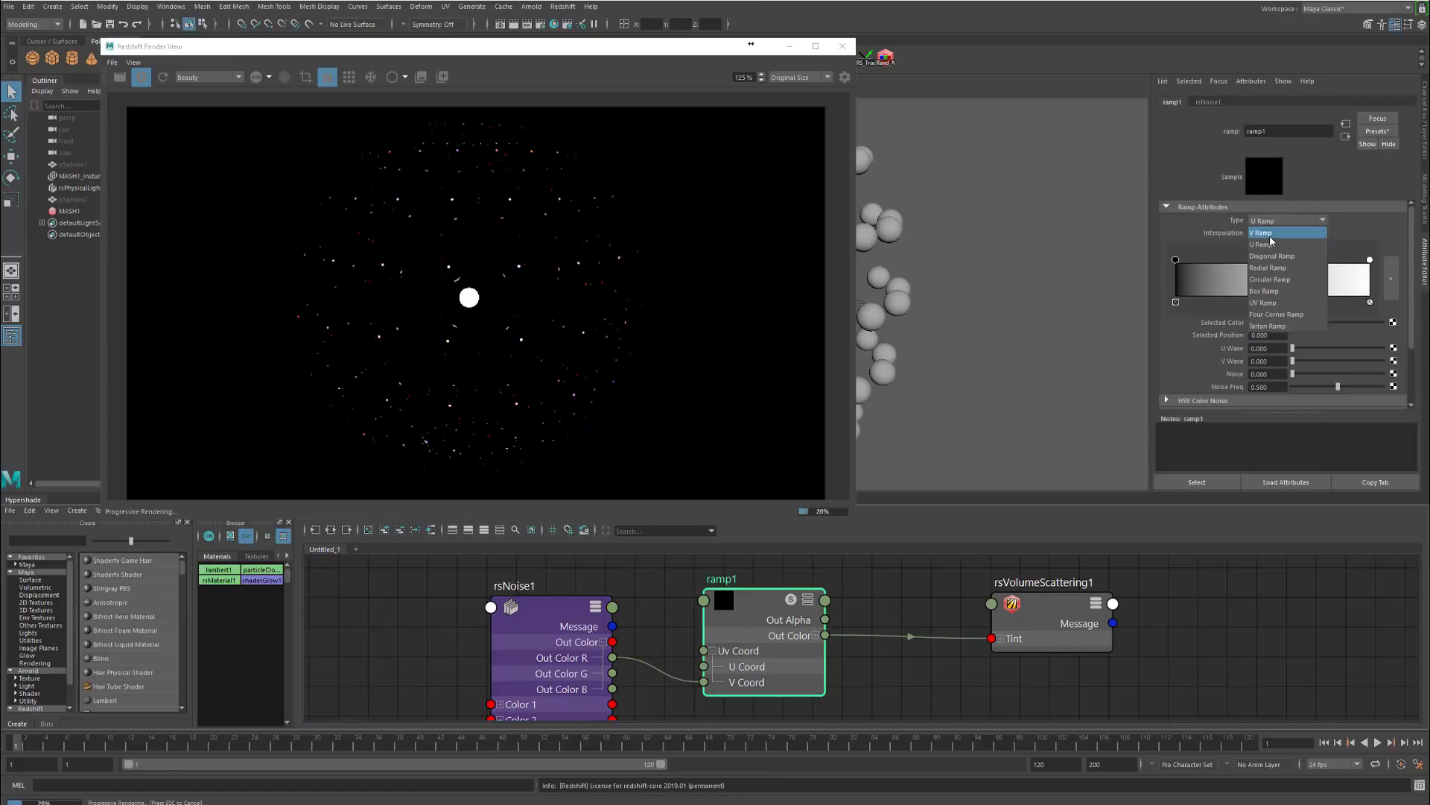
pyautogui.click(1270, 232)
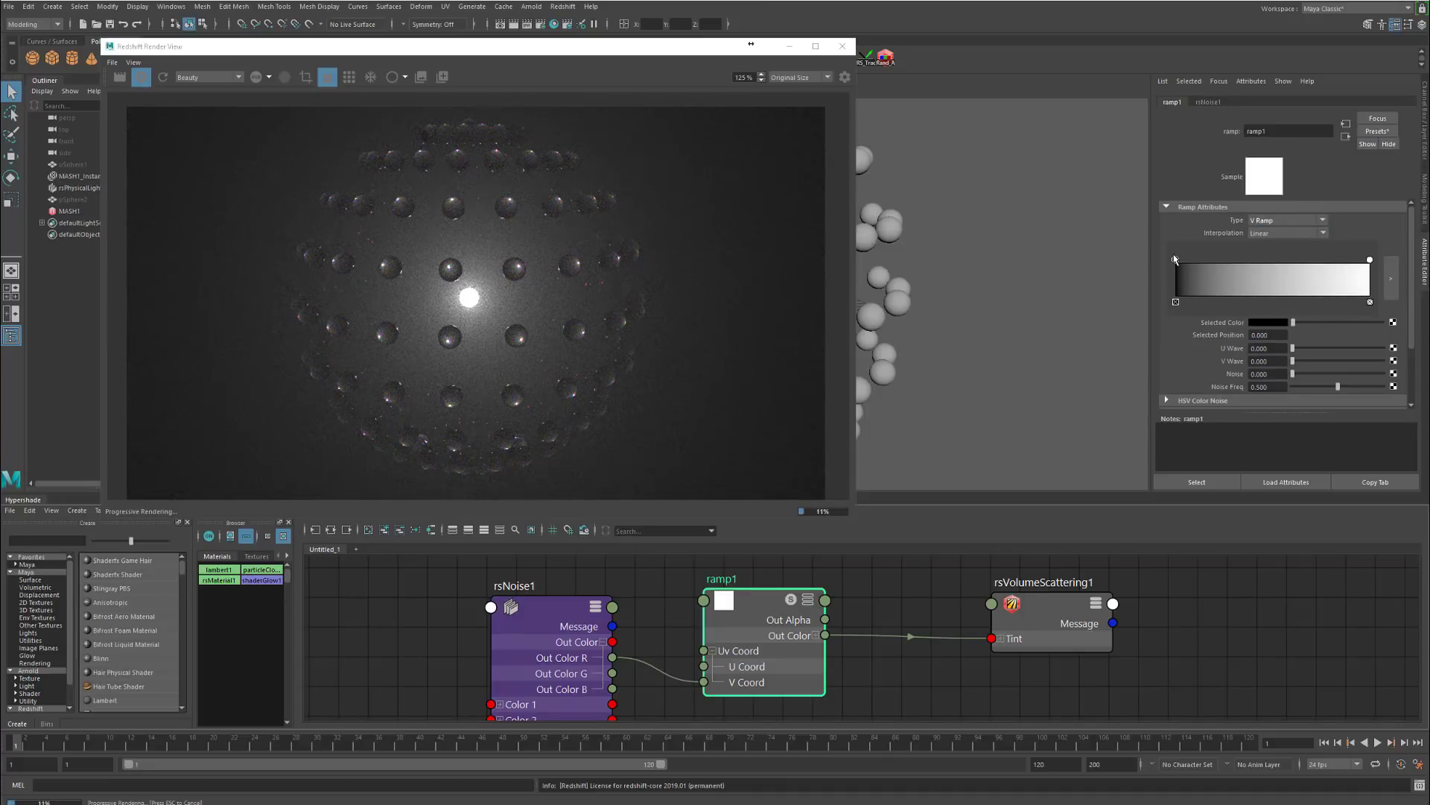
# Step: Slide ramp1's black and white stops together around 0.35–0.44 for a hard edge, then select rsNoise1
pyautogui.moveTo(1176, 263); pyautogui.dragTo(1241, 260)
pyautogui.moveTo(1369, 260); pyautogui.dragTo(1261, 261)
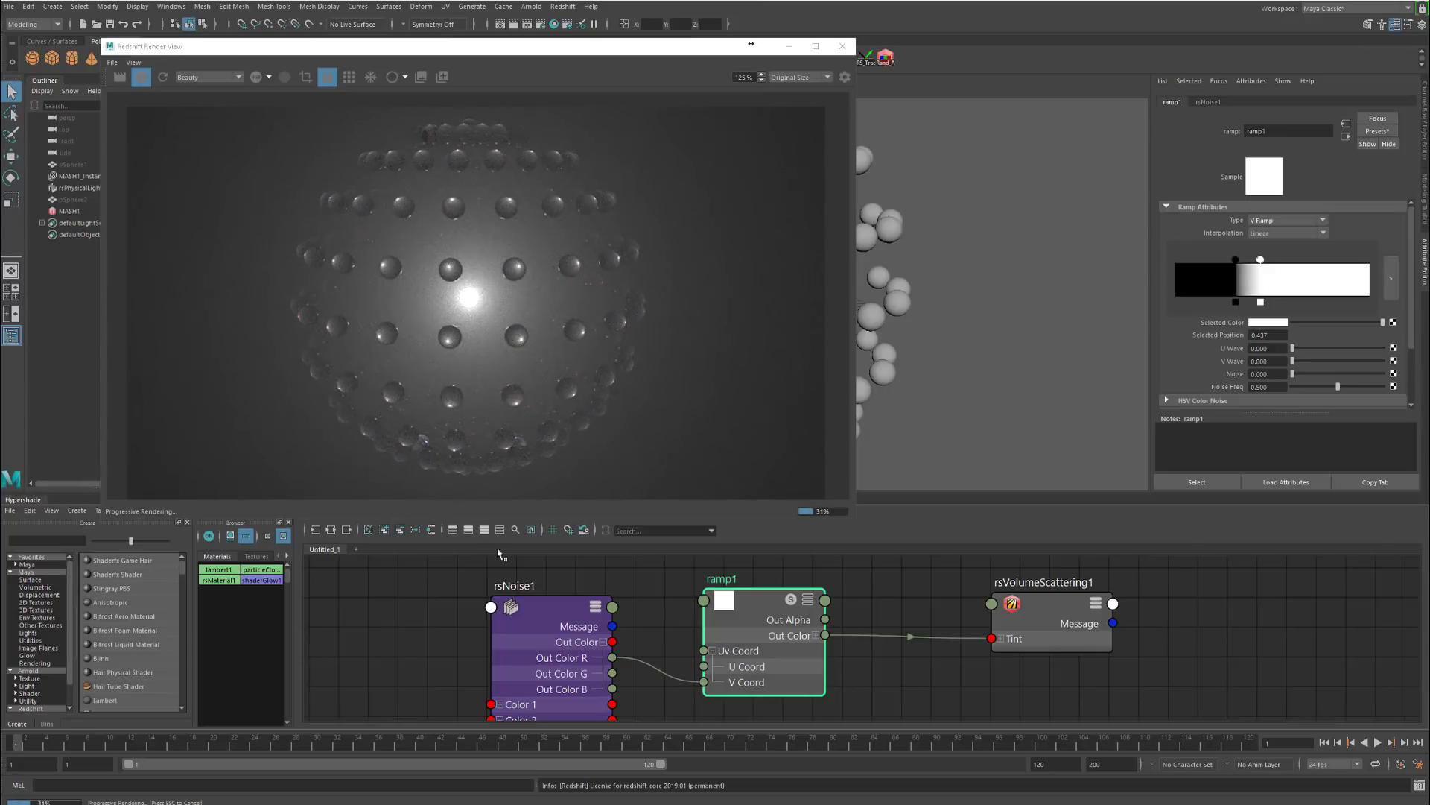
pyautogui.click(522, 589)
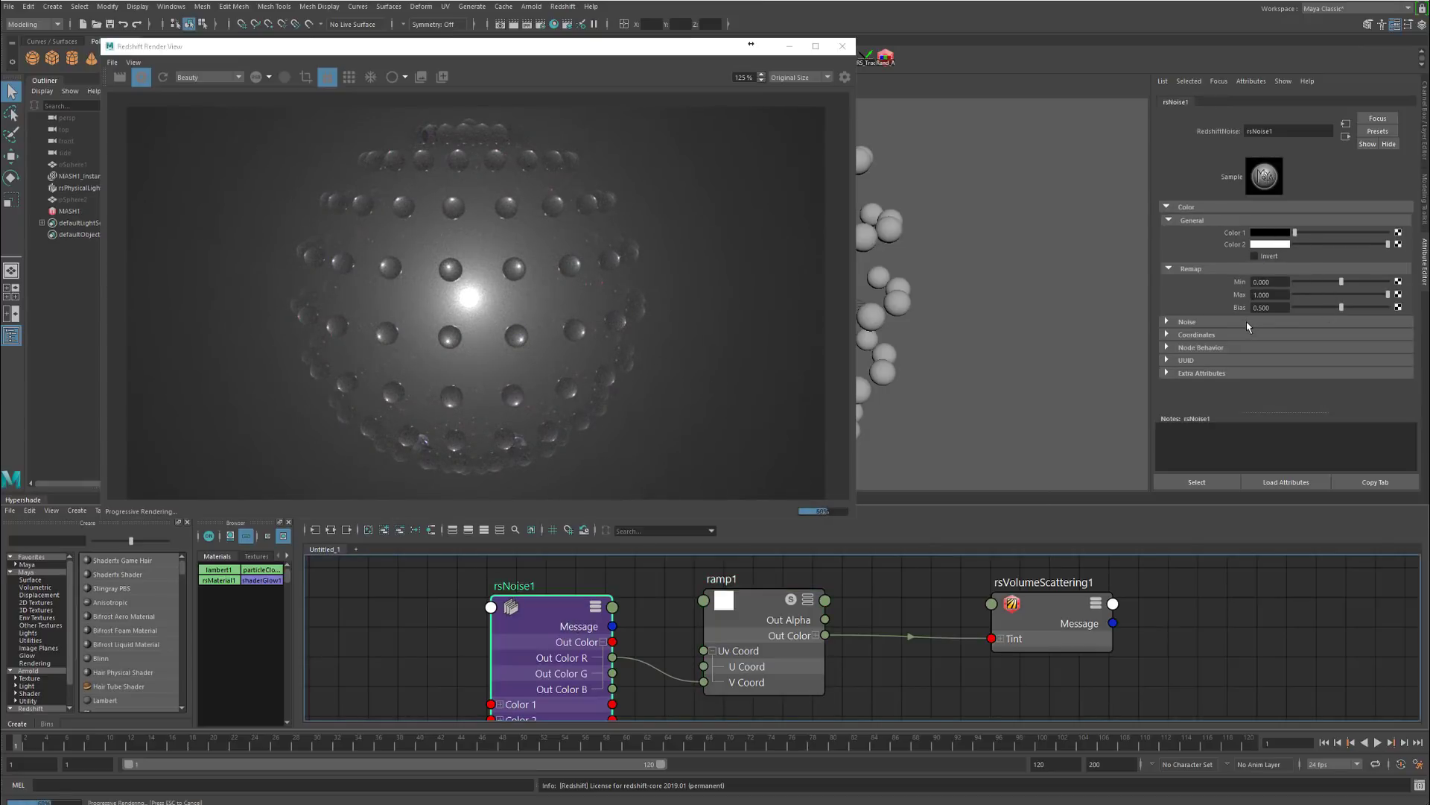
# Step: Expand rsNoise1's Noise and Coordinates sections in a taller panel, keeping Noise Type Fractal
pyautogui.click(1177, 322)
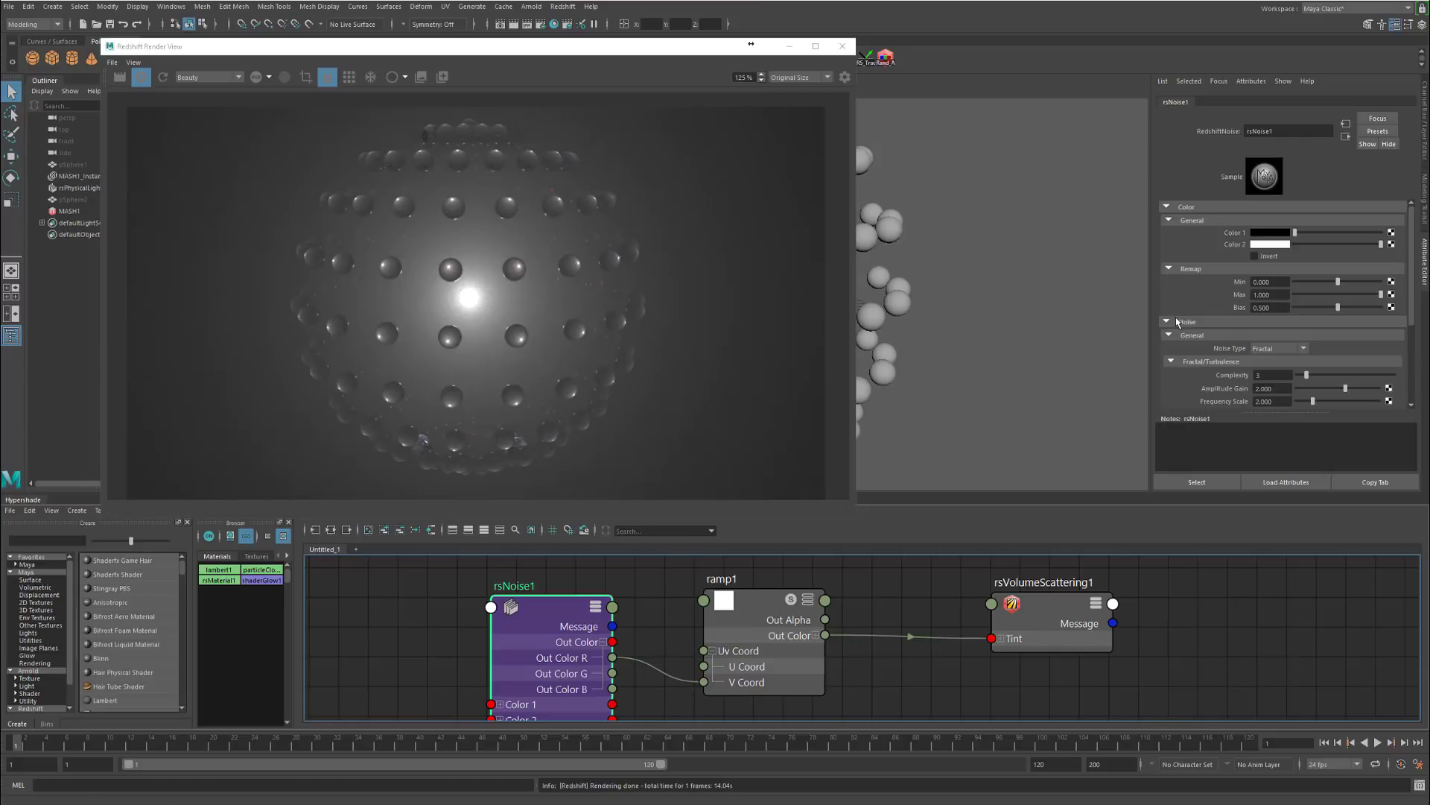
pyautogui.click(1177, 321)
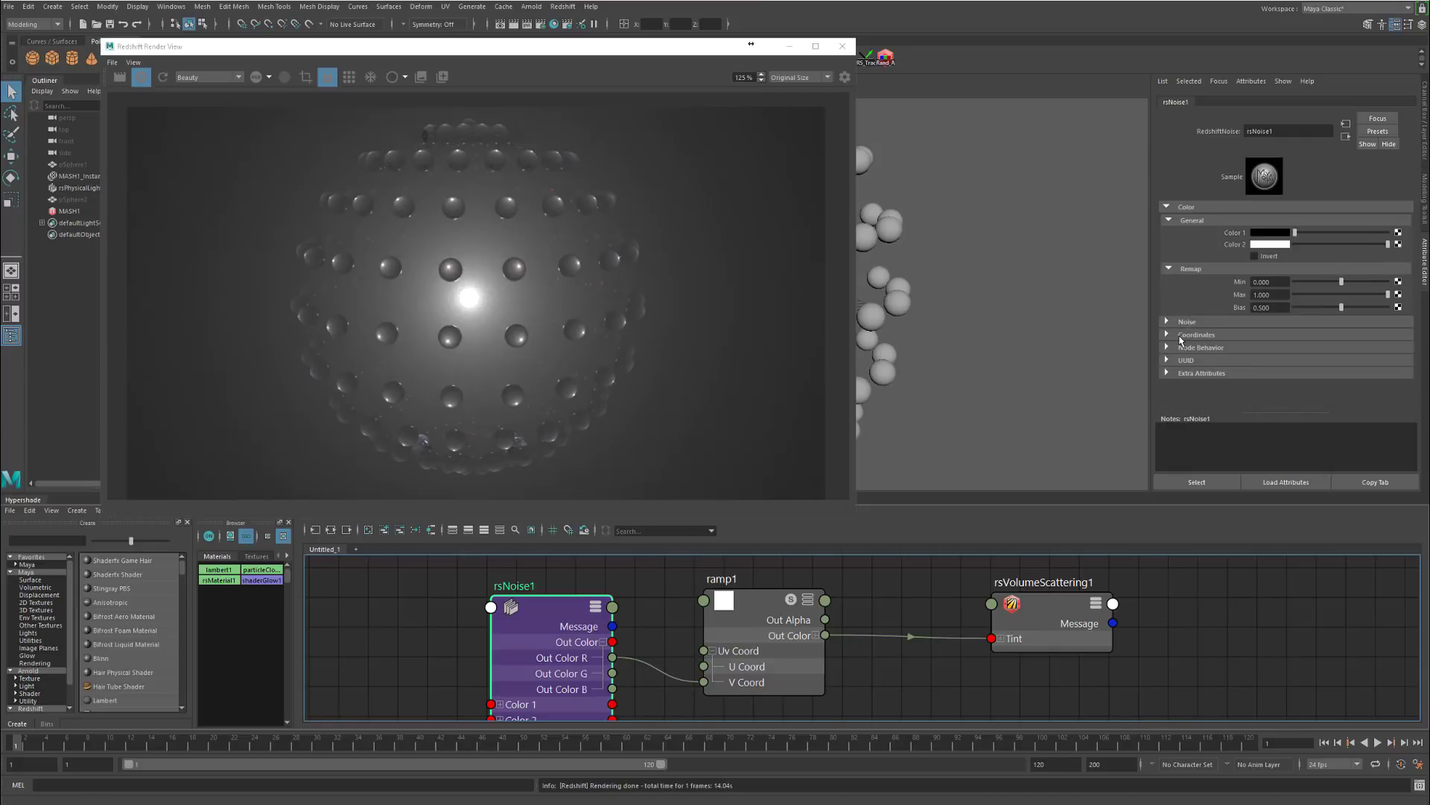
pyautogui.click(1181, 336)
pyautogui.click(1185, 322)
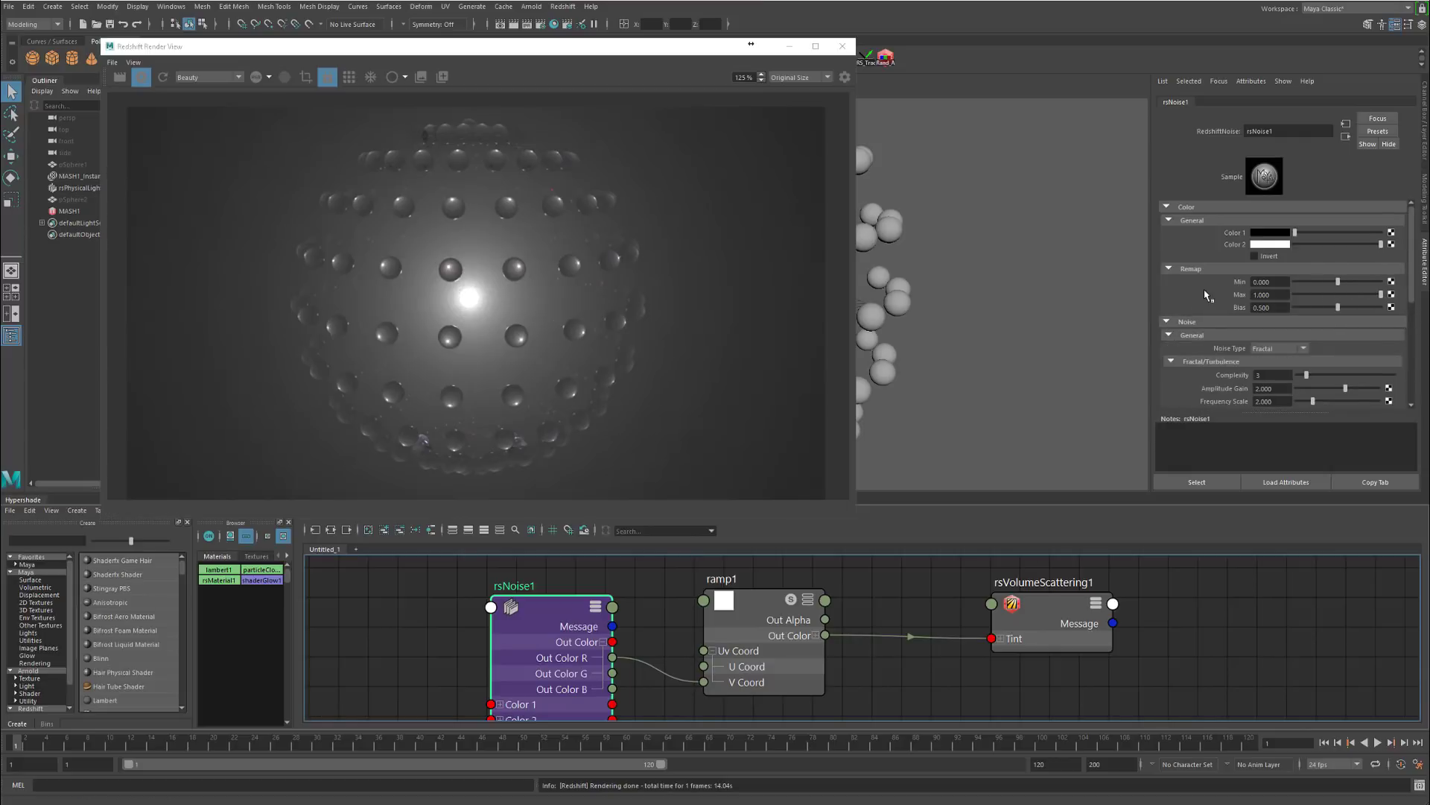
pyautogui.scroll(-3, 1204, 289)
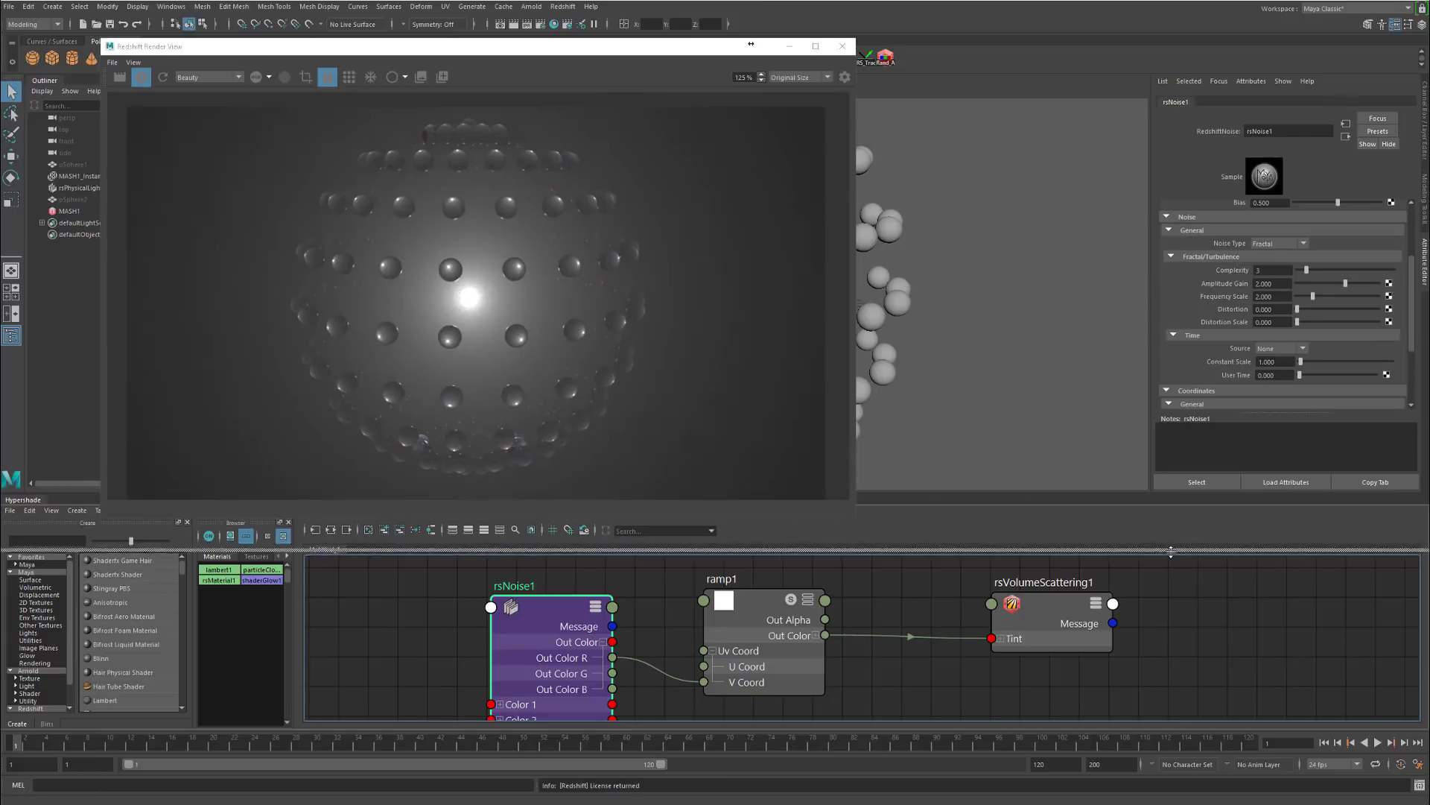
pyautogui.moveTo(1171, 551); pyautogui.dragTo(1171, 618)
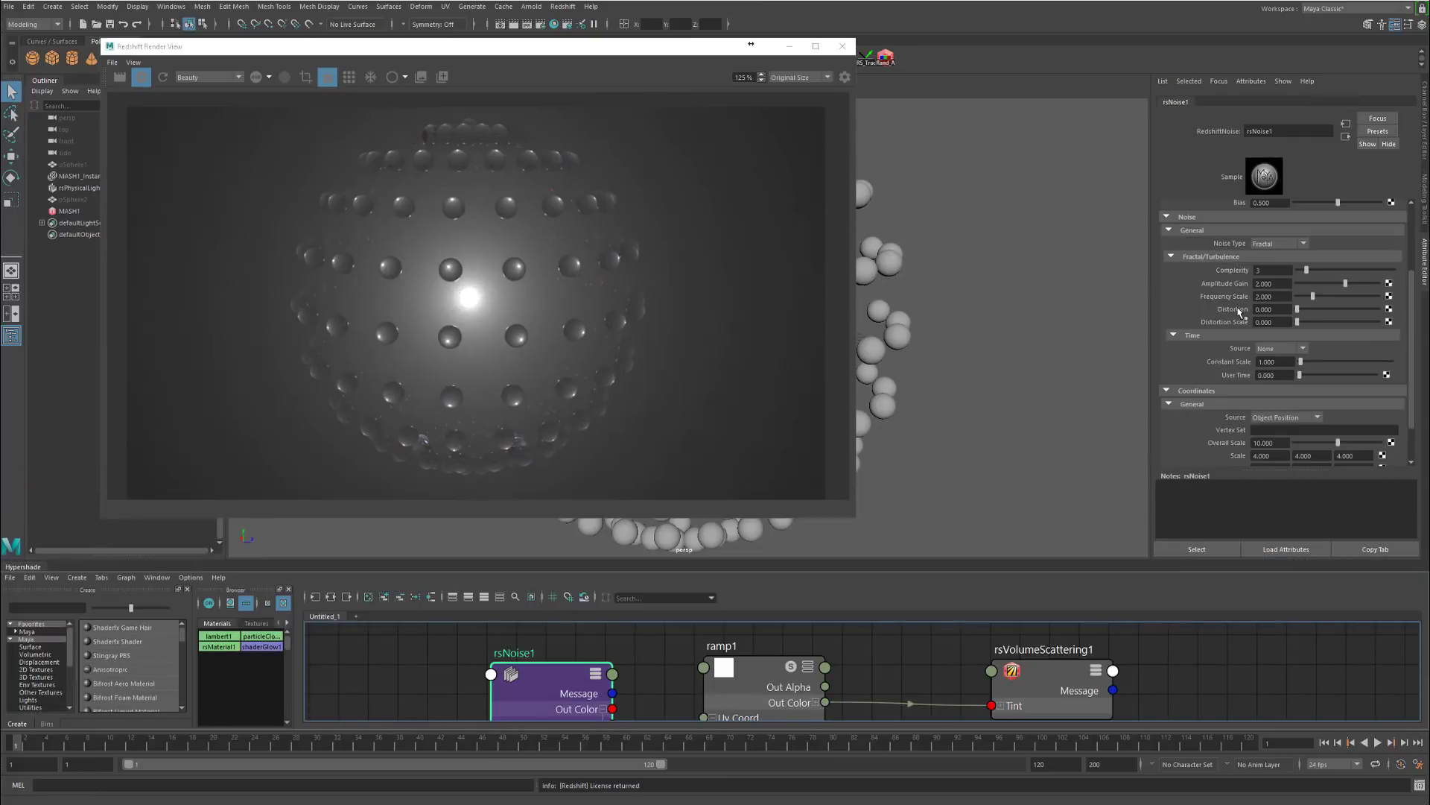
pyautogui.scroll(-1, 1240, 312)
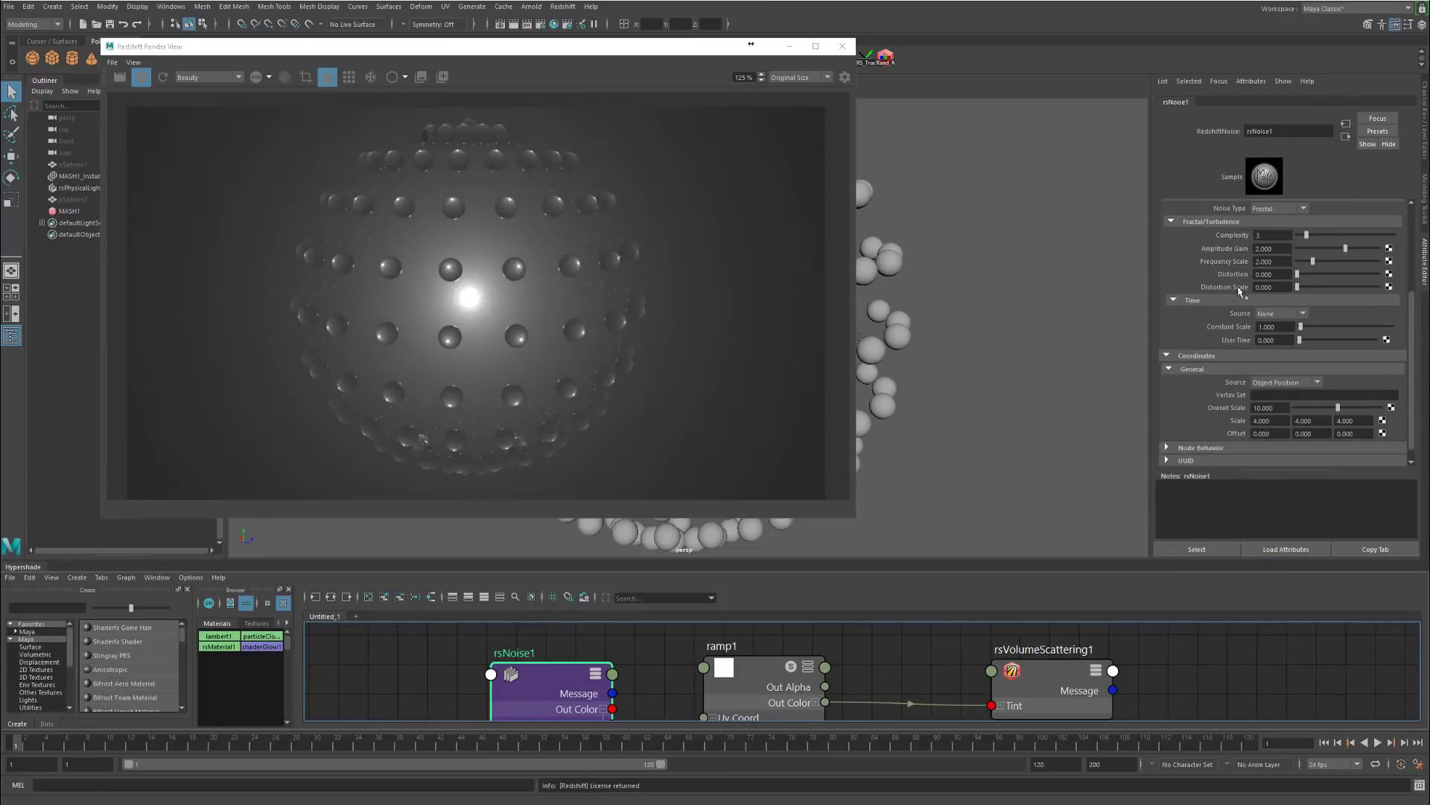
pyautogui.click(1275, 208)
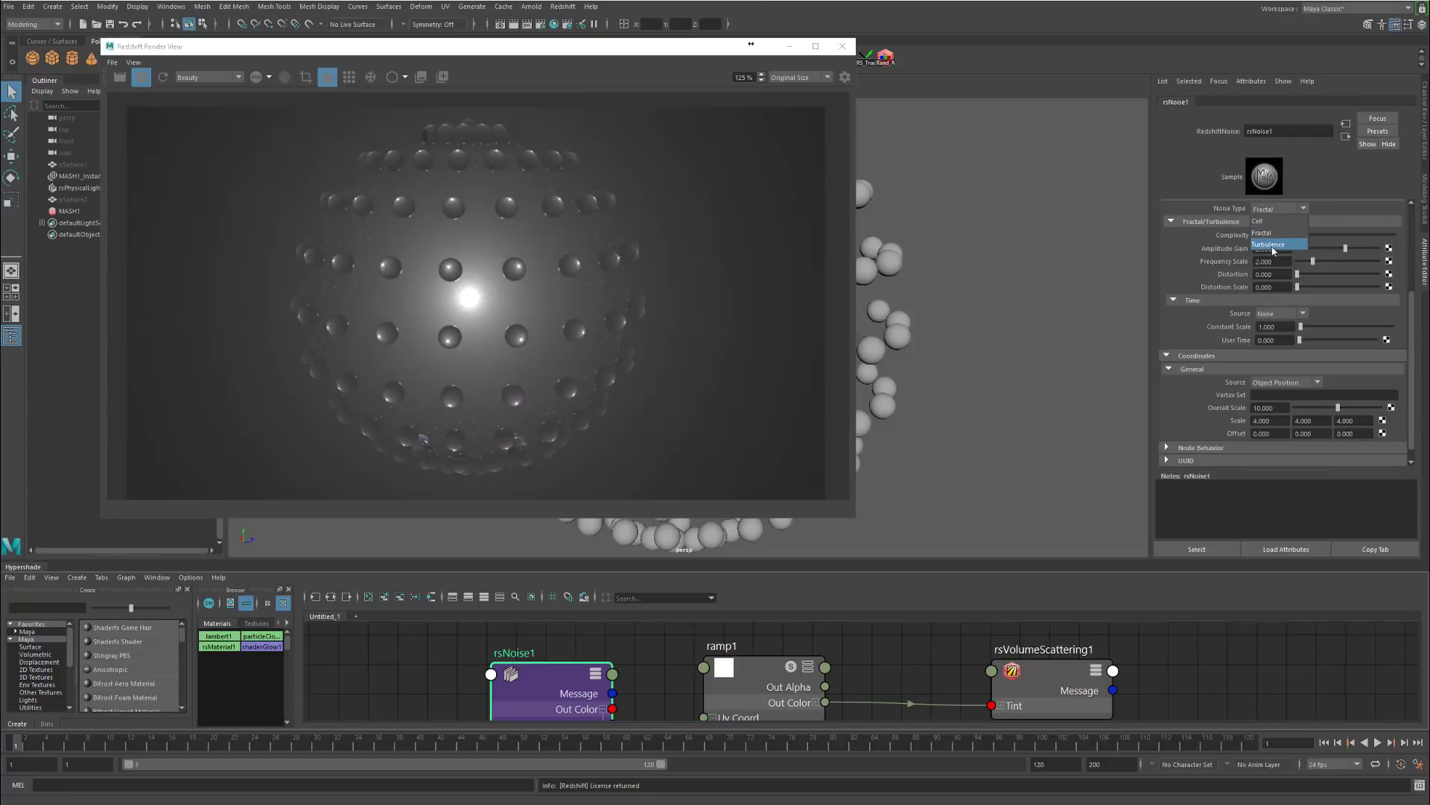
pyautogui.click(1270, 233)
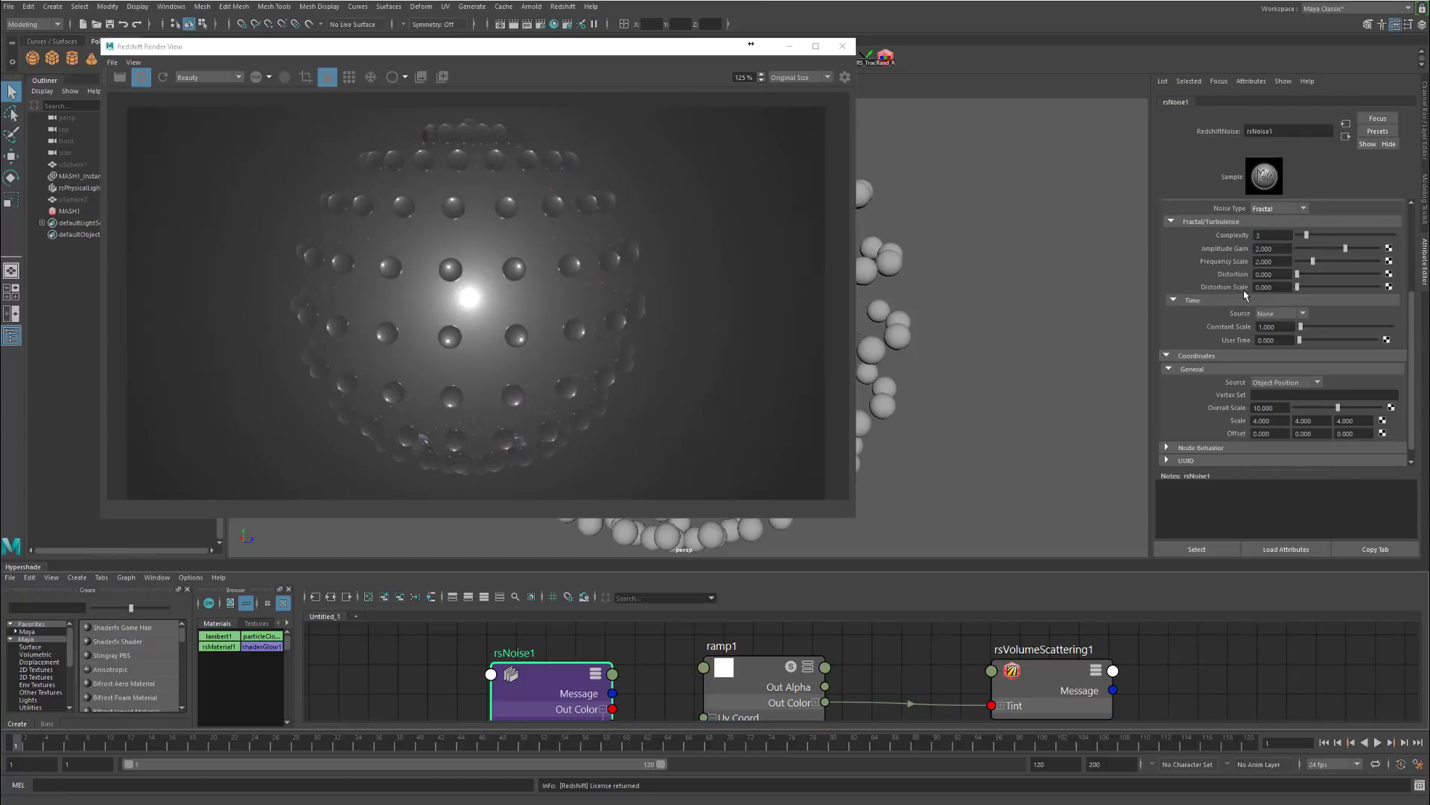
pyautogui.scroll(-1, 1208, 406)
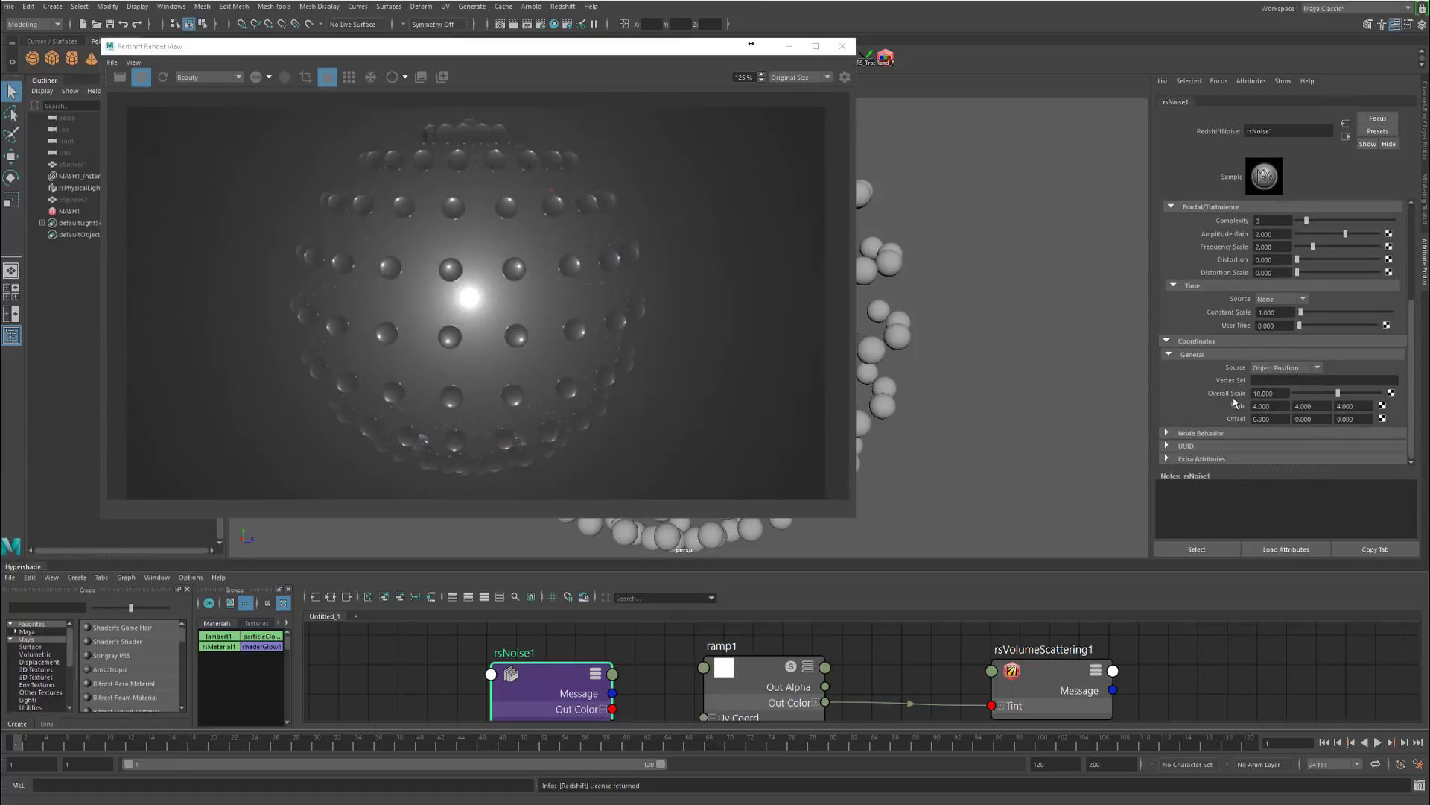
# Step: Reposition the rsNoise1 node in the Hypershade graph
pyautogui.click(603, 708)
pyautogui.moveTo(547, 689); pyautogui.dragTo(592, 673)
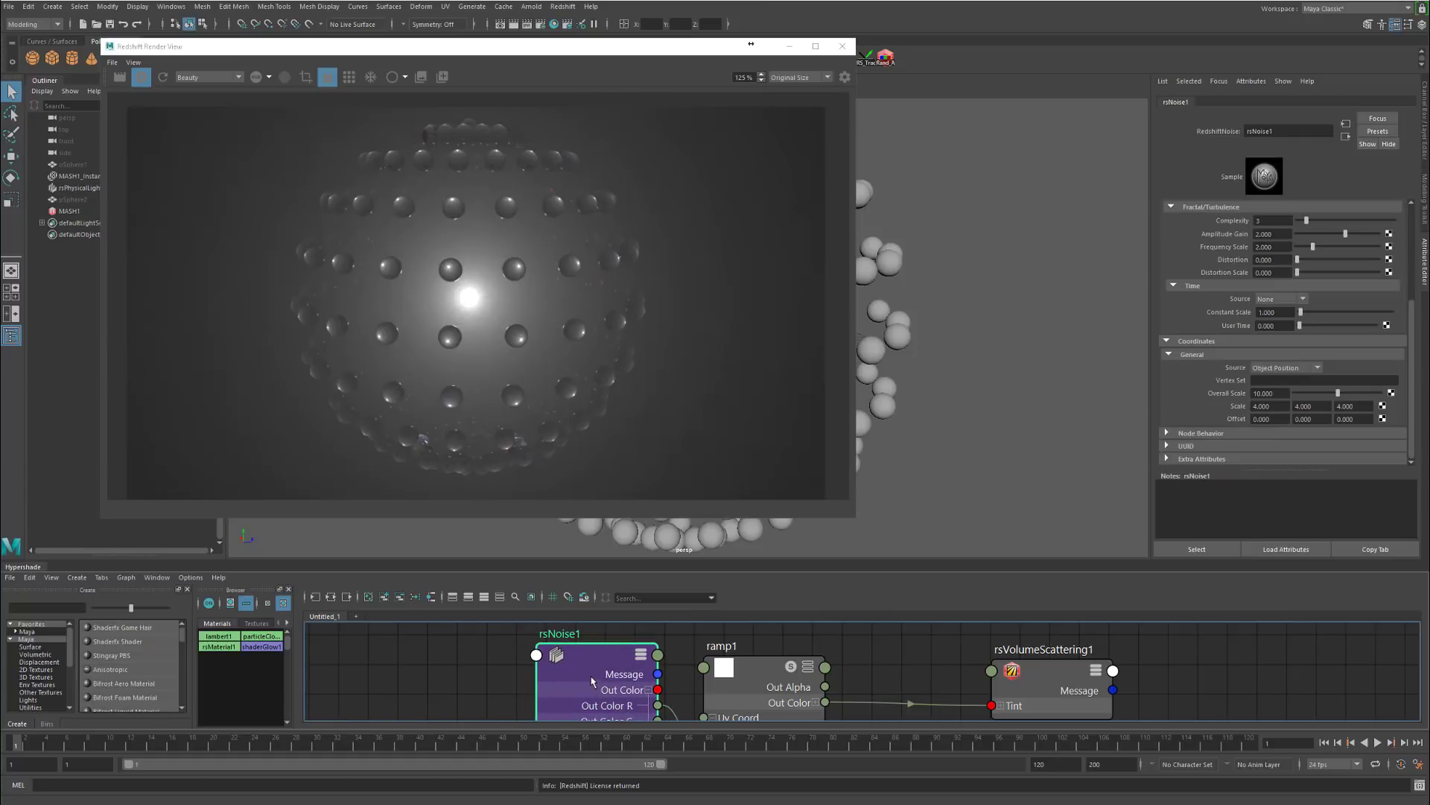
pyautogui.moveTo(574, 678); pyautogui.dragTo(556, 687)
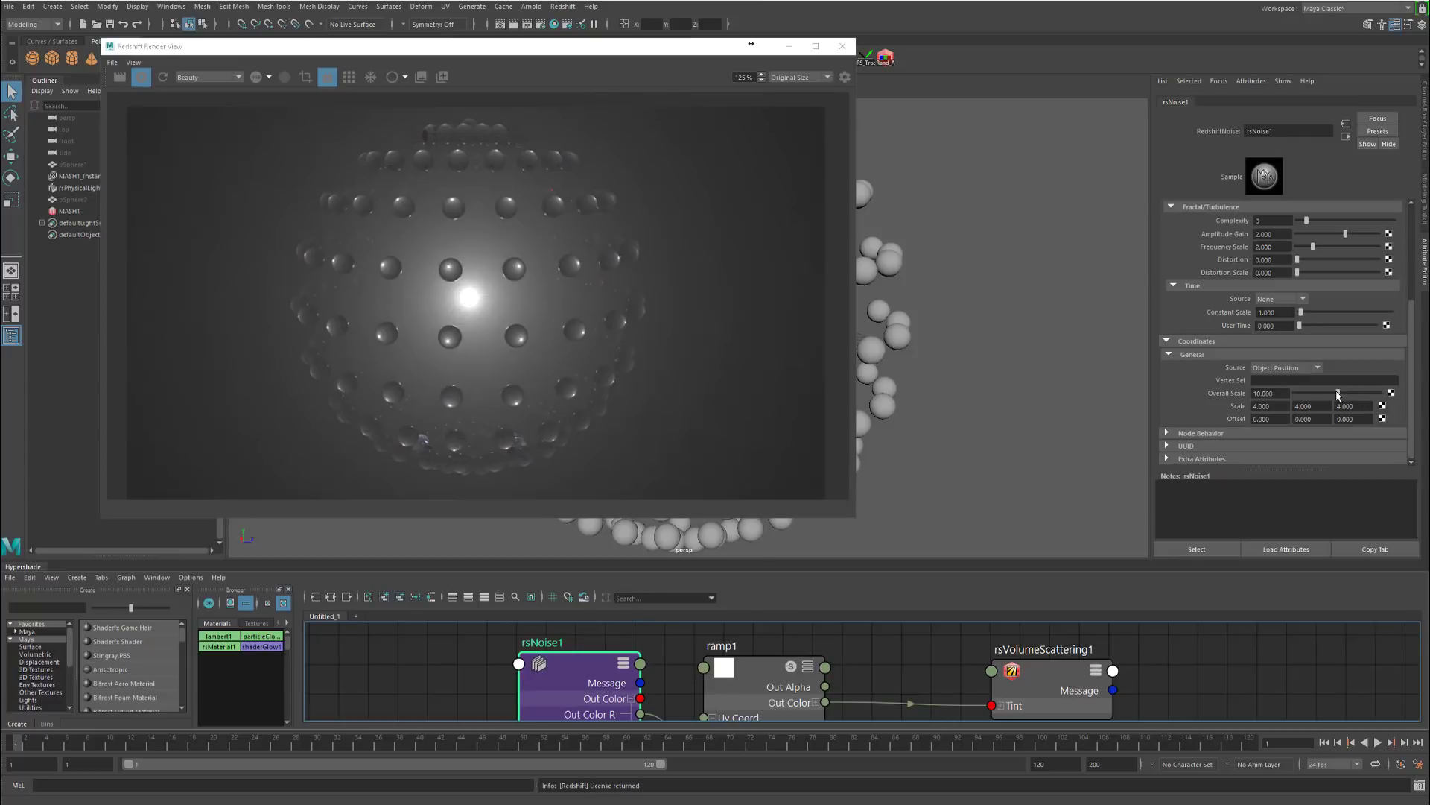
# Step: Lower rsNoise1's Overall Scale to about 2.7 and zoom into the render to inspect the grain
pyautogui.moveTo(1338, 395); pyautogui.dragTo(1298, 404)
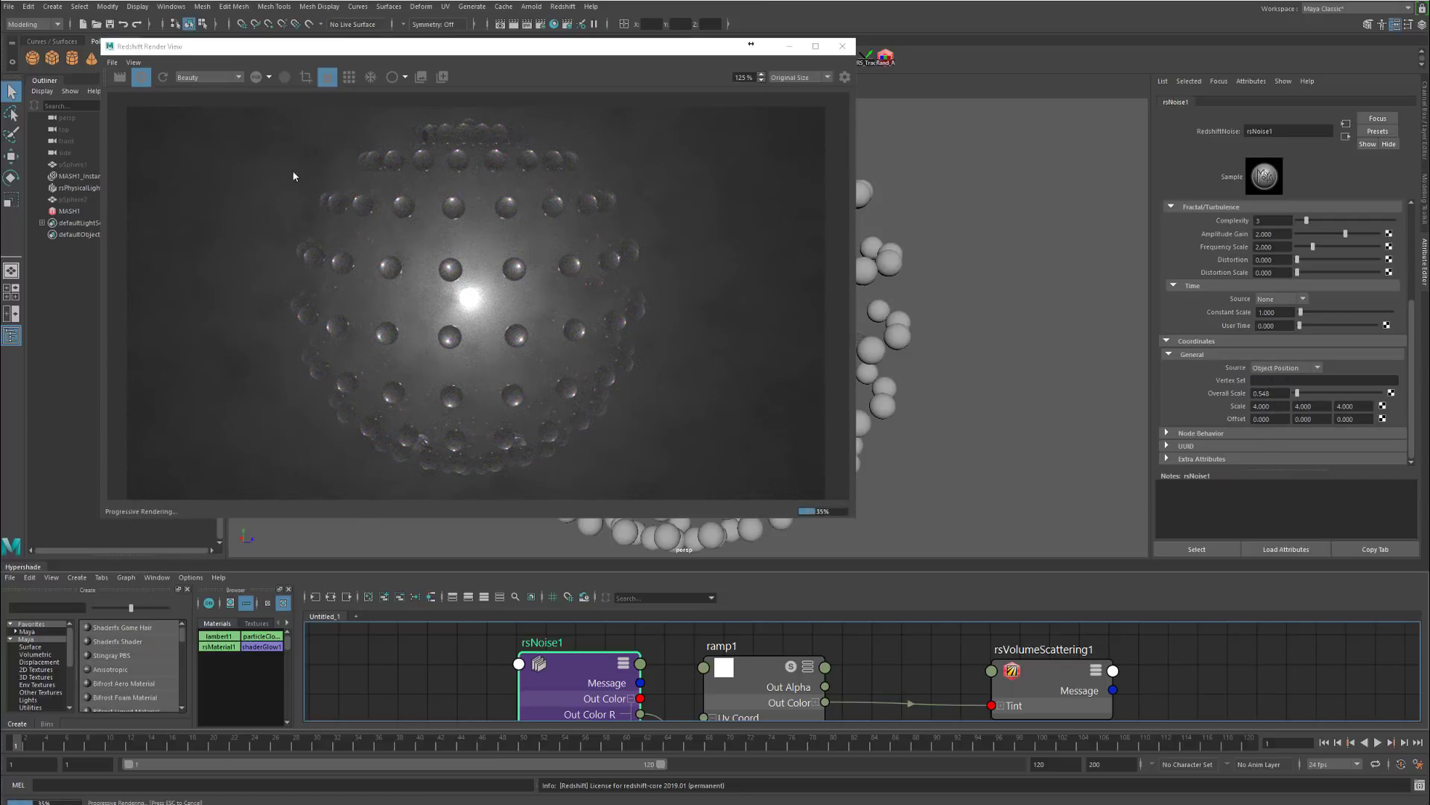
pyautogui.scroll(5, 406, 209)
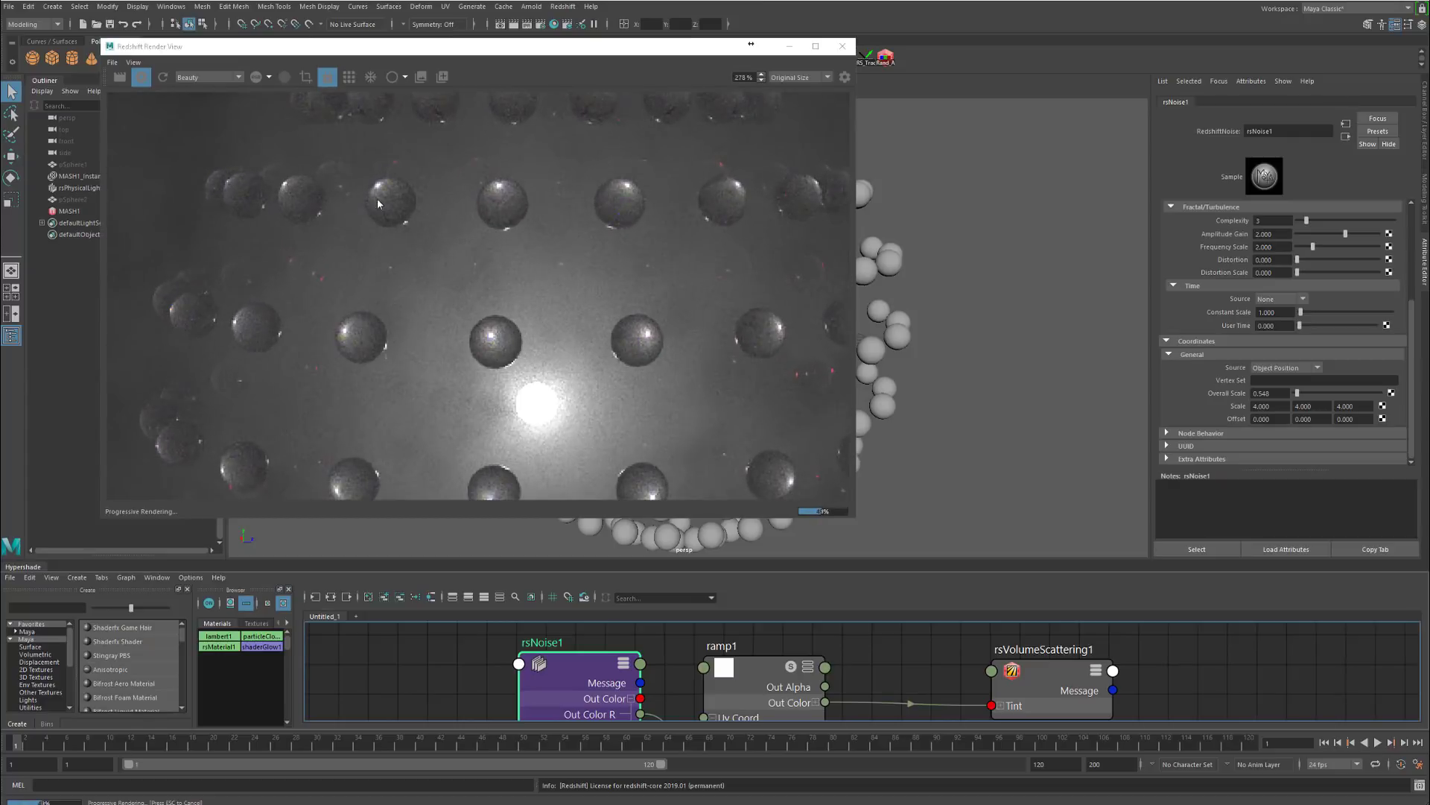
pyautogui.moveTo(377, 198); pyautogui.dragTo(669, 326, button='middle')
pyautogui.moveTo(462, 350); pyautogui.dragTo(606, 383, button='middle')
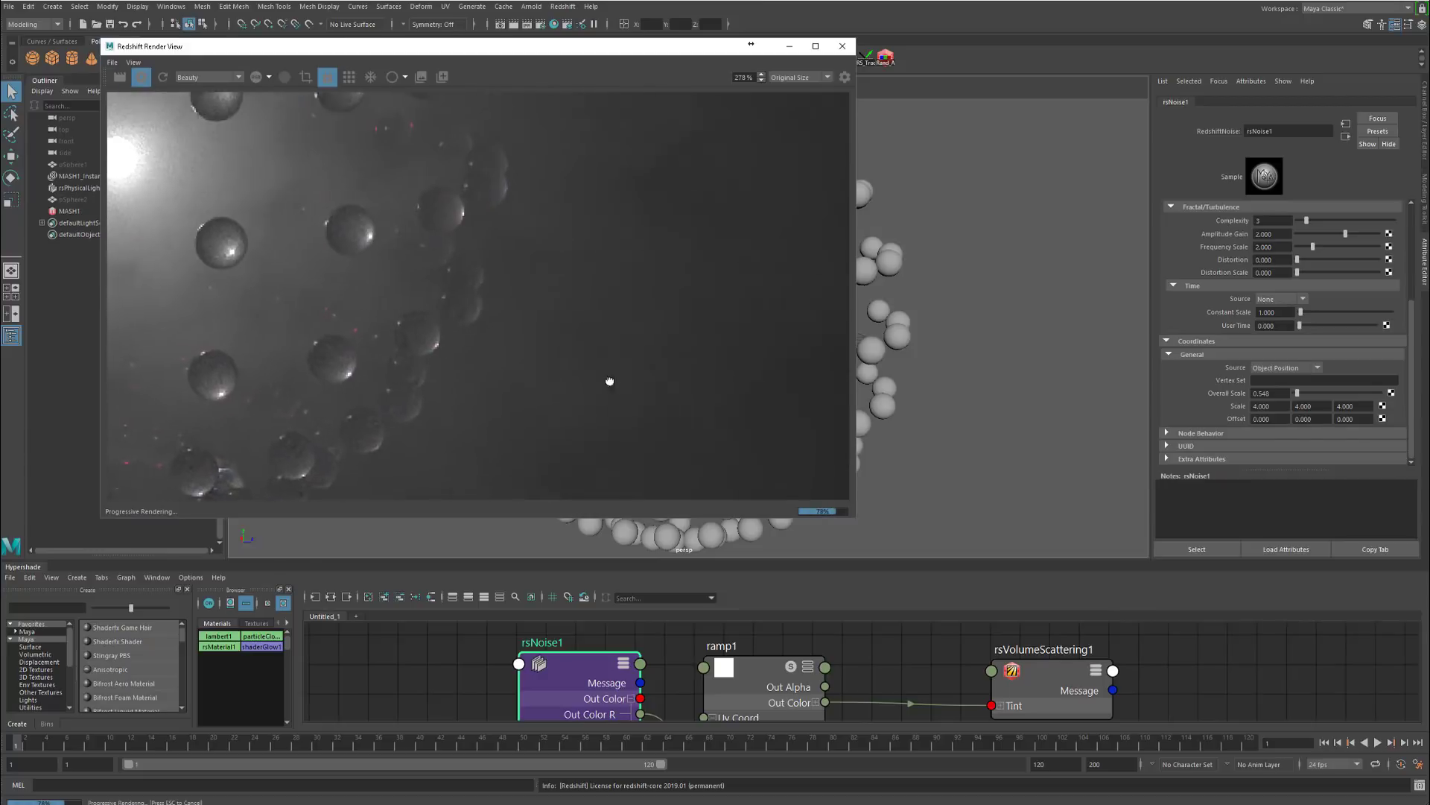
pyautogui.scroll(-4, 544, 258)
pyautogui.moveTo(577, 178); pyautogui.dragTo(632, 243, button='middle')
pyautogui.scroll(-2, 600, 240)
pyautogui.scroll(1, 648, 257)
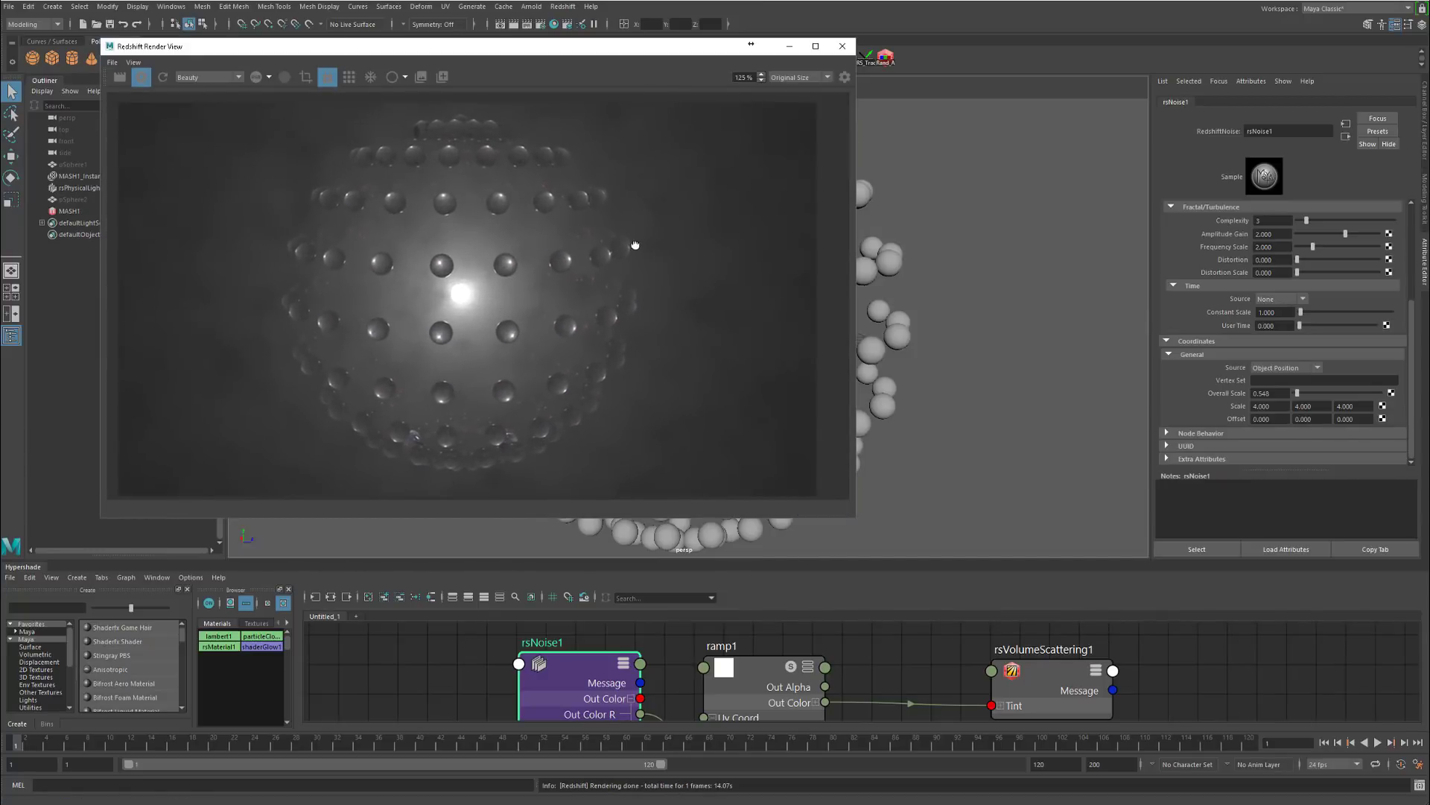
# Step: Set the noise Overall Scale to 0.1, then settle on 0.5
pyautogui.moveTo(1275, 393); pyautogui.dragTo(1262, 394)
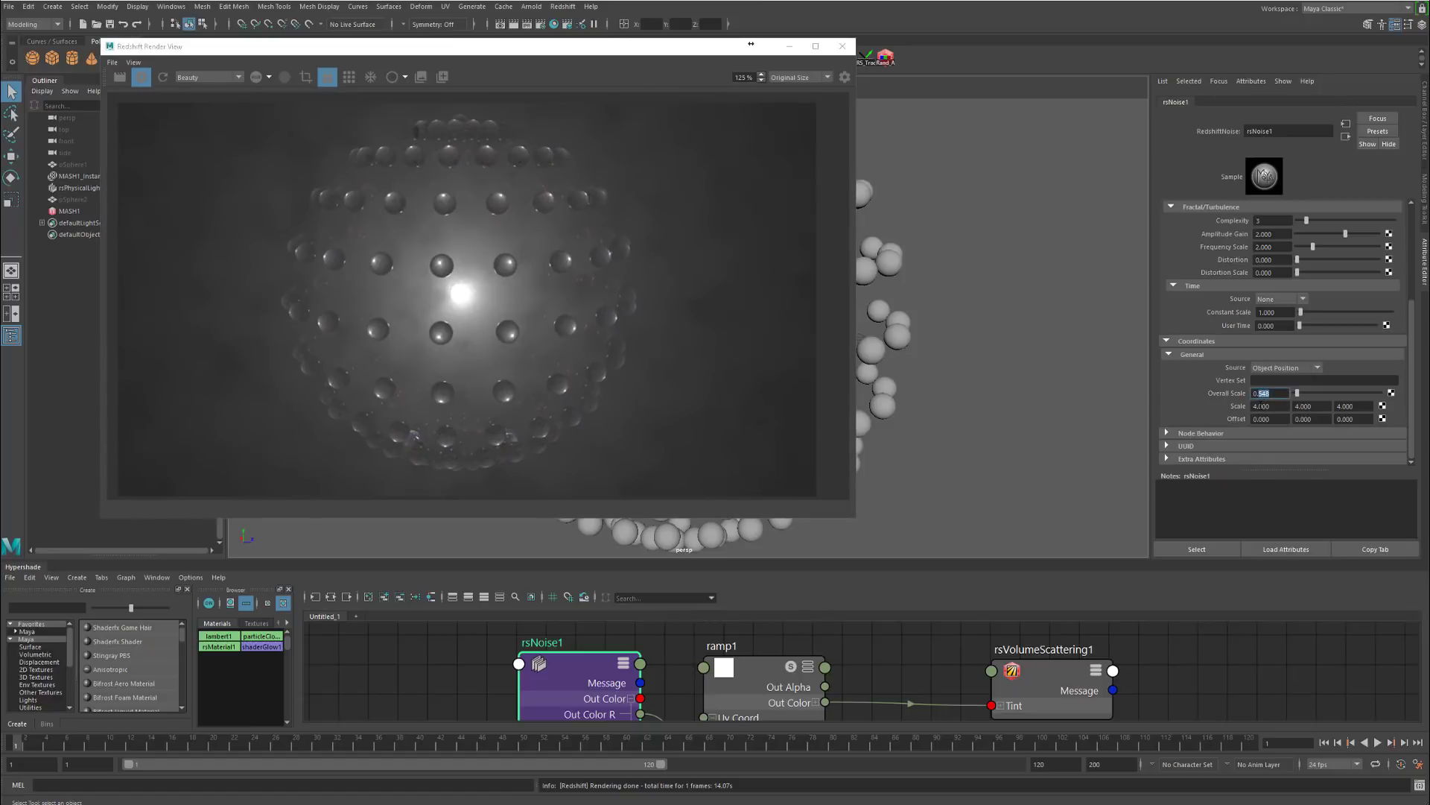
pyautogui.write('1')
pyautogui.press('Return')
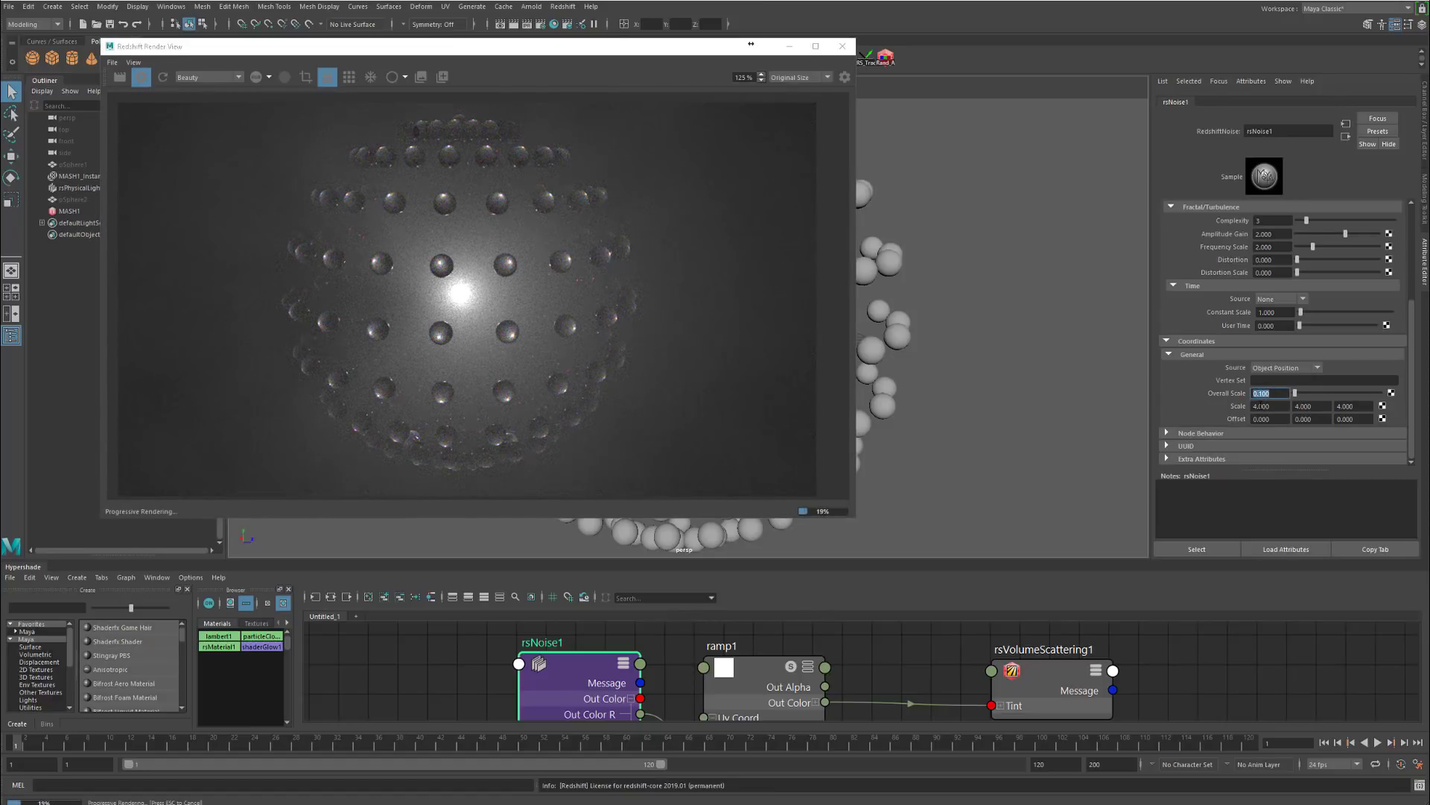
pyautogui.write('5')
pyautogui.press('Return')
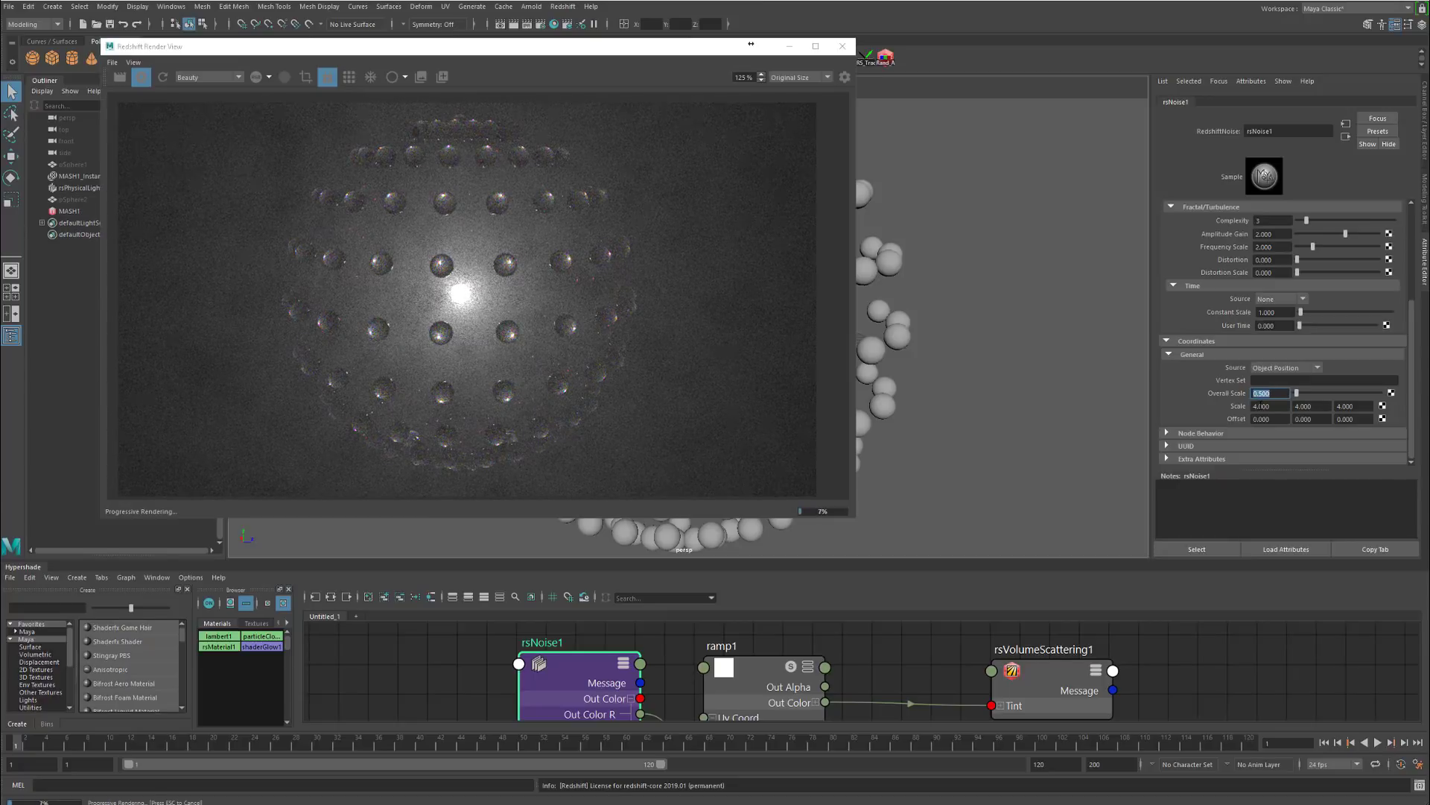
# Step: In ramp1's gradient, set the black stop to about 0.510 and the white stop to 0.647
pyautogui.click(738, 680)
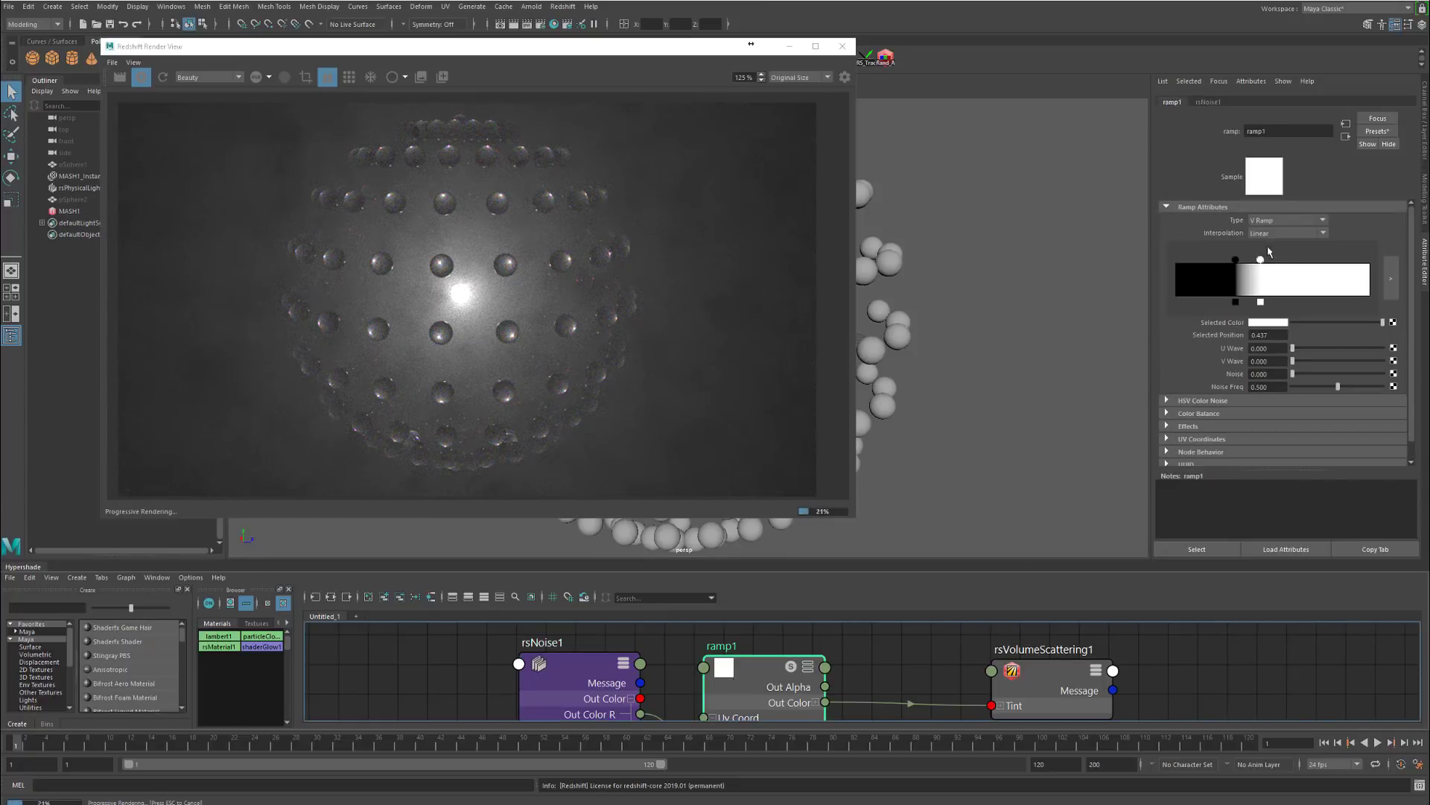
pyautogui.moveTo(1261, 261); pyautogui.dragTo(1300, 274)
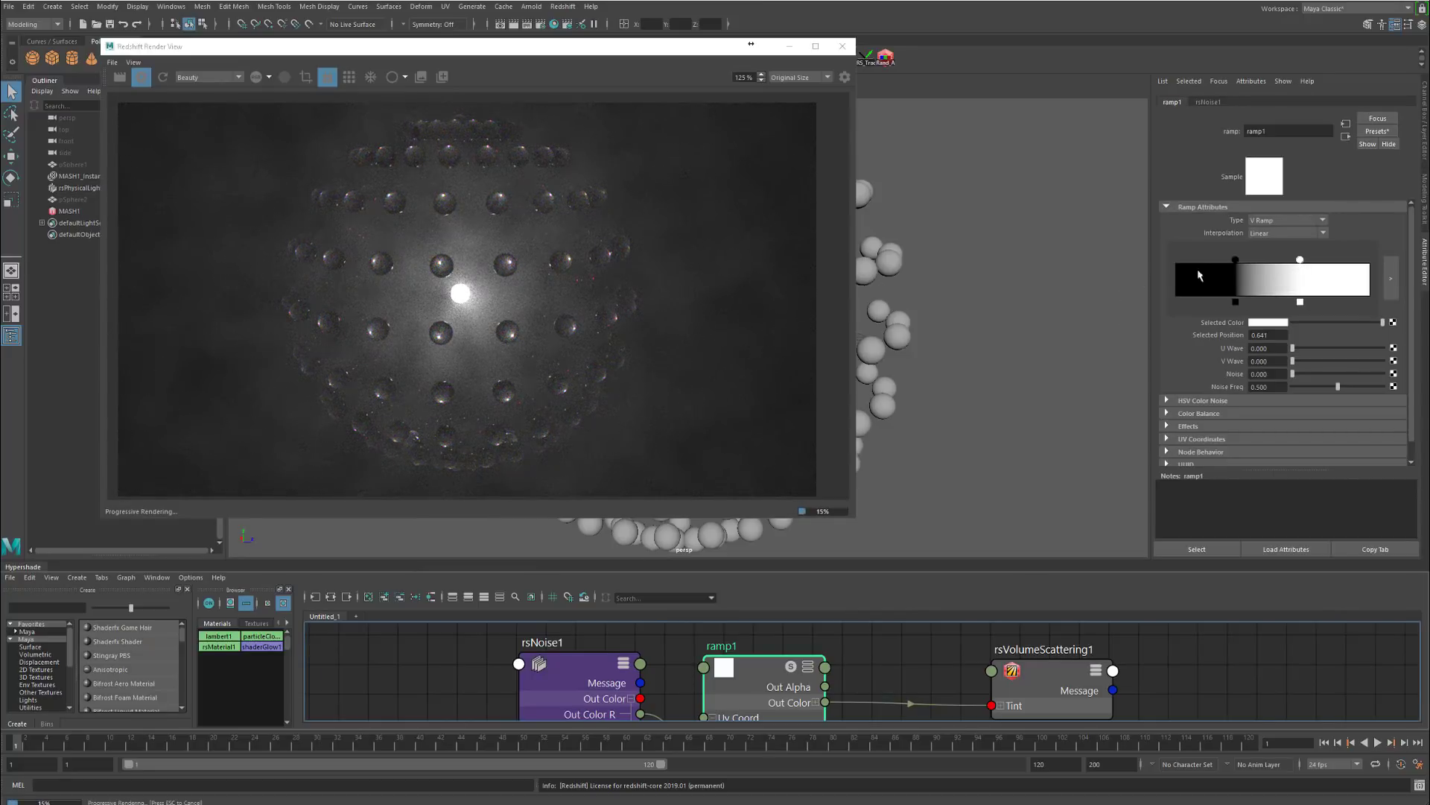
pyautogui.moveTo(1236, 260); pyautogui.dragTo(1275, 261)
pyautogui.click(1272, 260)
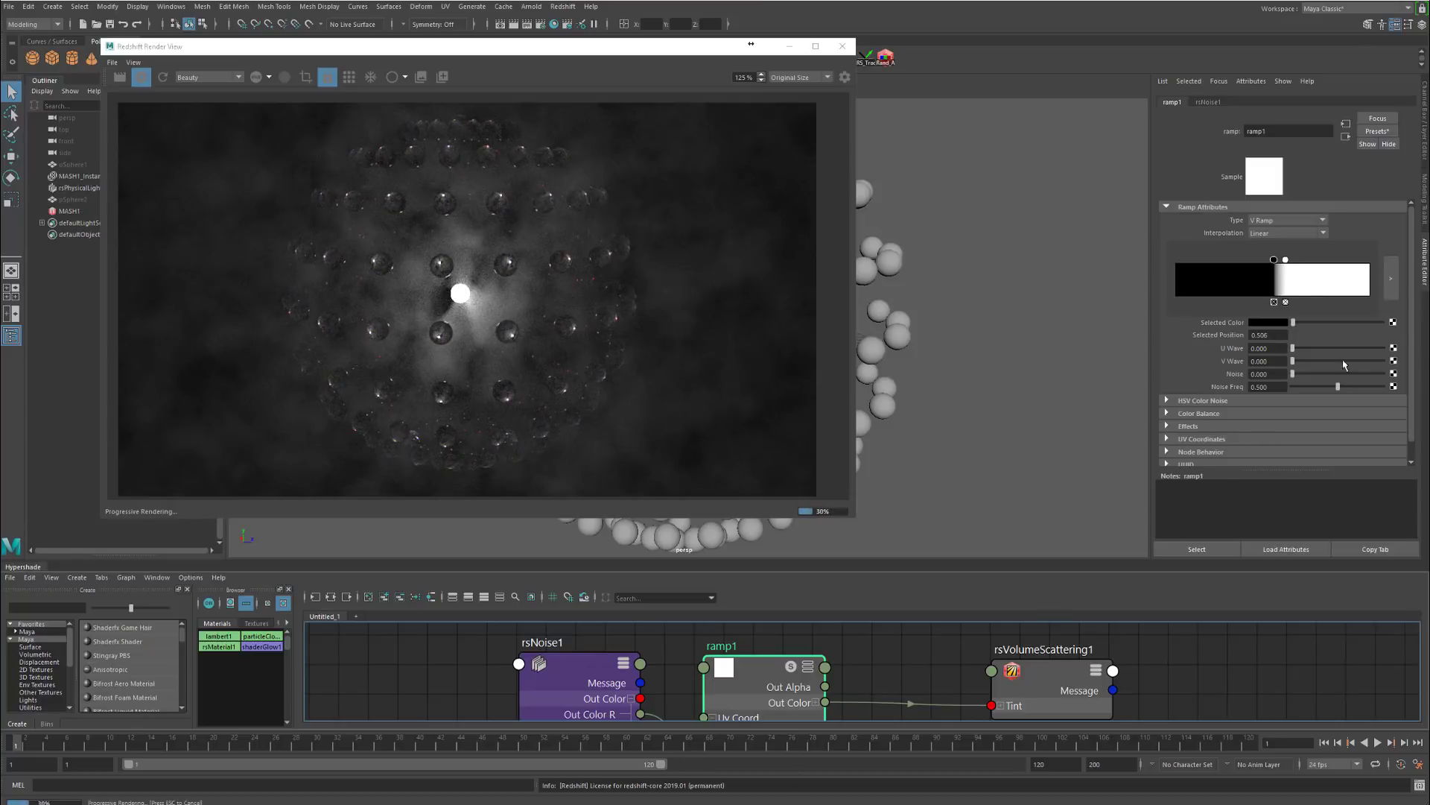
pyautogui.moveTo(1273, 260); pyautogui.dragTo(1277, 261)
pyautogui.moveTo(1284, 262); pyautogui.dragTo(1309, 265)
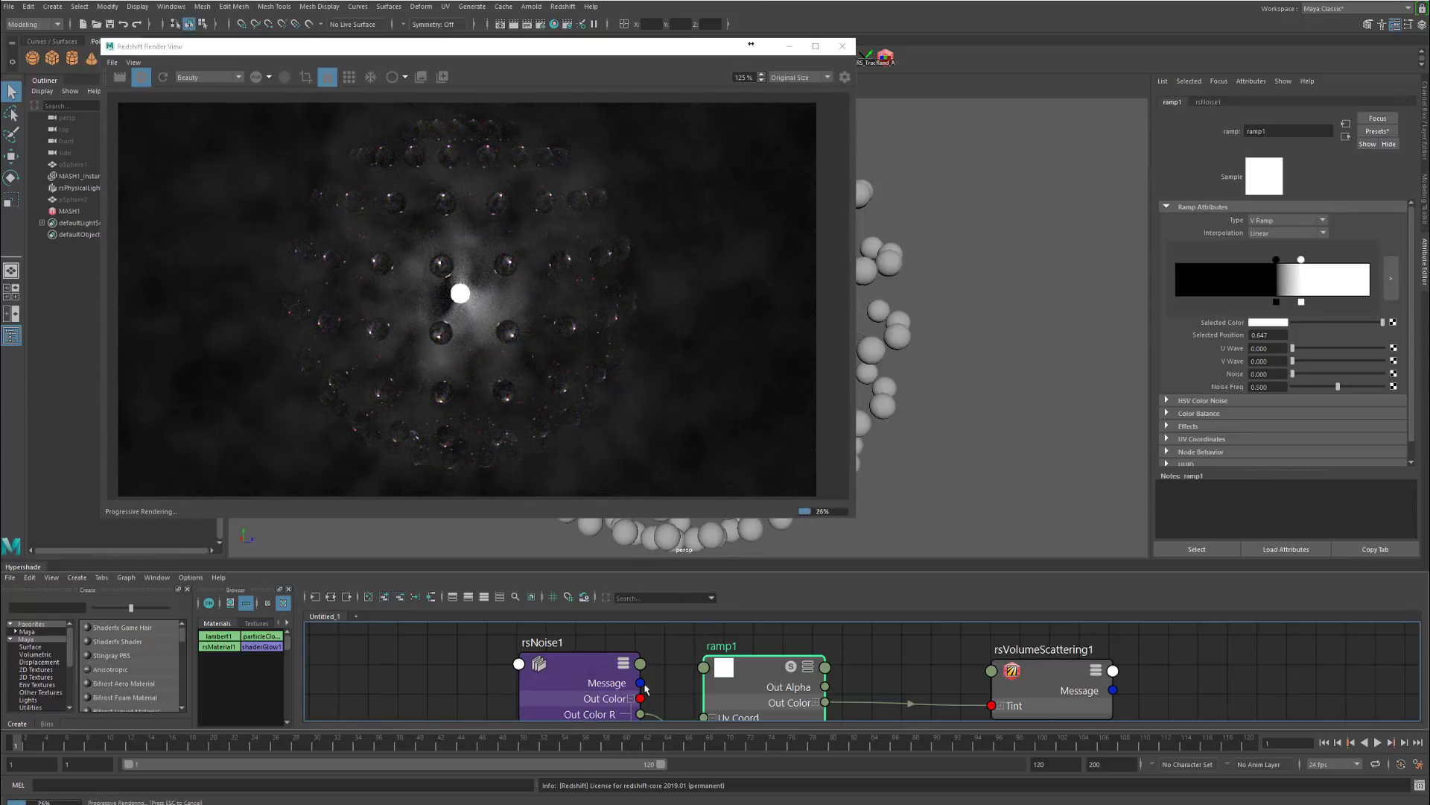
# Step: Raise rsNoise1's Distortion to about 3.261 and Frequency Scale to about 5.478
pyautogui.click(624, 697)
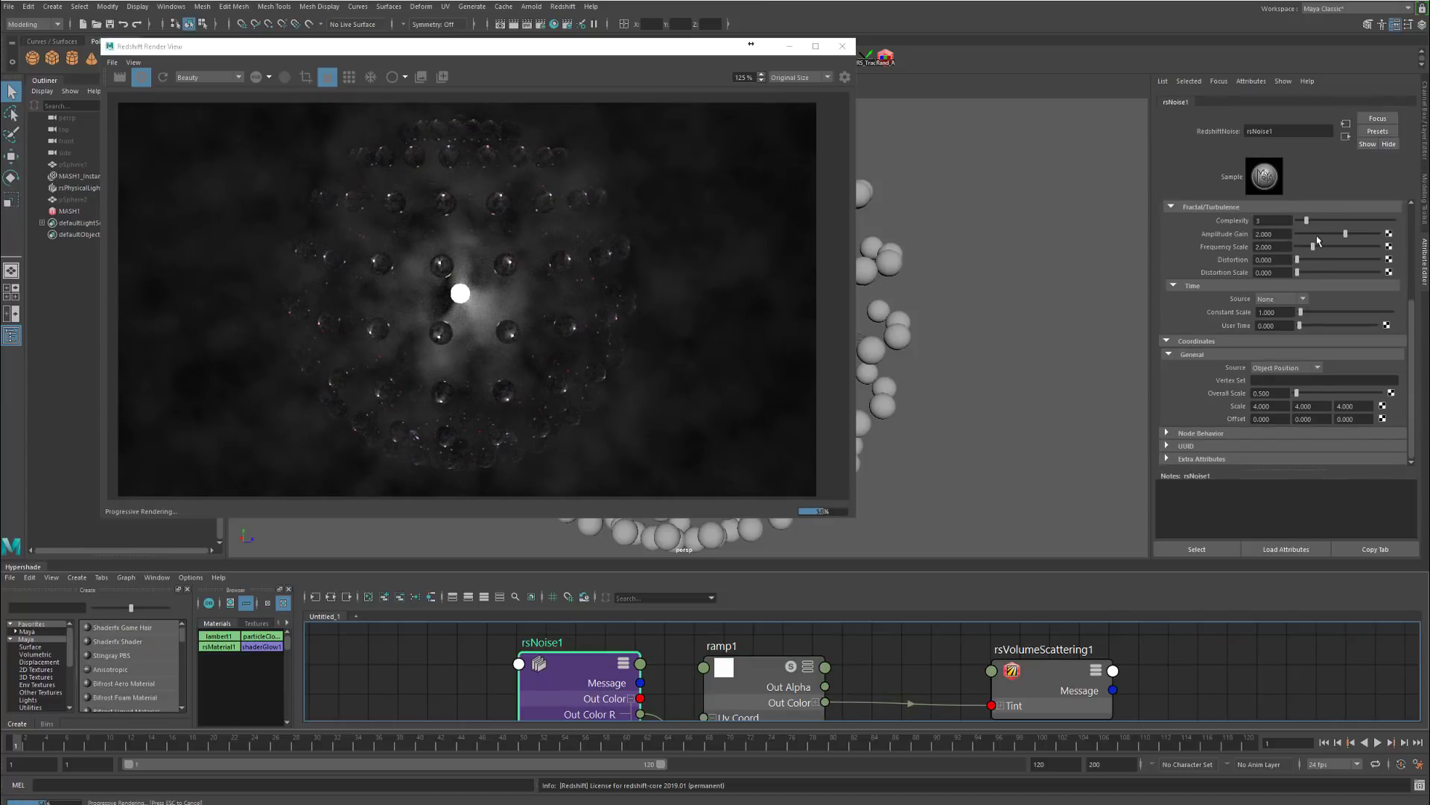
pyautogui.moveTo(1307, 266); pyautogui.dragTo(1323, 261)
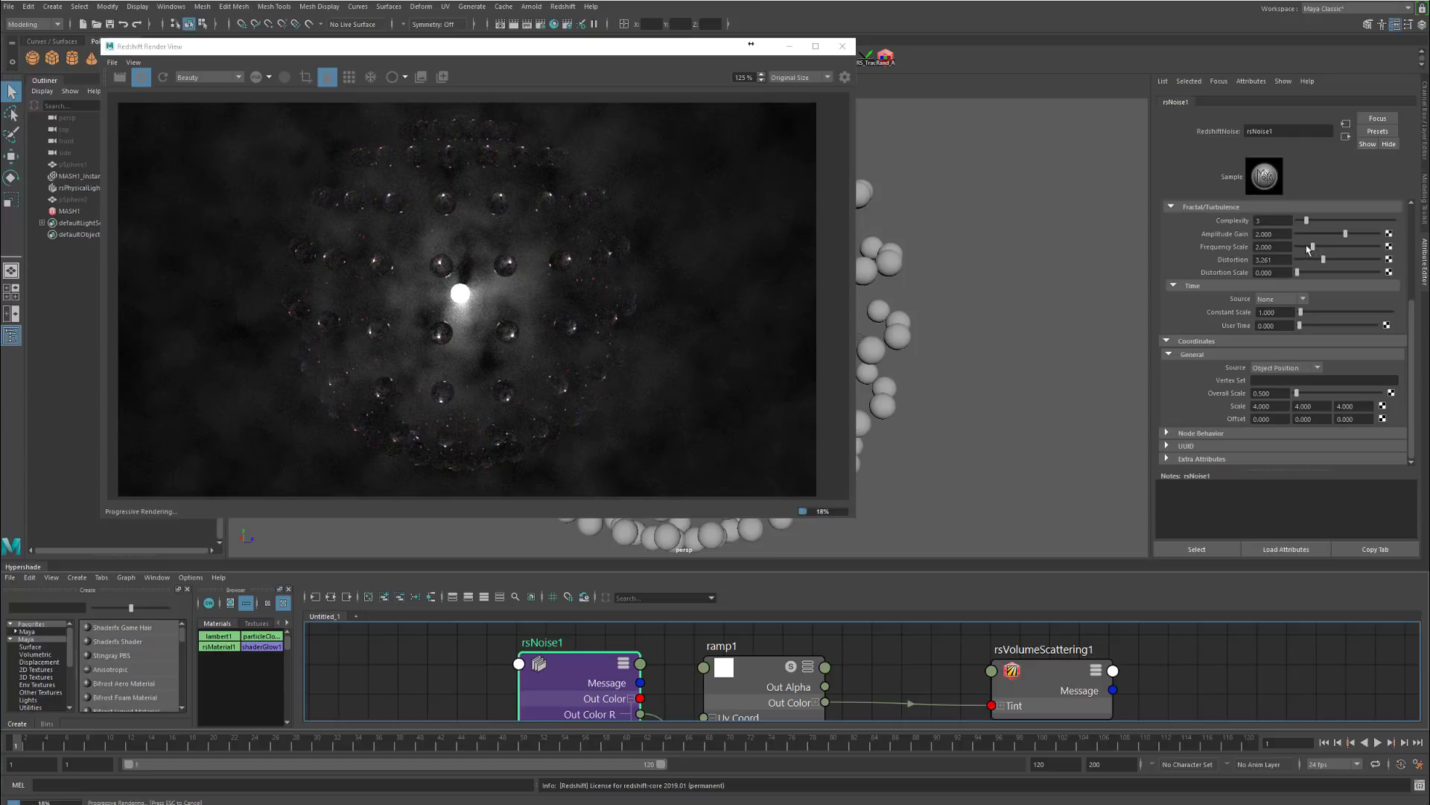
pyautogui.moveTo(1309, 249)
pyautogui.mouseDown()
pyautogui.moveTo(1347, 244)
pyautogui.moveTo(1327, 249)
pyautogui.mouseUp()
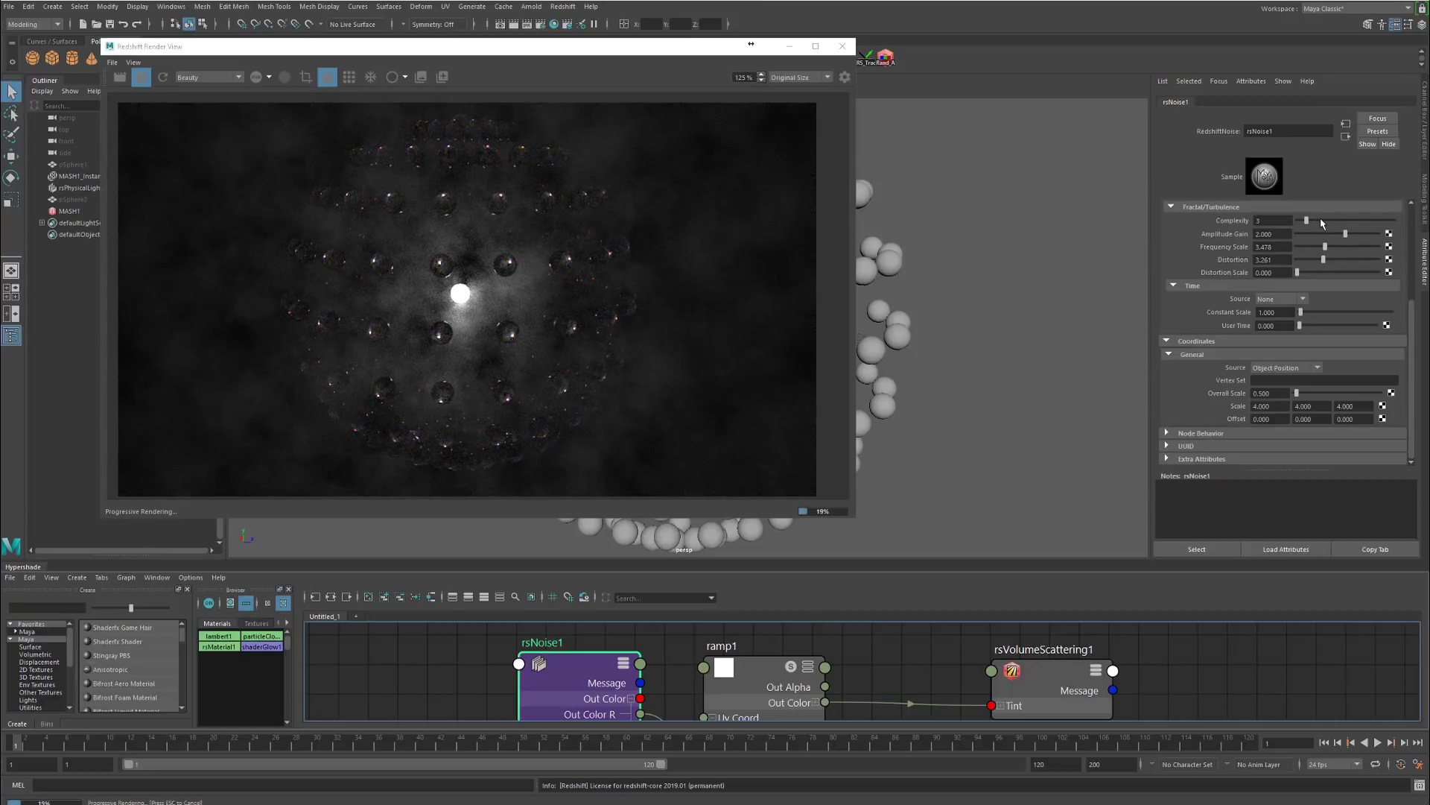
# Step: Set the noise Complexity to 9 and push the Amplitude Gain higher
pyautogui.moveTo(1322, 222)
pyautogui.mouseDown()
pyautogui.moveTo(1345, 224)
pyautogui.moveTo(1303, 224)
pyautogui.mouseUp()
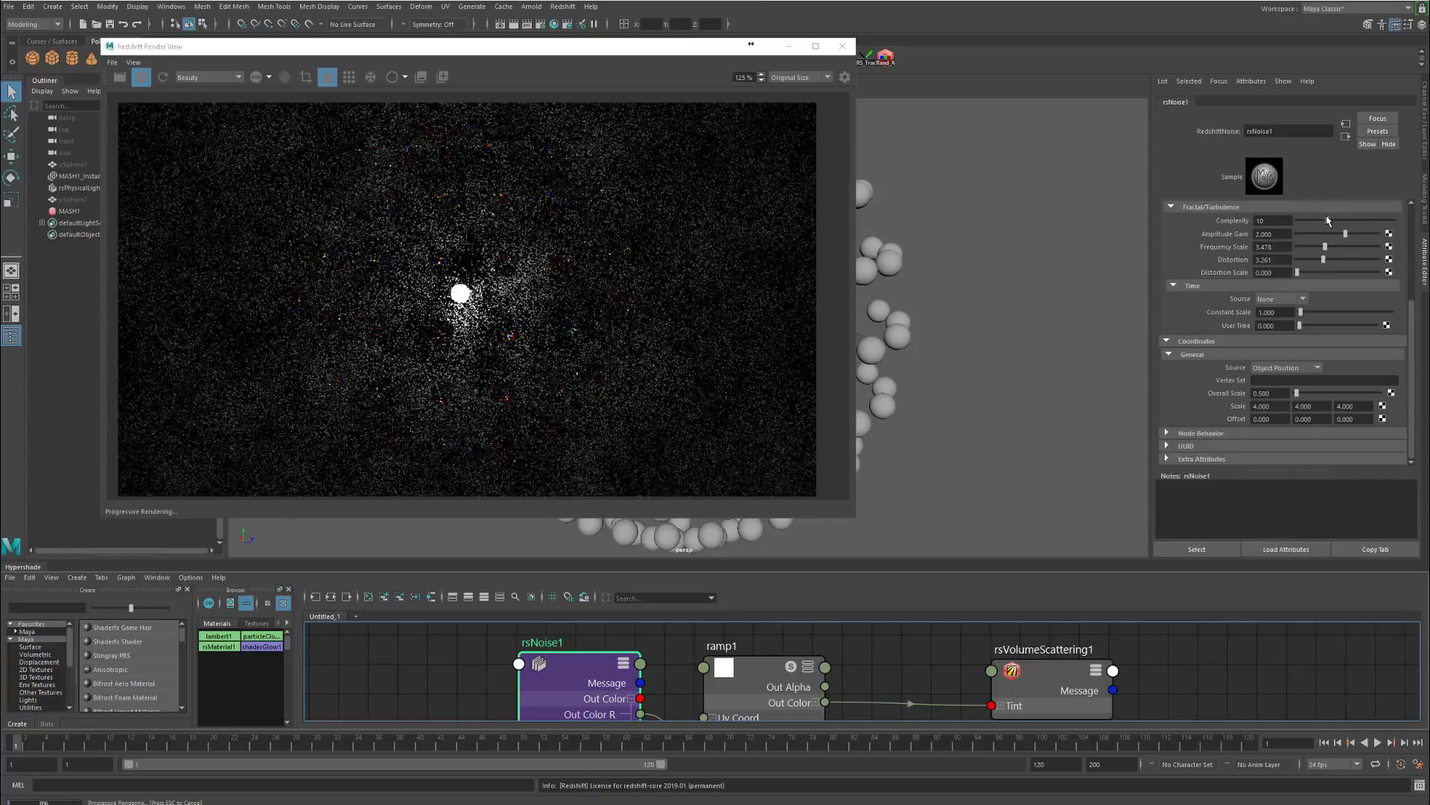
pyautogui.click(1331, 220)
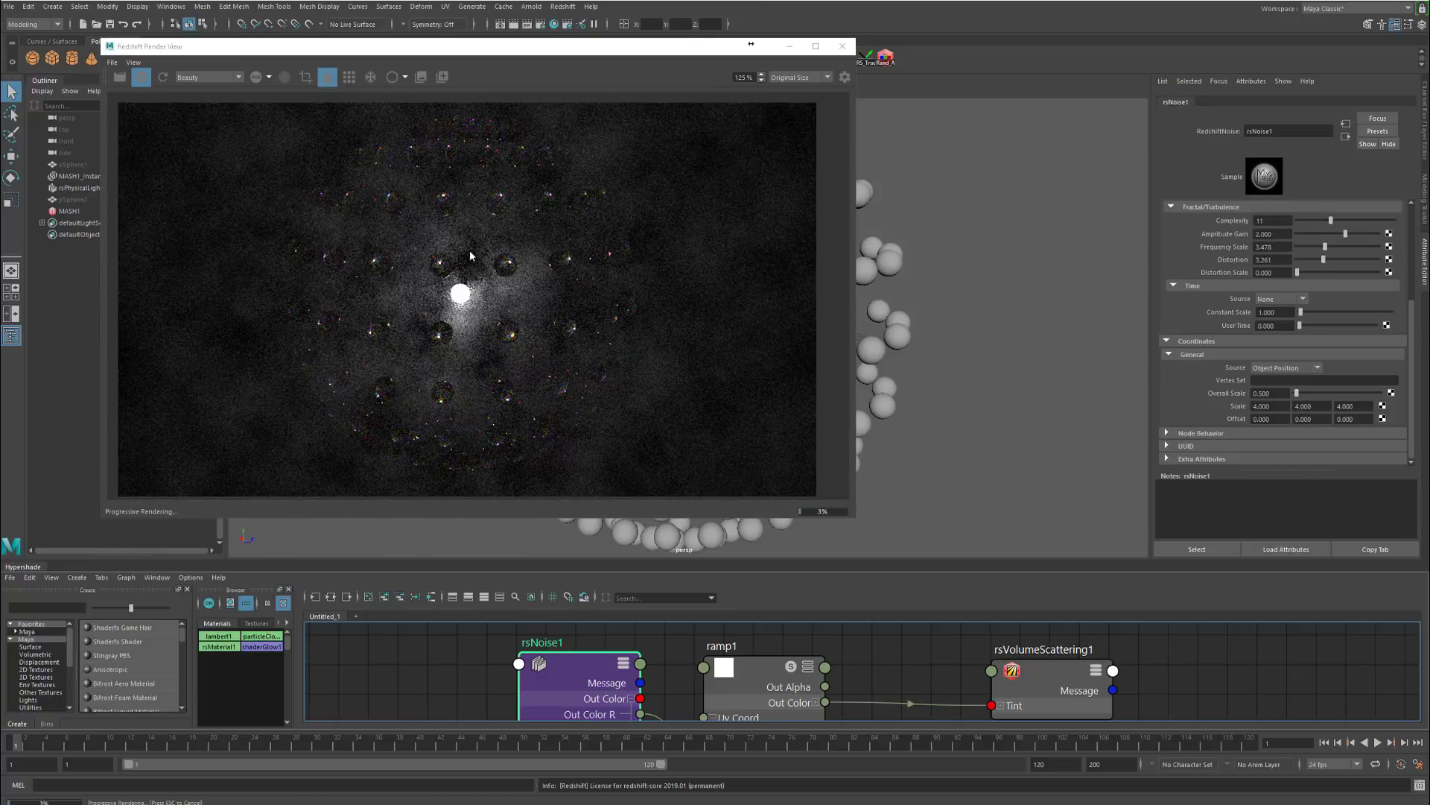
pyautogui.click(1324, 222)
pyautogui.moveTo(1345, 237)
pyautogui.mouseDown()
pyautogui.moveTo(1361, 236)
pyautogui.moveTo(1303, 239)
pyautogui.moveTo(1345, 236)
pyautogui.mouseUp()
# Step: Set rsNoise1's Amplitude Gain back to 2.000
pyautogui.write('2')
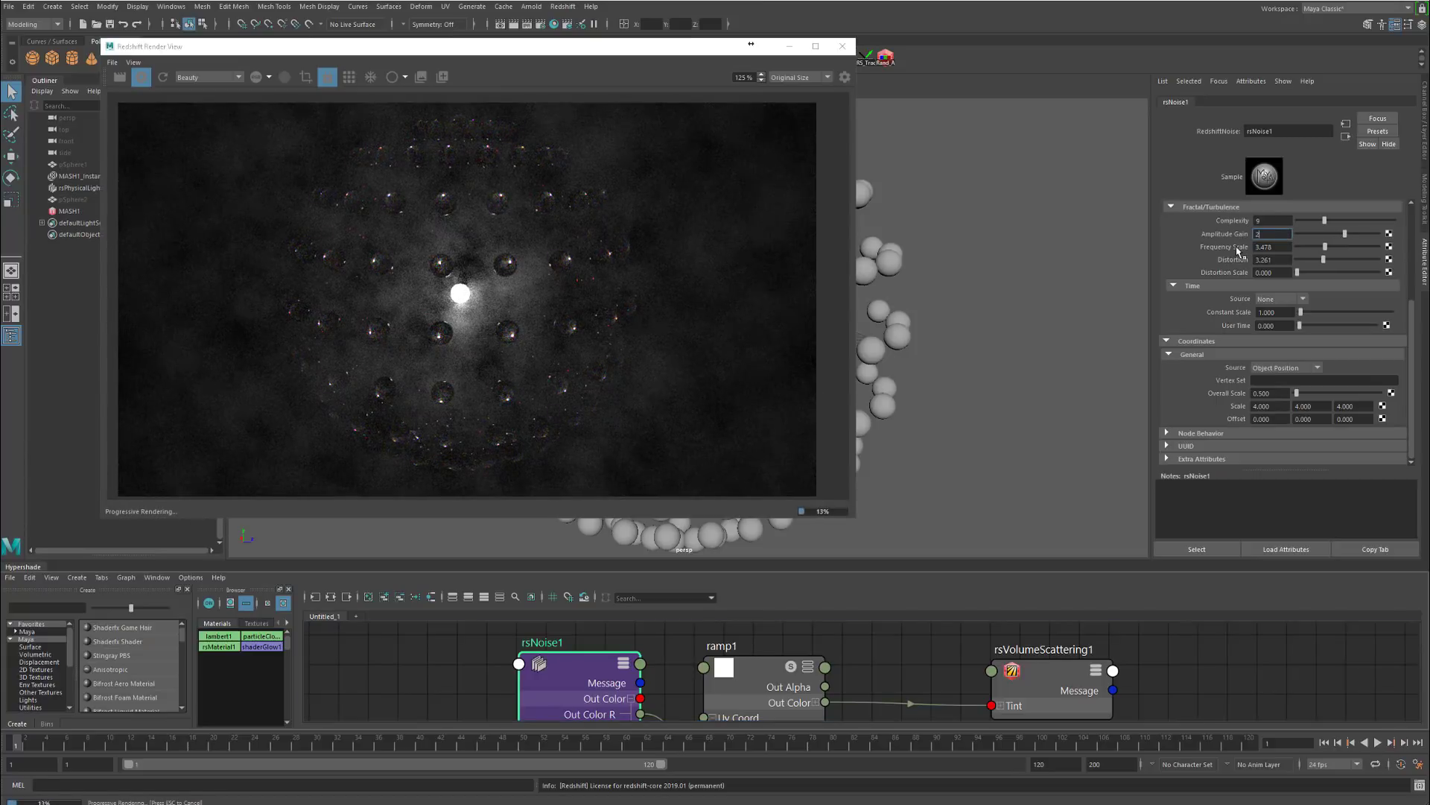
pyautogui.press('Return')
pyautogui.scroll(3, 1130, 333)
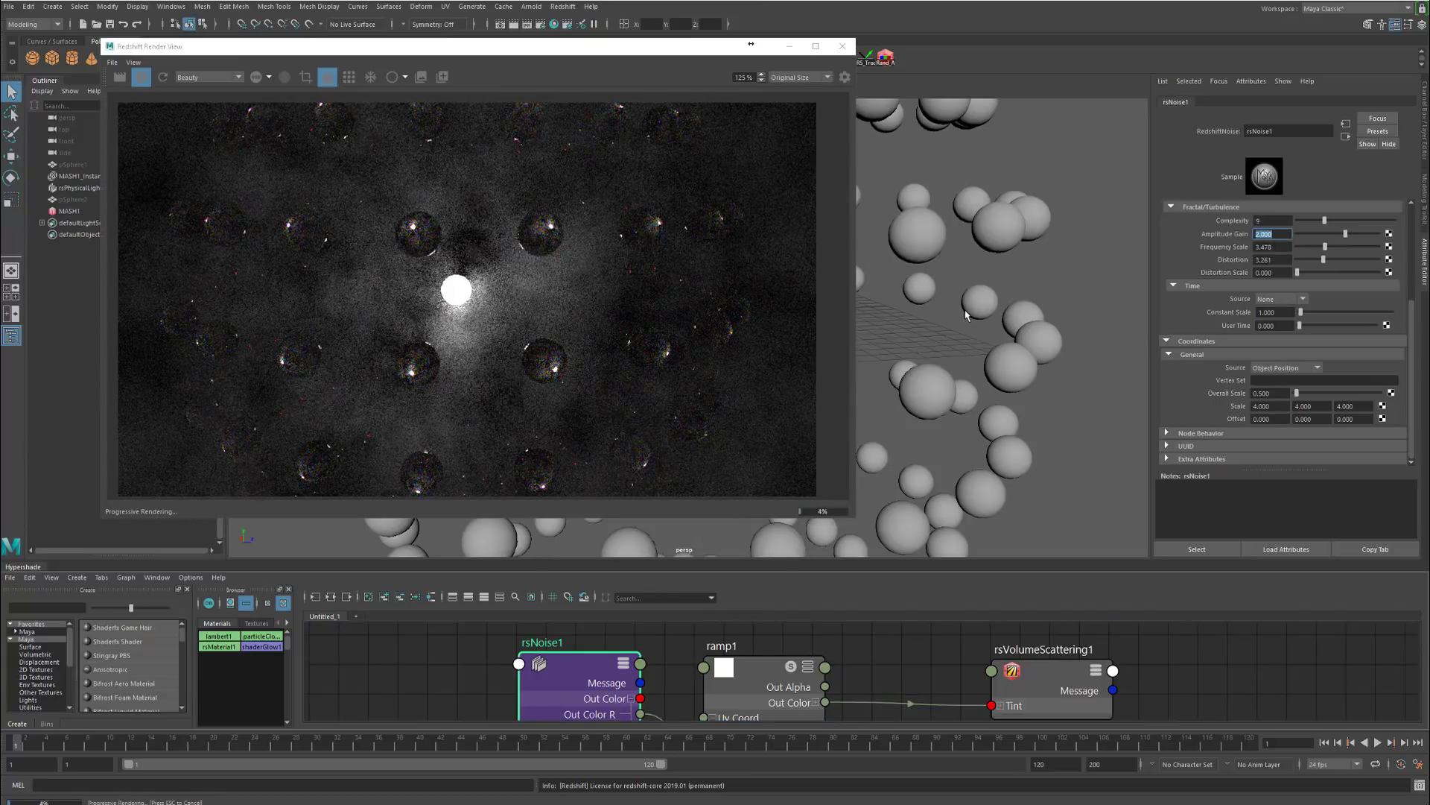
pyautogui.scroll(-3, 928, 302)
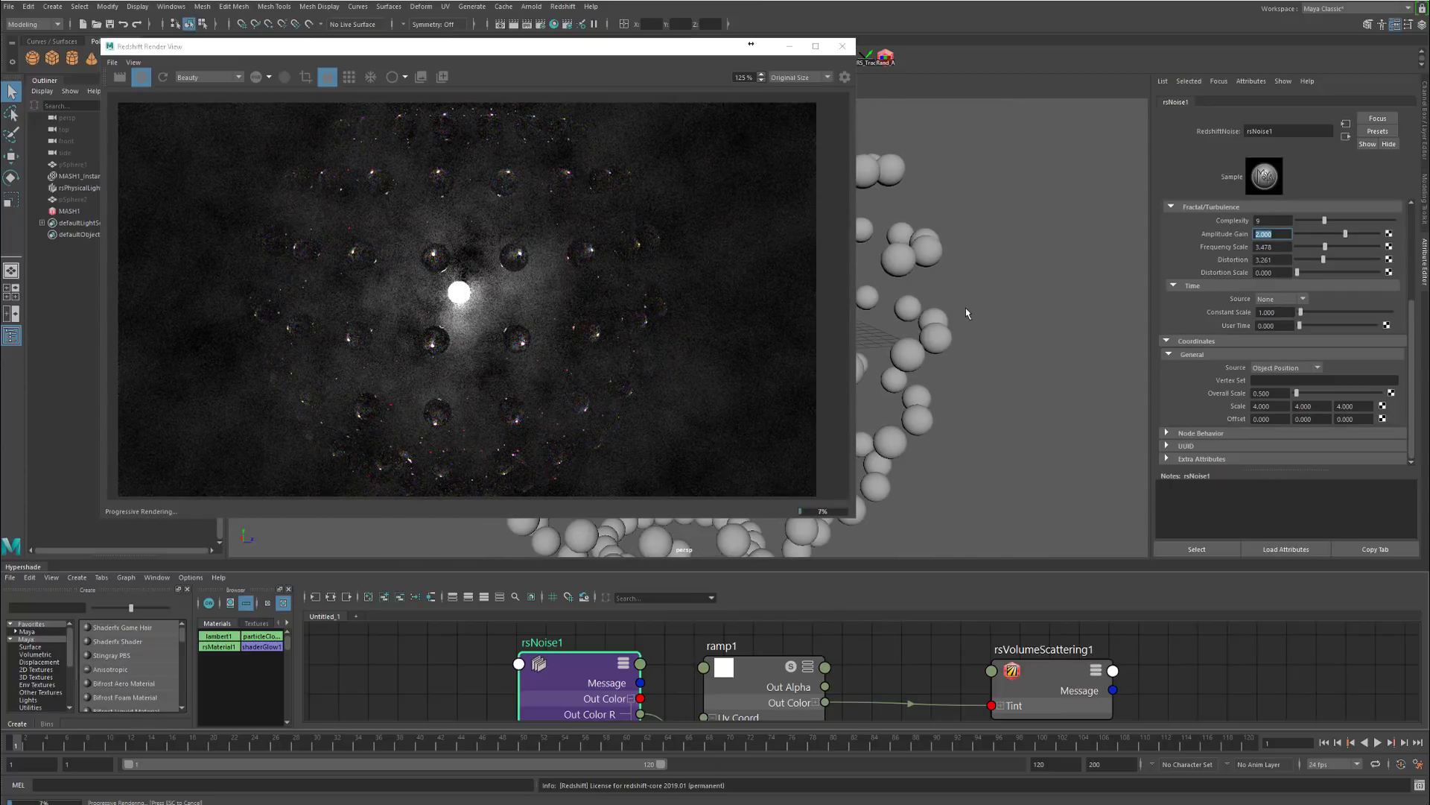
pyautogui.scroll(5, 1226, 277)
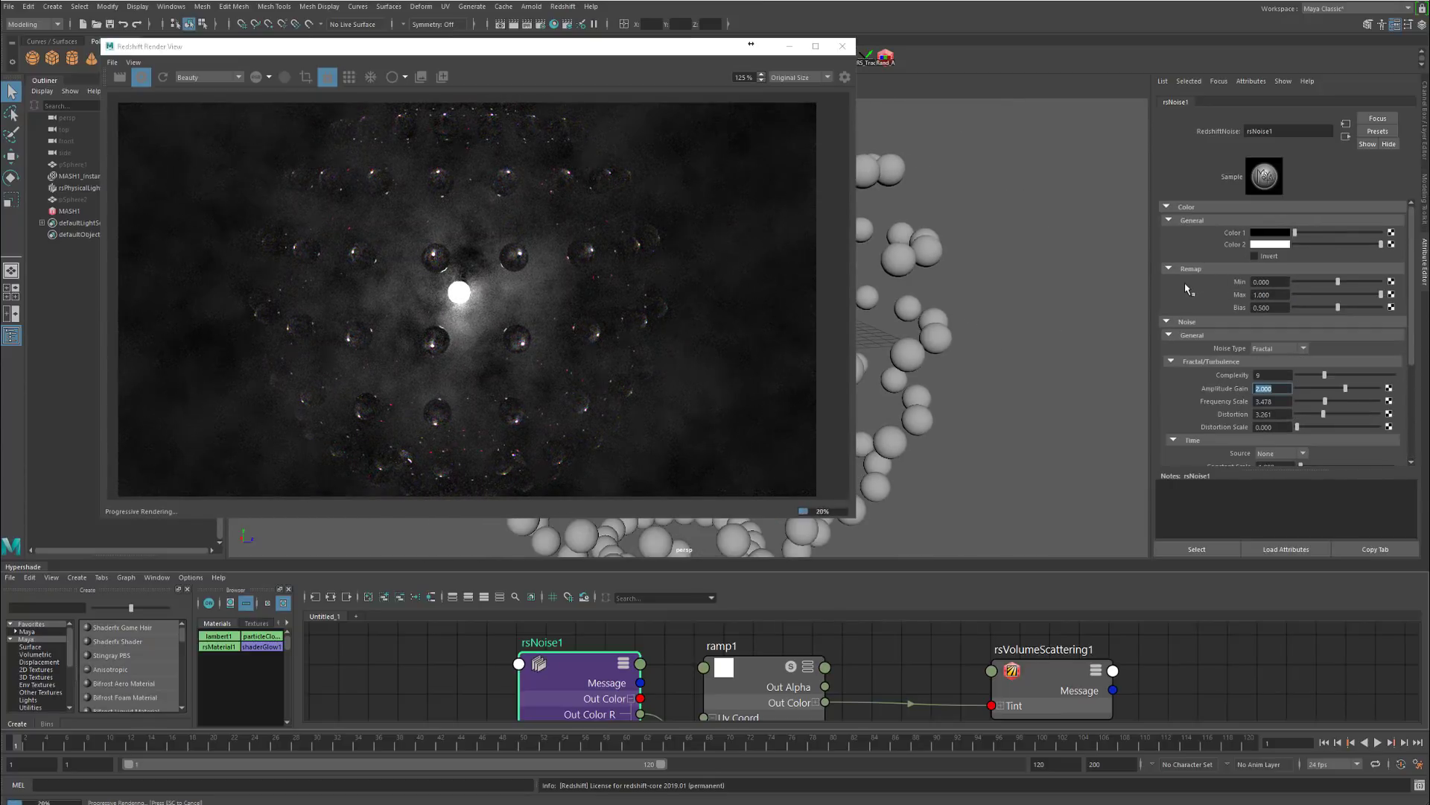
# Step: Try Remap Bias values of 0 and 1, then settle on a Bias of 0.5
pyautogui.click(1338, 308)
pyautogui.moveTo(1333, 309); pyautogui.dragTo(1315, 309)
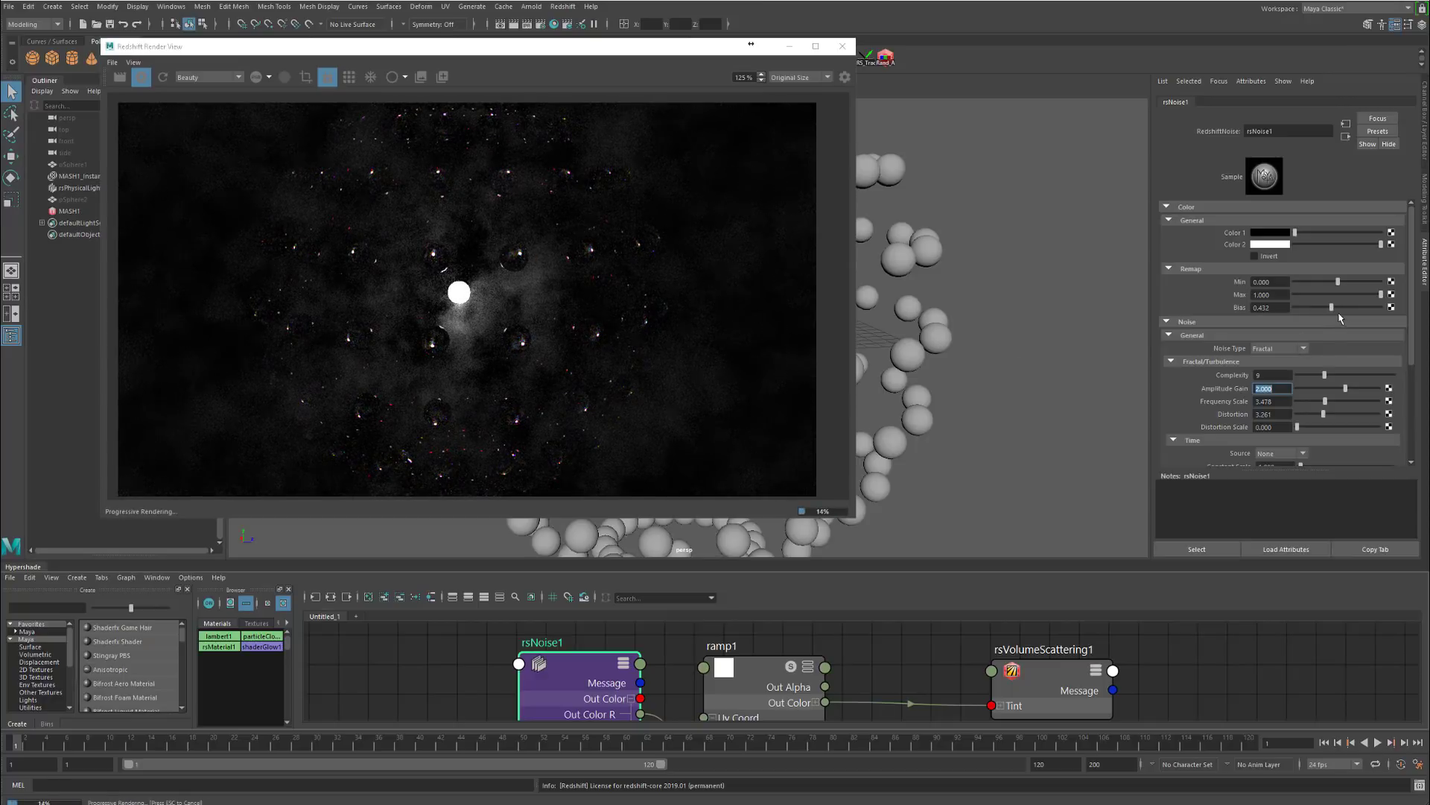
pyautogui.moveTo(1333, 312); pyautogui.dragTo(1343, 322)
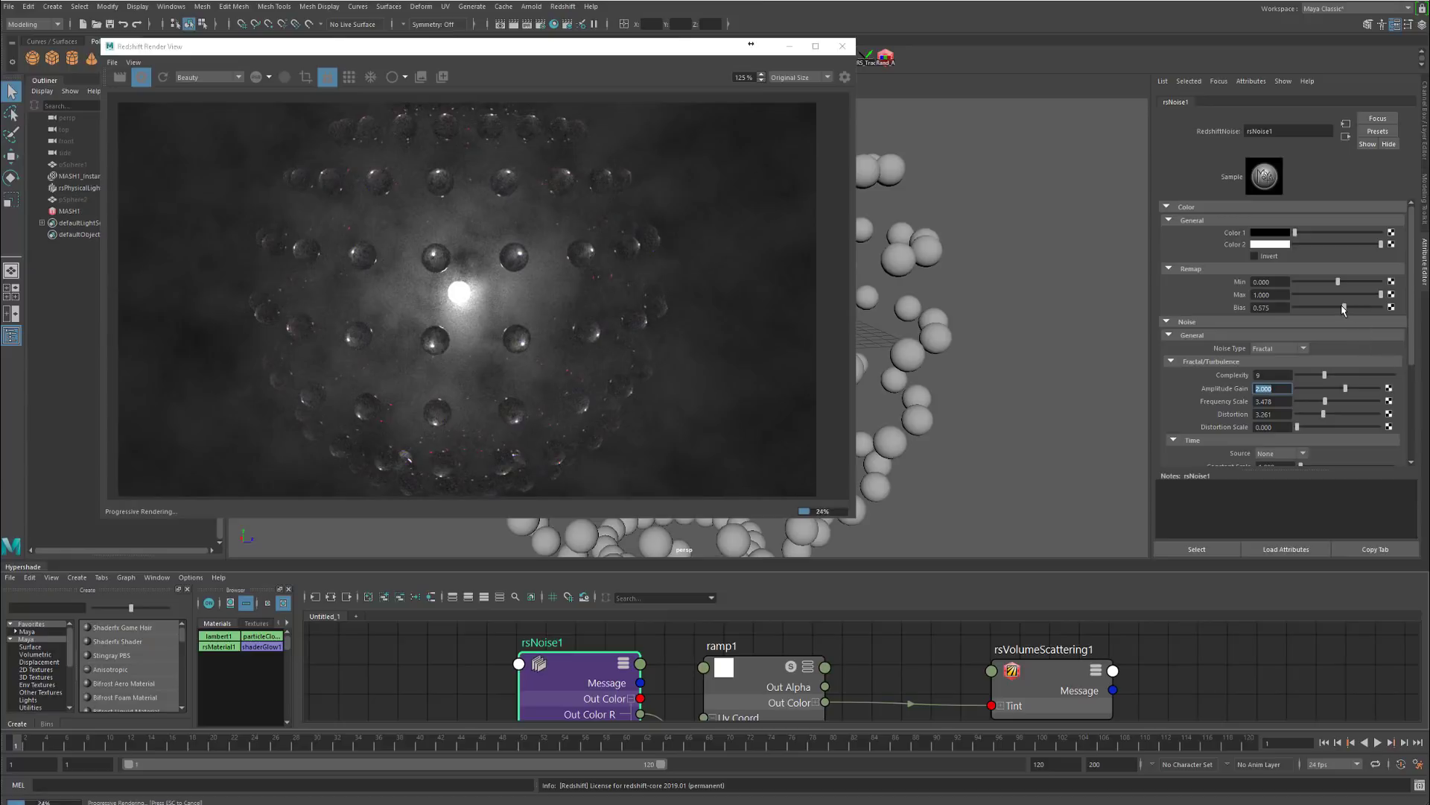
pyautogui.moveTo(1344, 310); pyautogui.dragTo(1340, 310)
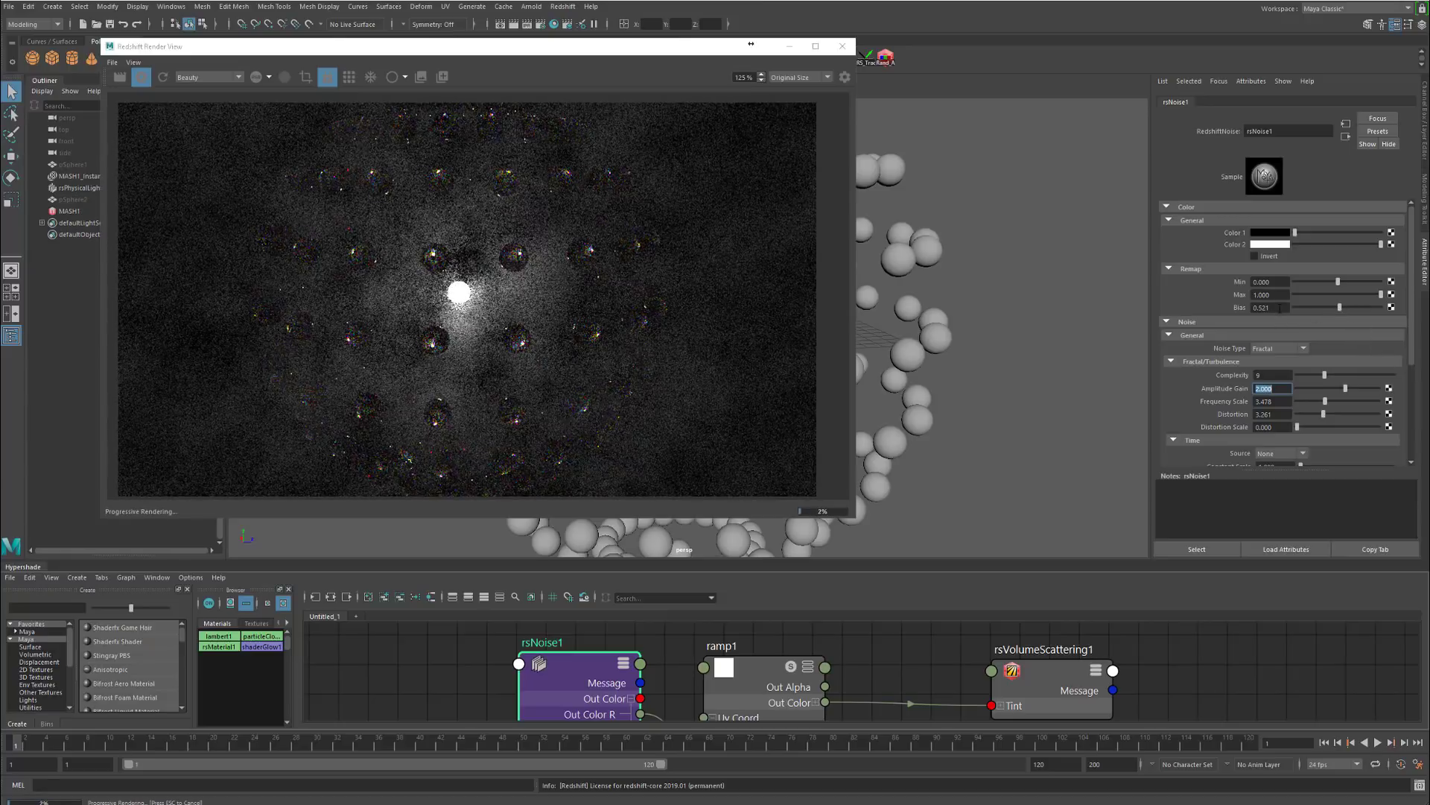
pyautogui.click(1280, 308)
pyautogui.write('0')
pyautogui.press('Return')
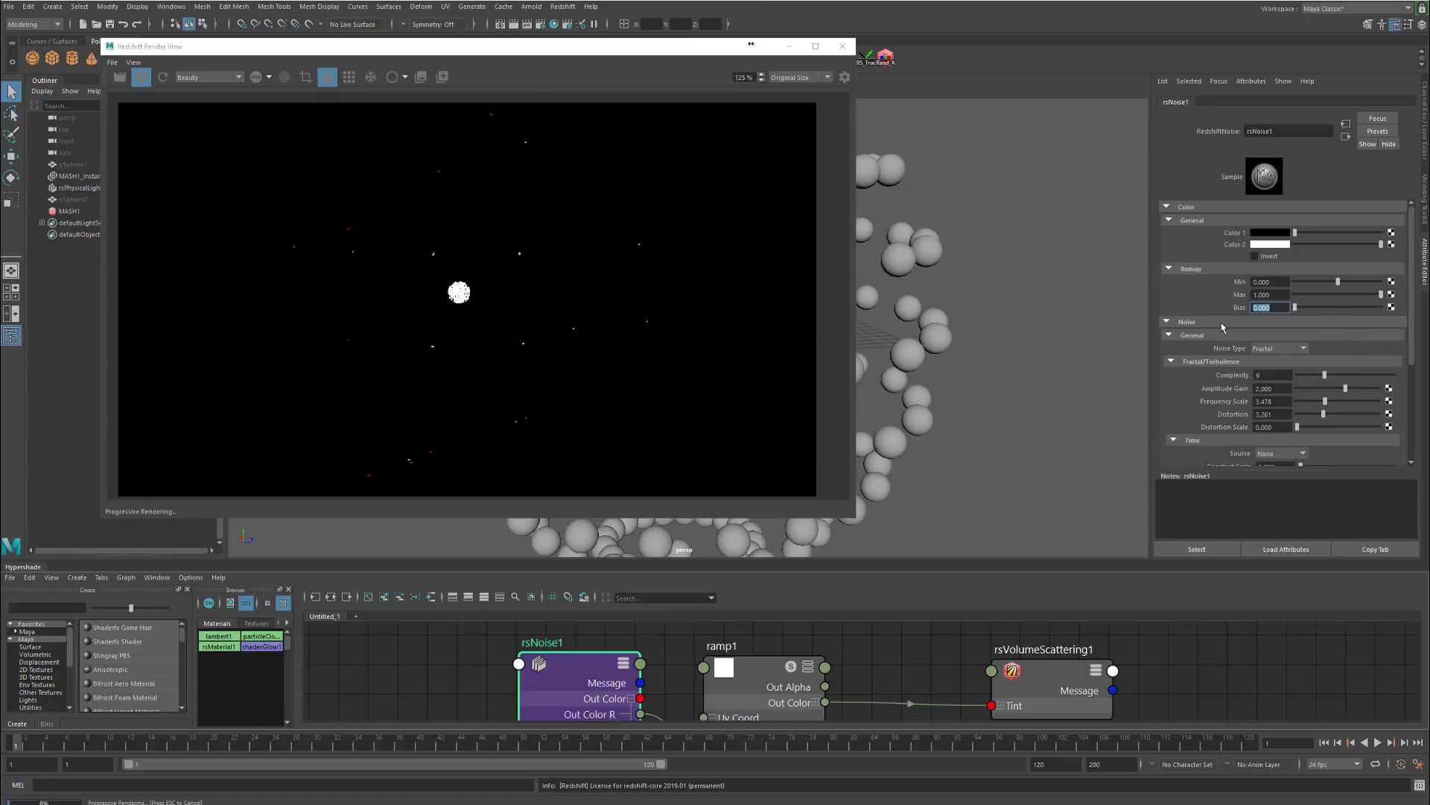
pyautogui.write('1')
pyautogui.press('Return')
pyautogui.write('.5')
pyautogui.press('Return')
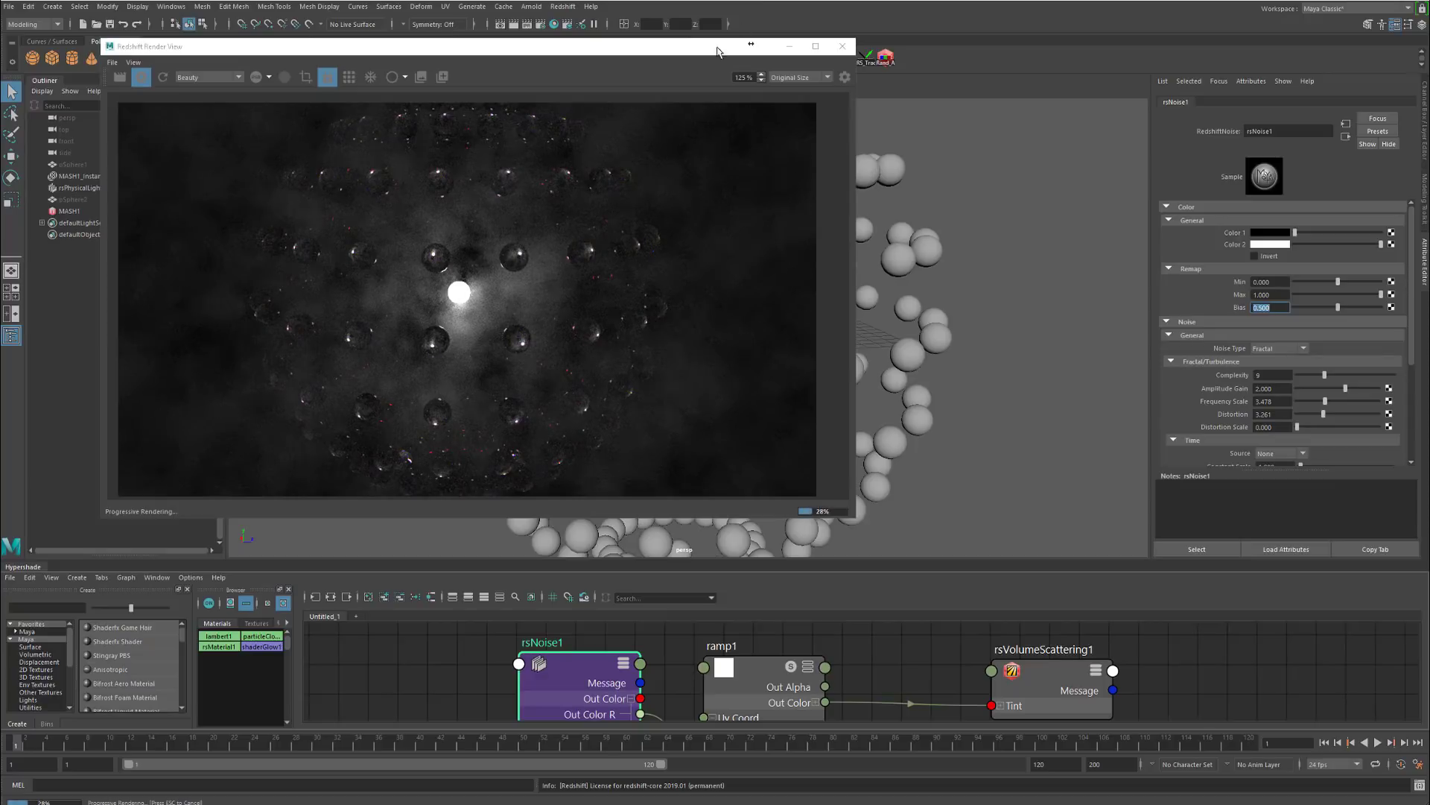
# Step: Select rsPhysicalLight1 and raise its volume Contribution Scale from 0.133 to 0.272
pyautogui.moveTo(634, 53); pyautogui.dragTo(1134, 169)
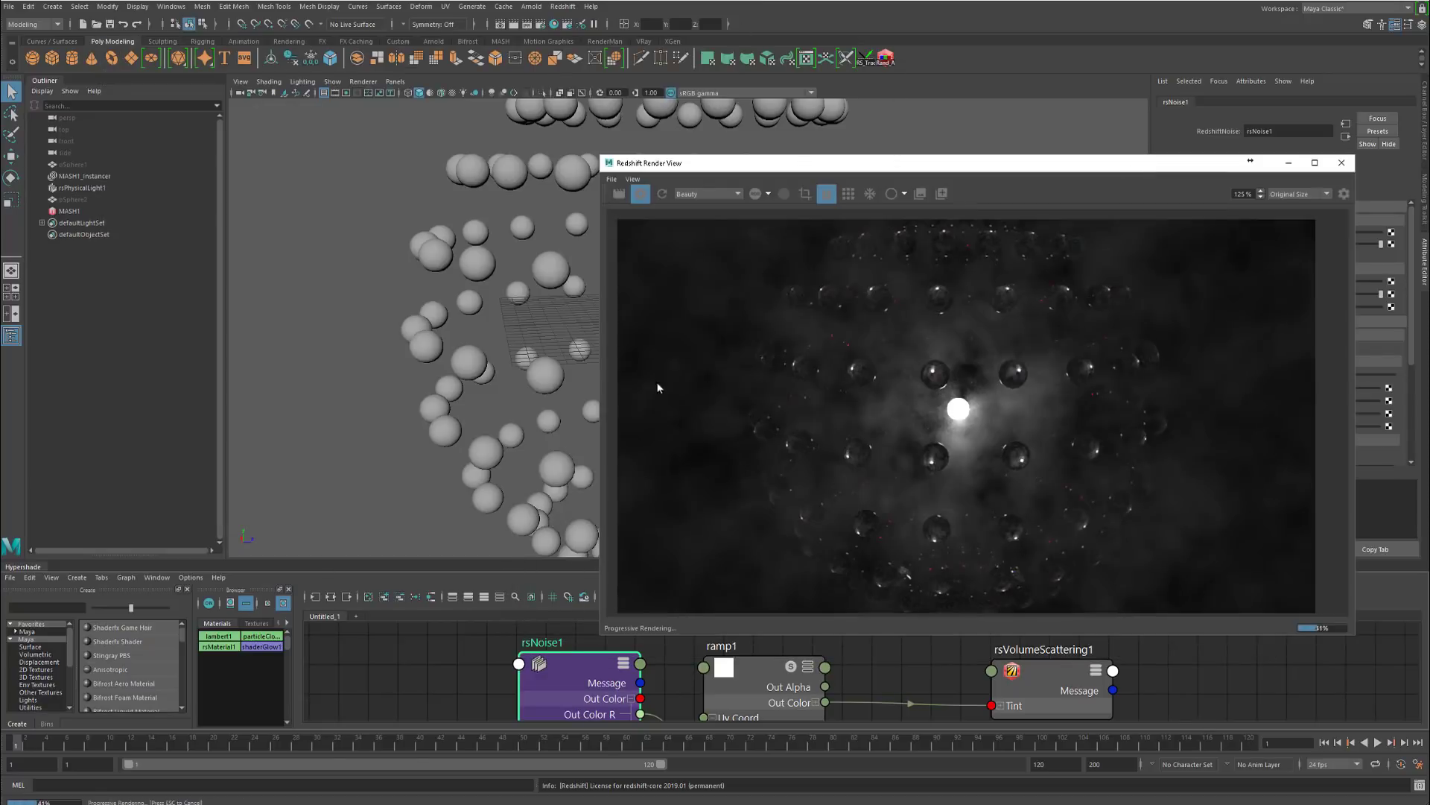
pyautogui.moveTo(812, 169); pyautogui.dragTo(216, 122)
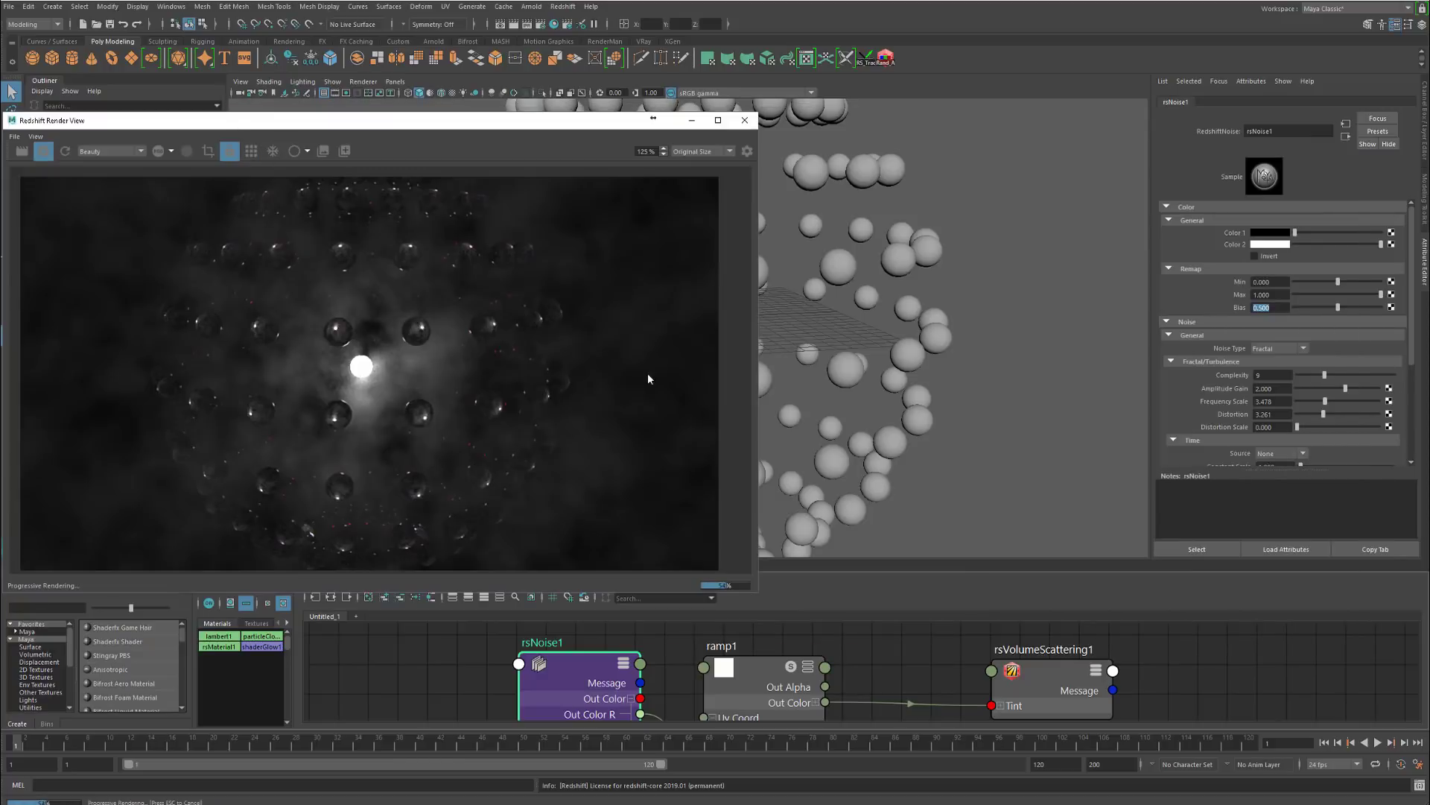
pyautogui.moveTo(416, 131); pyautogui.dragTo(281, 133)
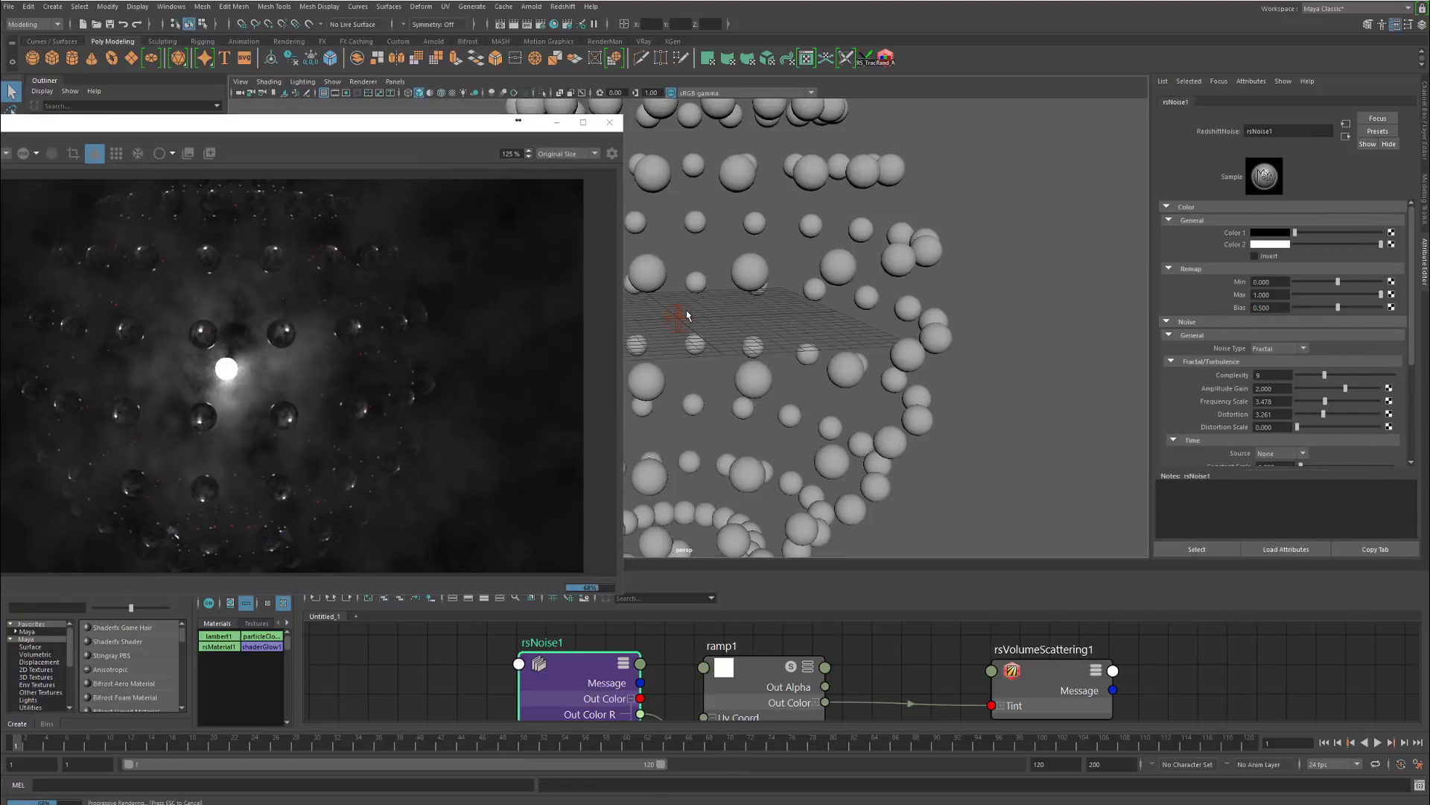
pyautogui.click(686, 310)
pyautogui.moveTo(395, 127); pyautogui.dragTo(662, 116)
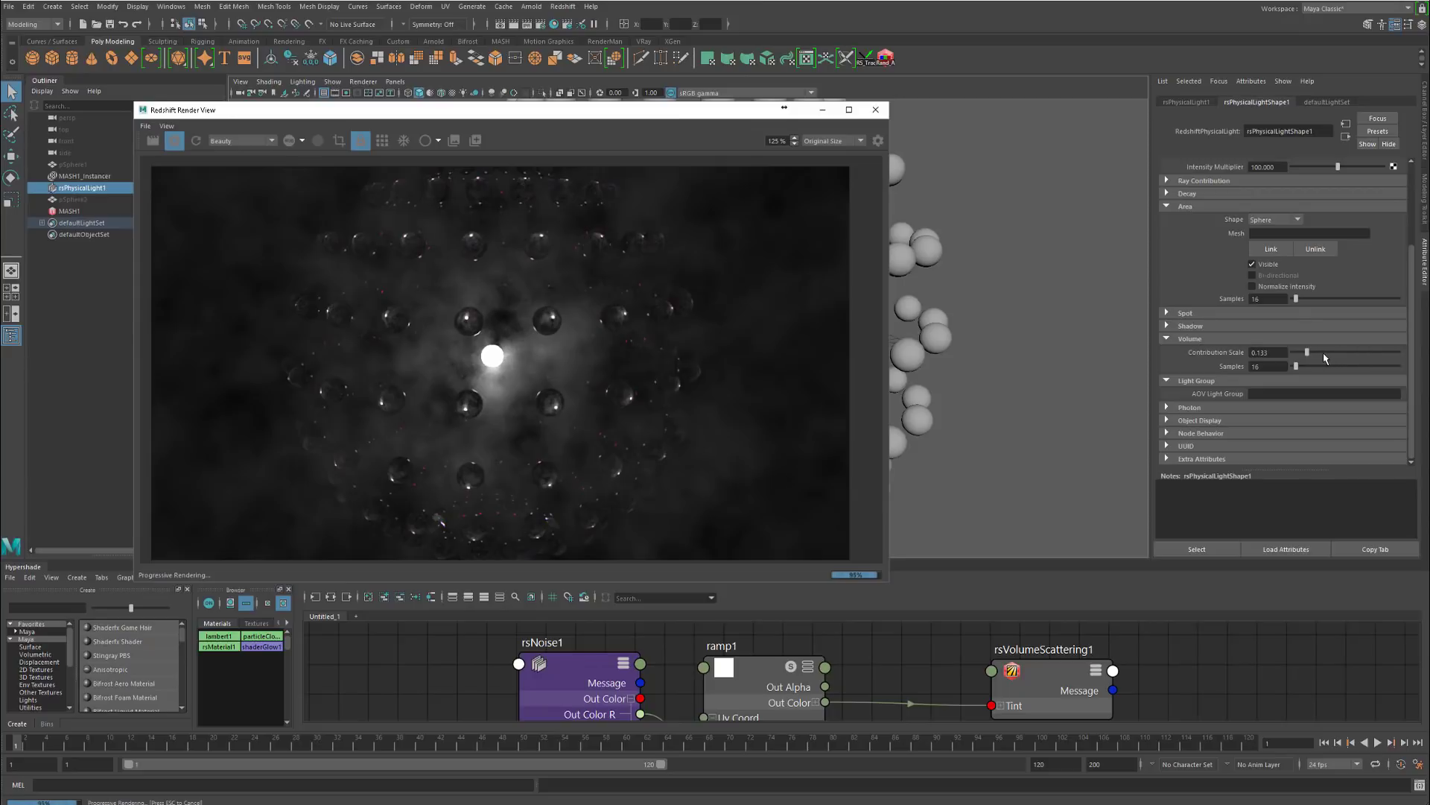
pyautogui.moveTo(1323, 351); pyautogui.dragTo(1324, 361)
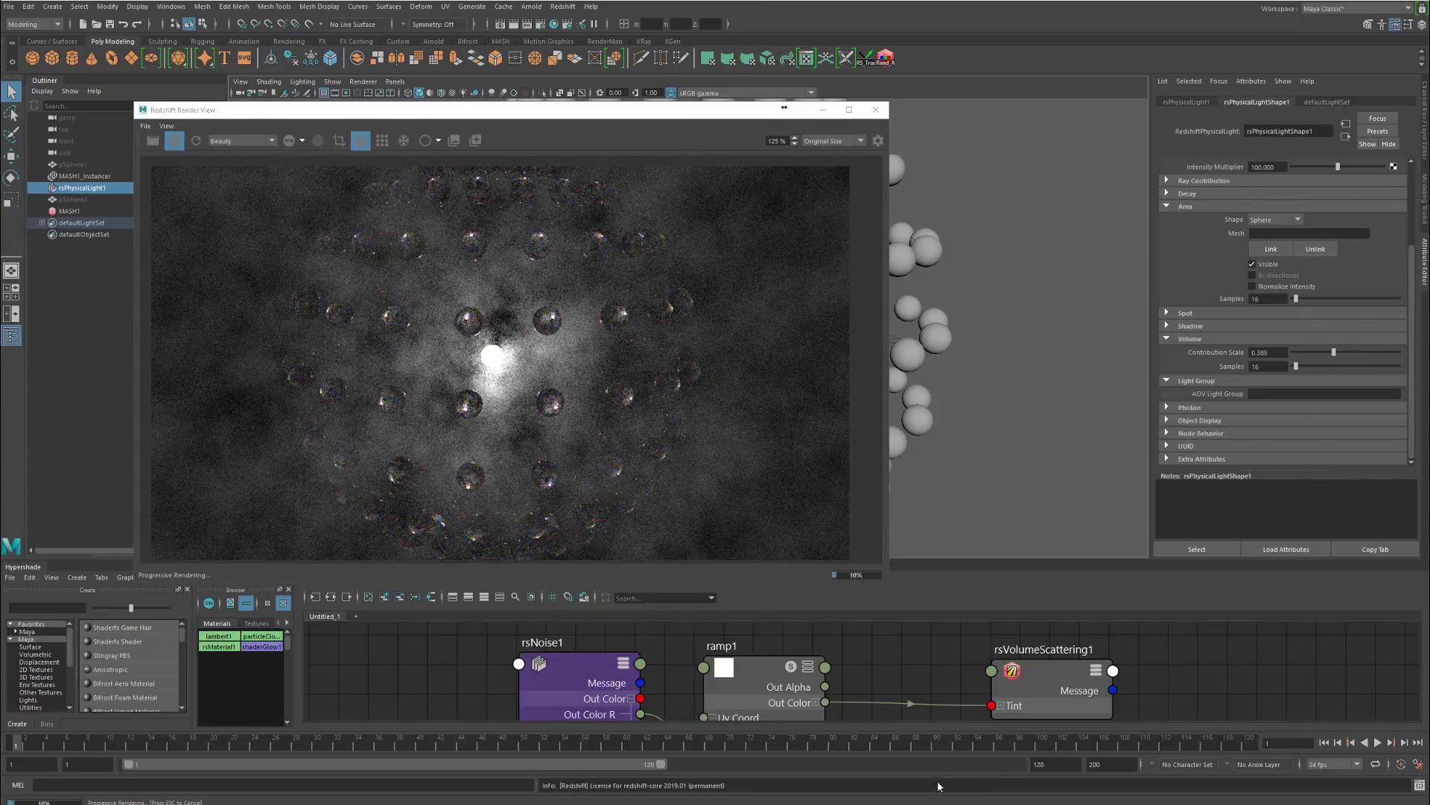
pyautogui.moveTo(1325, 362); pyautogui.dragTo(1315, 362)
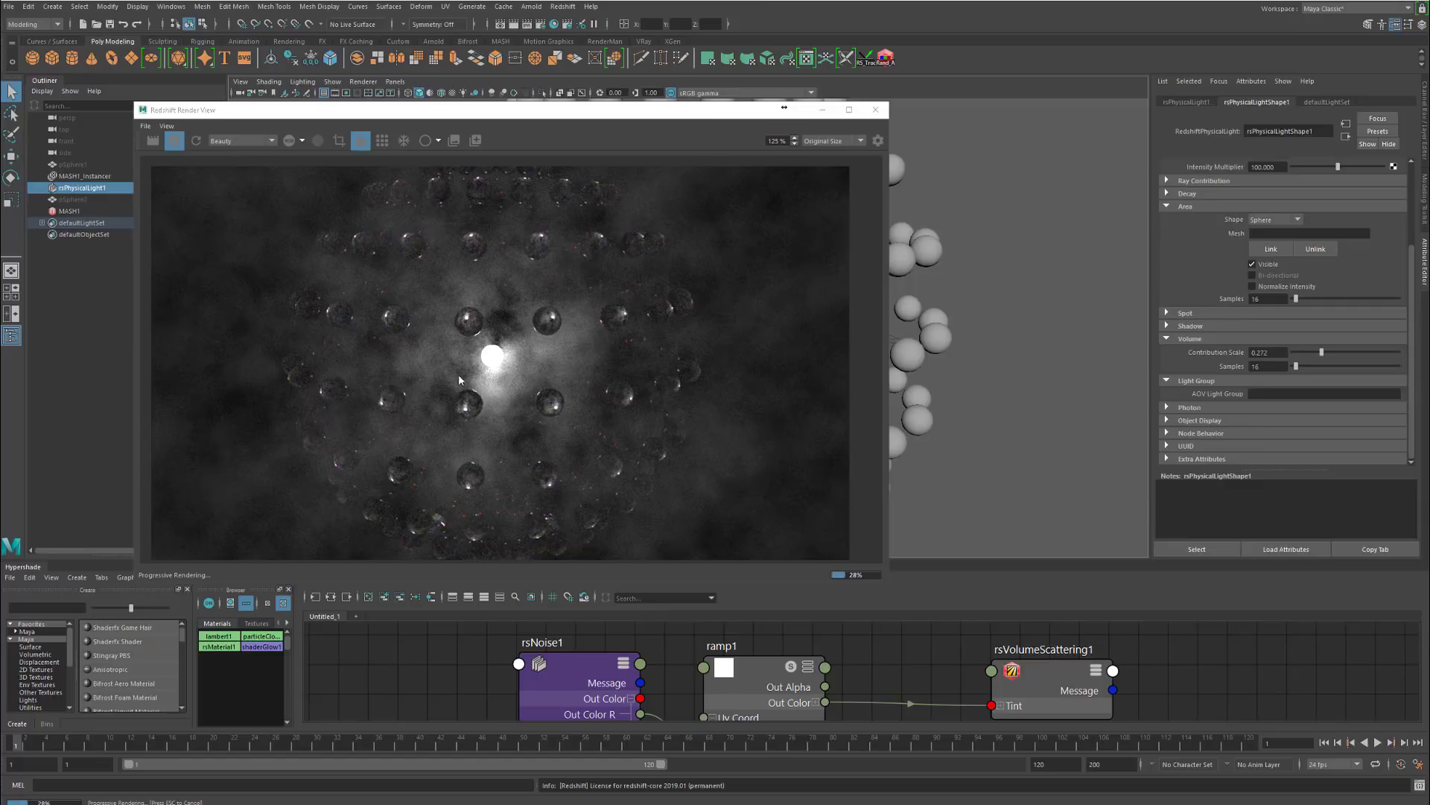
# Step: Set rsNoise1's Time Source to Constant
pyautogui.click(564, 684)
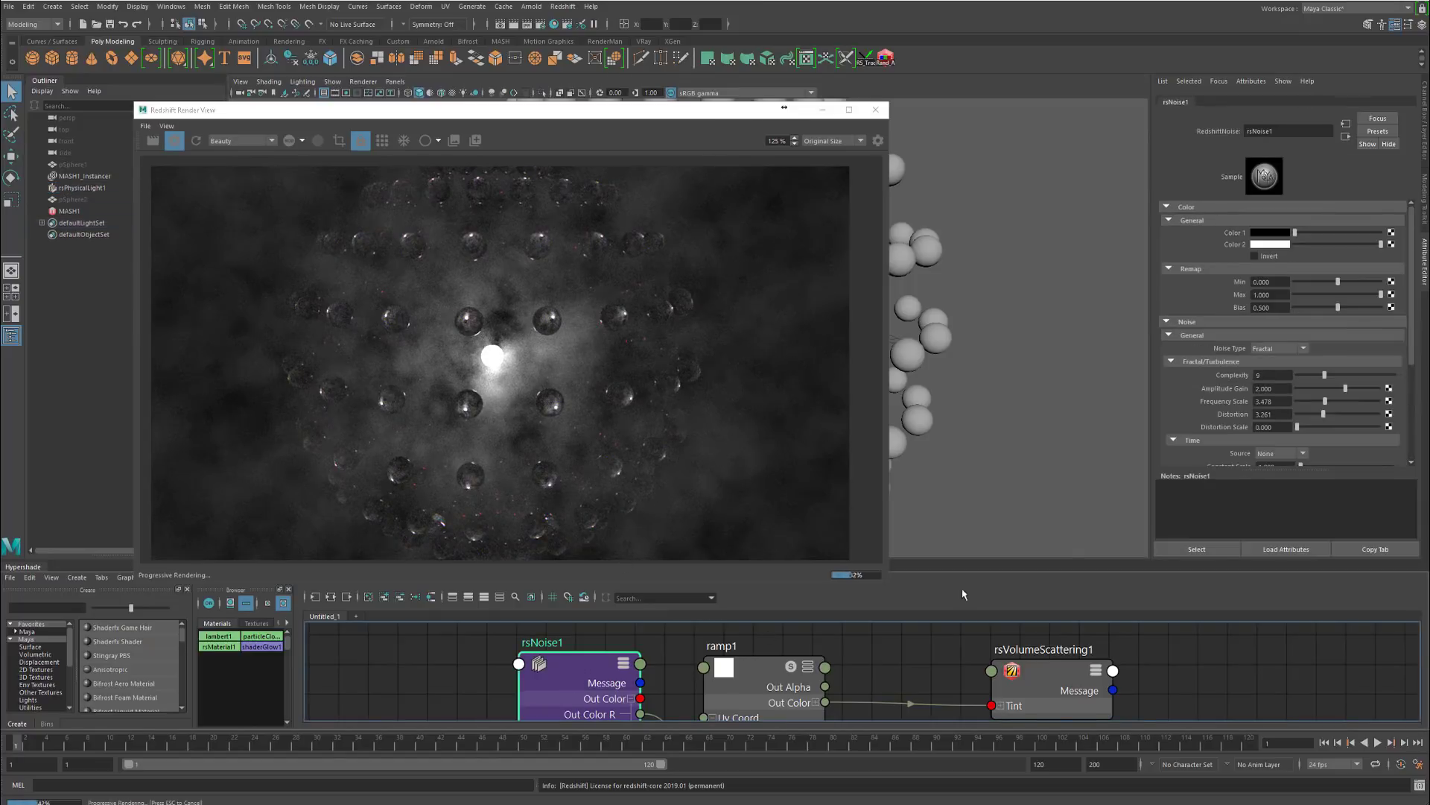
pyautogui.scroll(-3, 1239, 356)
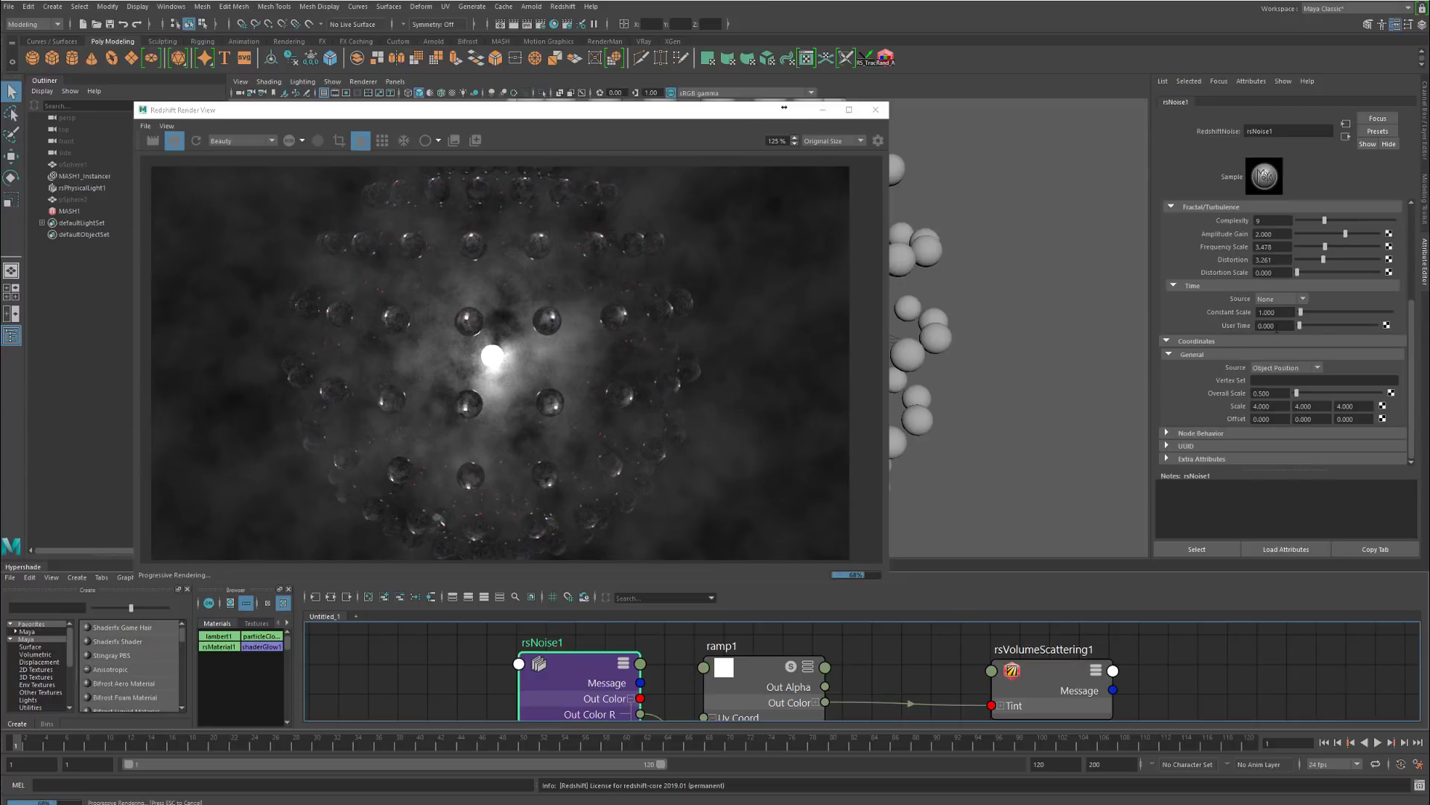
pyautogui.click(1302, 301)
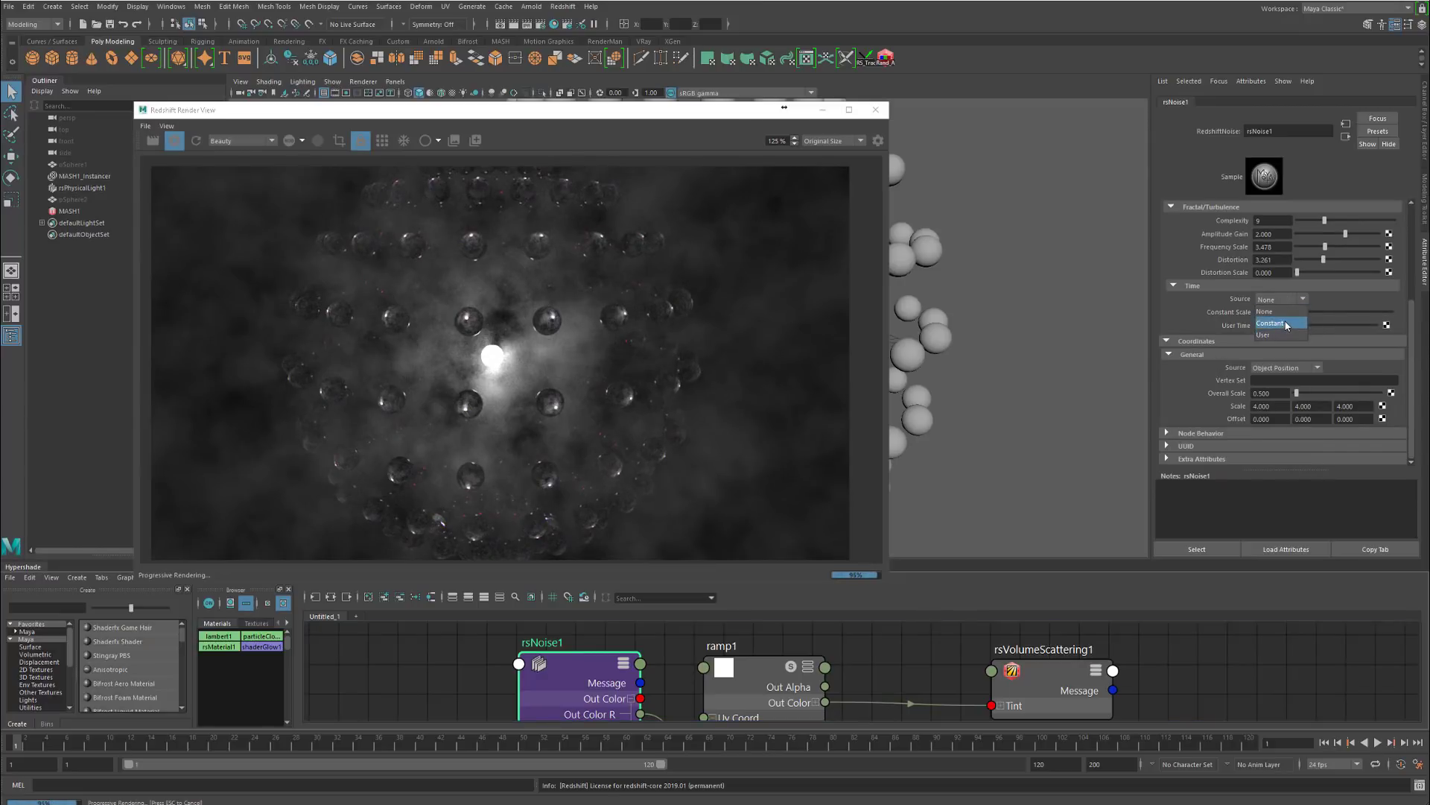
pyautogui.click(1273, 327)
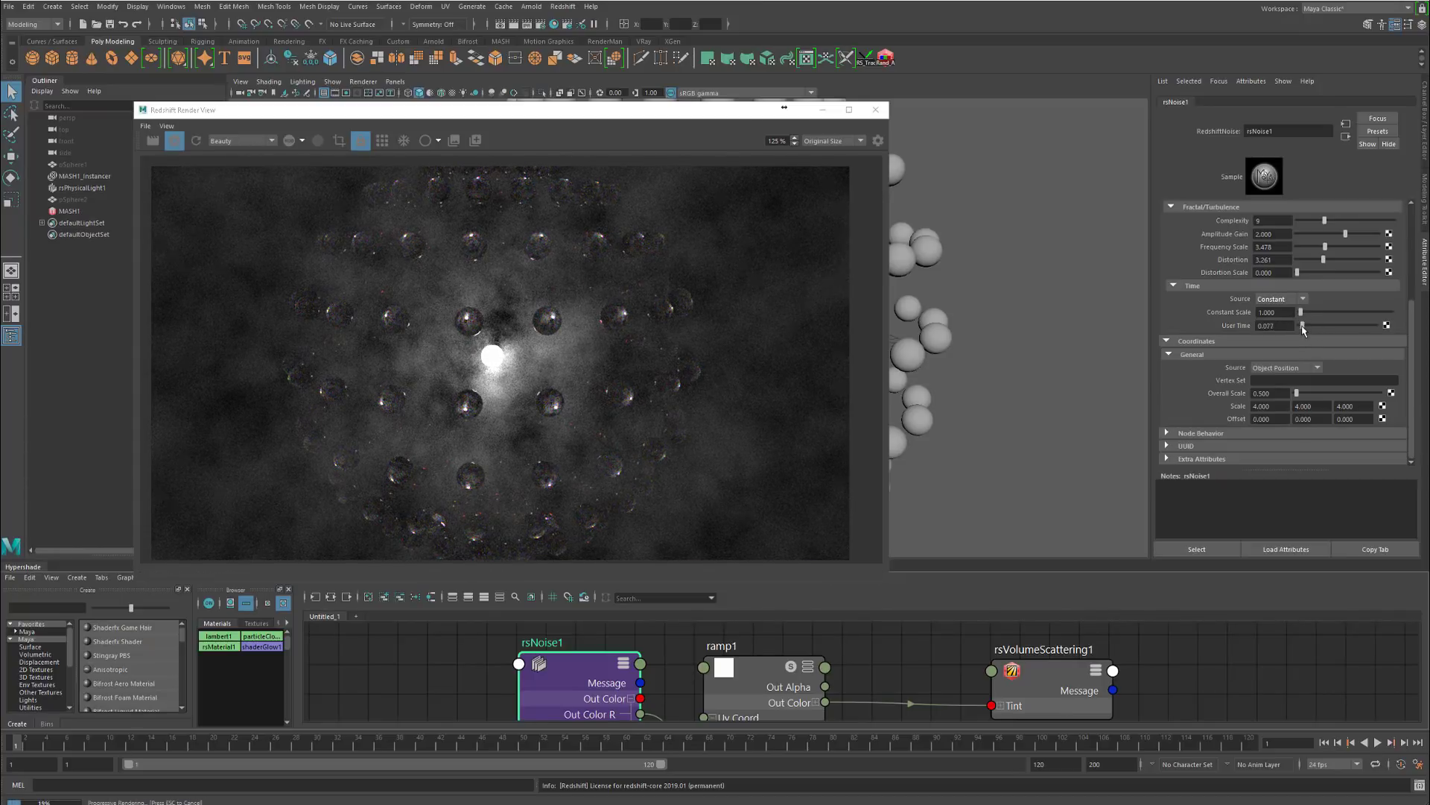
# Step: Preview User Time values 0.385, 1.308, 0.046 and 0.908, then reset it to 0.000
pyautogui.moveTo(1301, 326); pyautogui.dragTo(1337, 333)
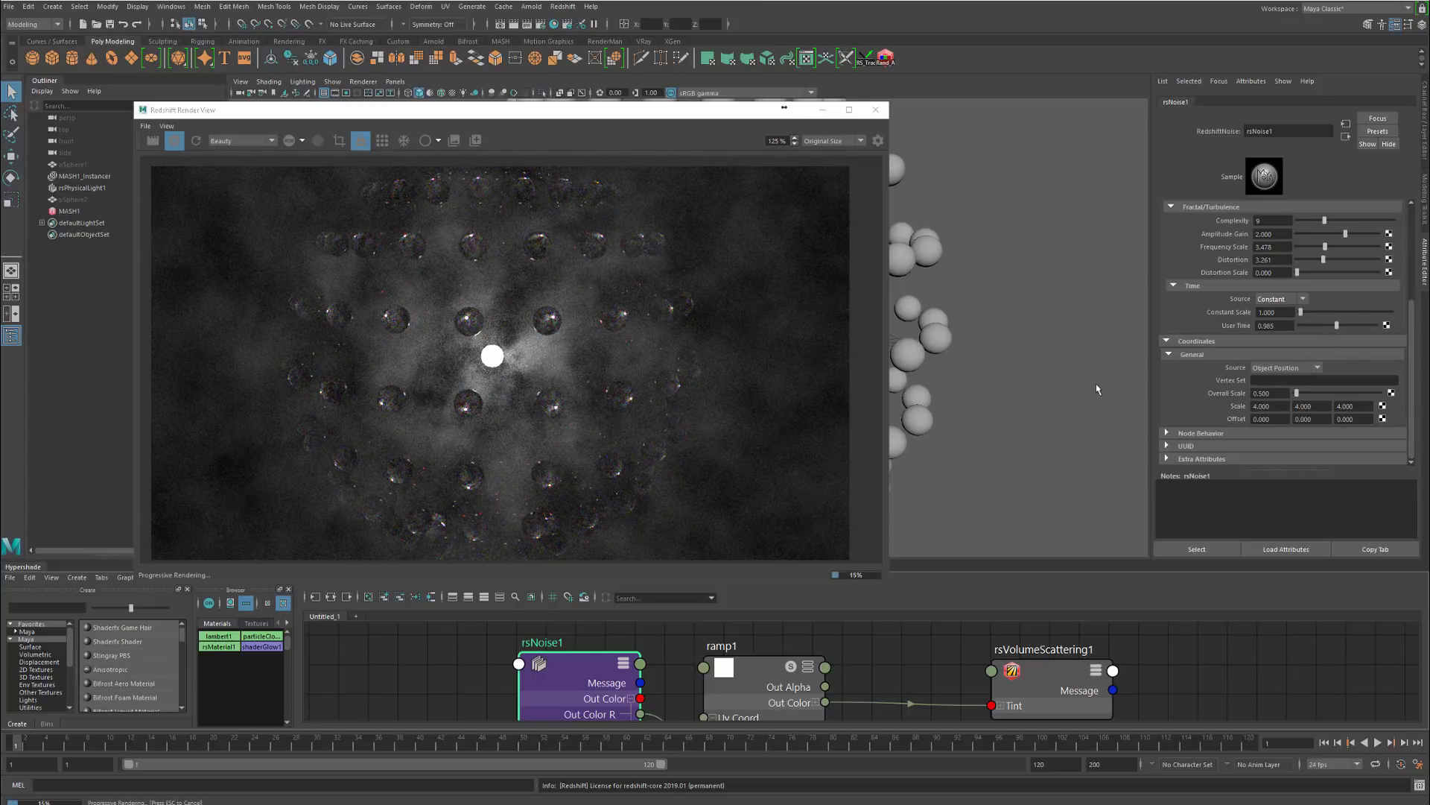
pyautogui.click(1317, 330)
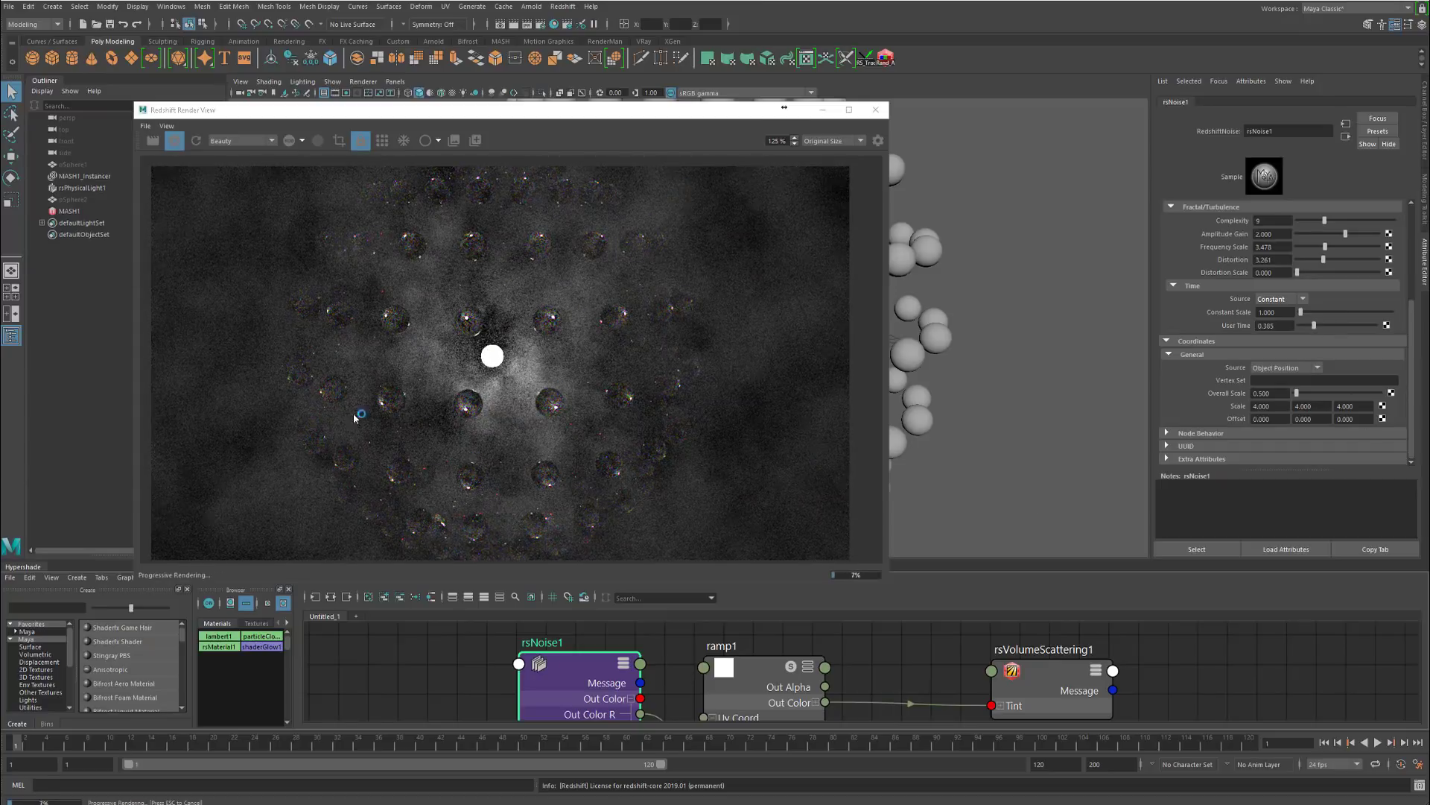
pyautogui.click(1349, 326)
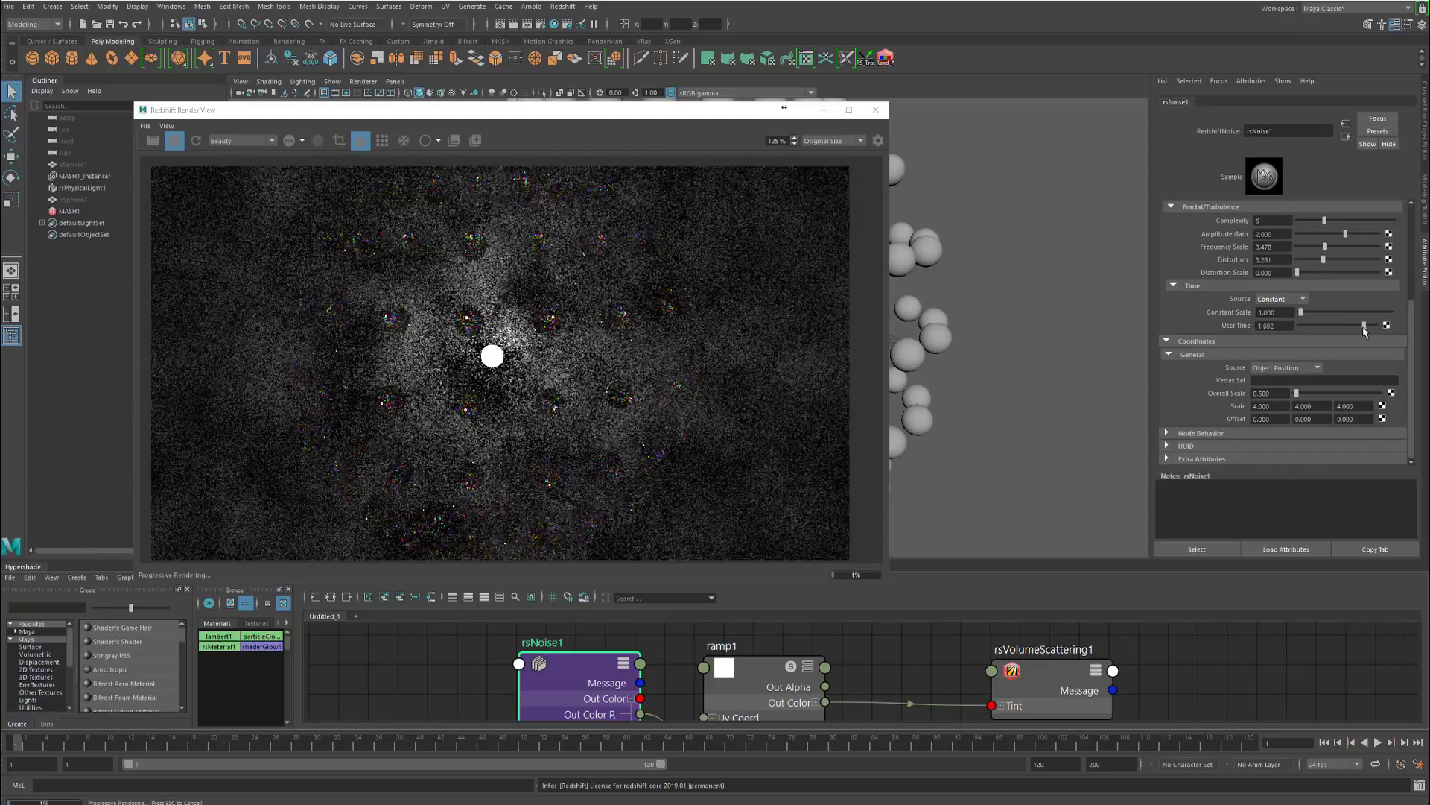
pyautogui.click(1302, 326)
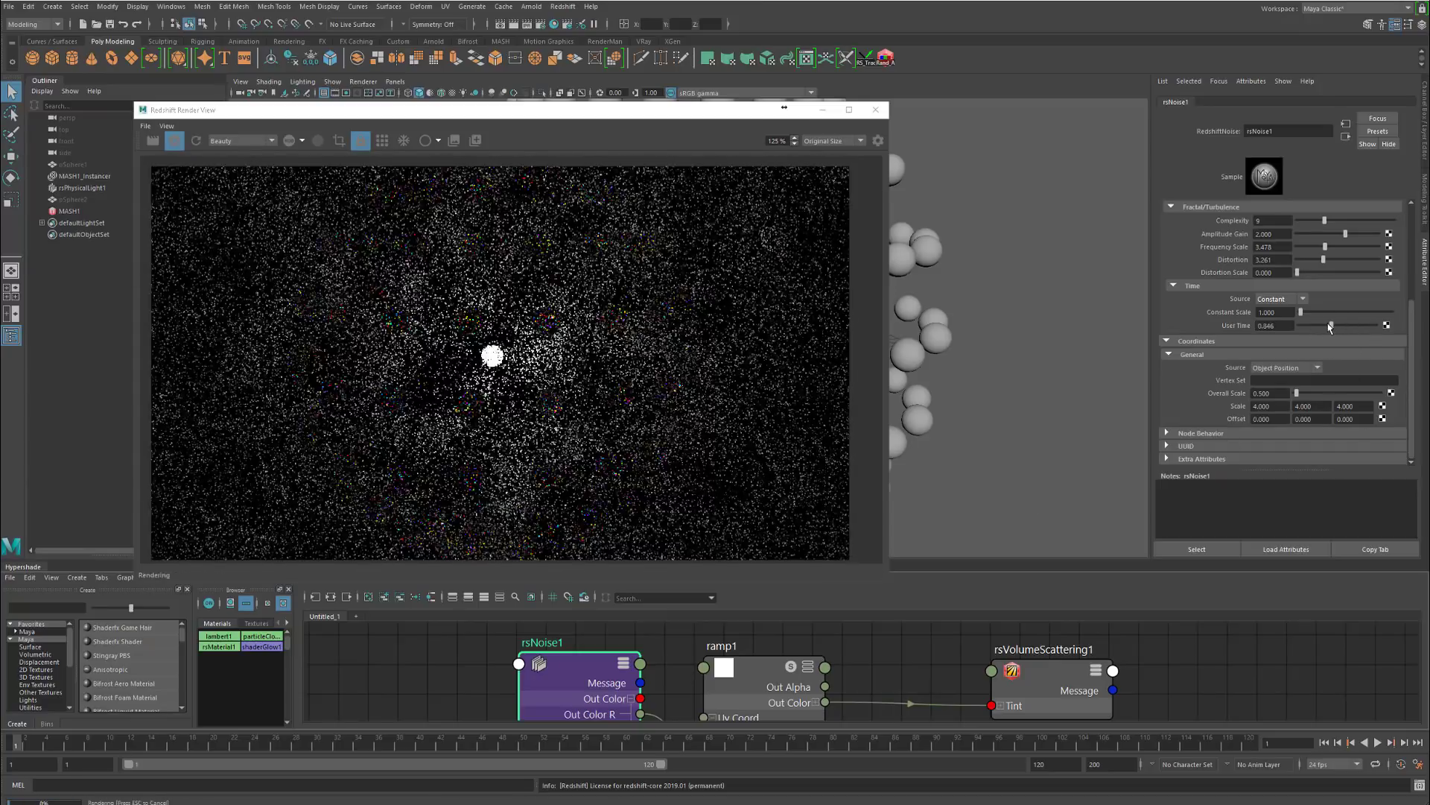
pyautogui.click(1334, 326)
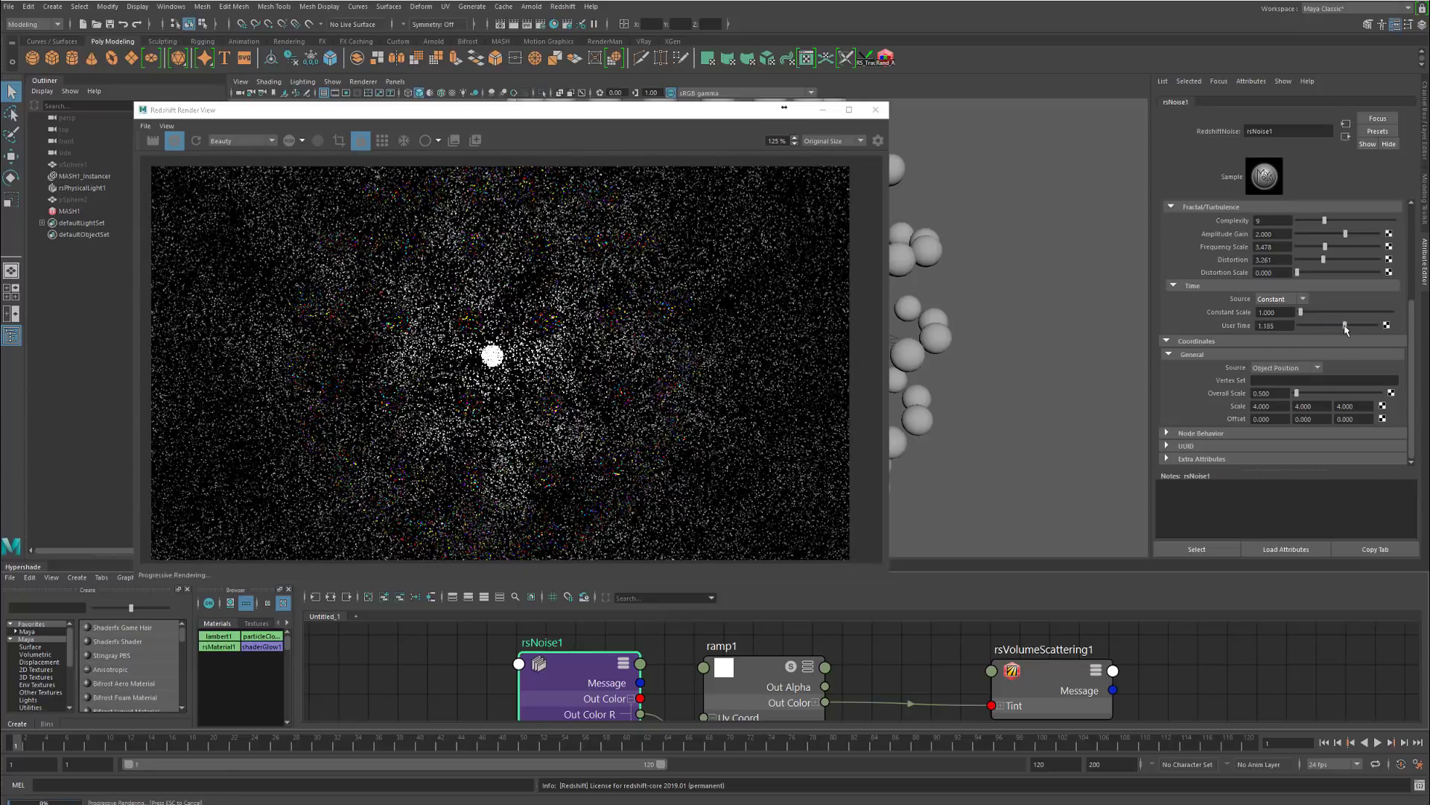
pyautogui.click(1300, 326)
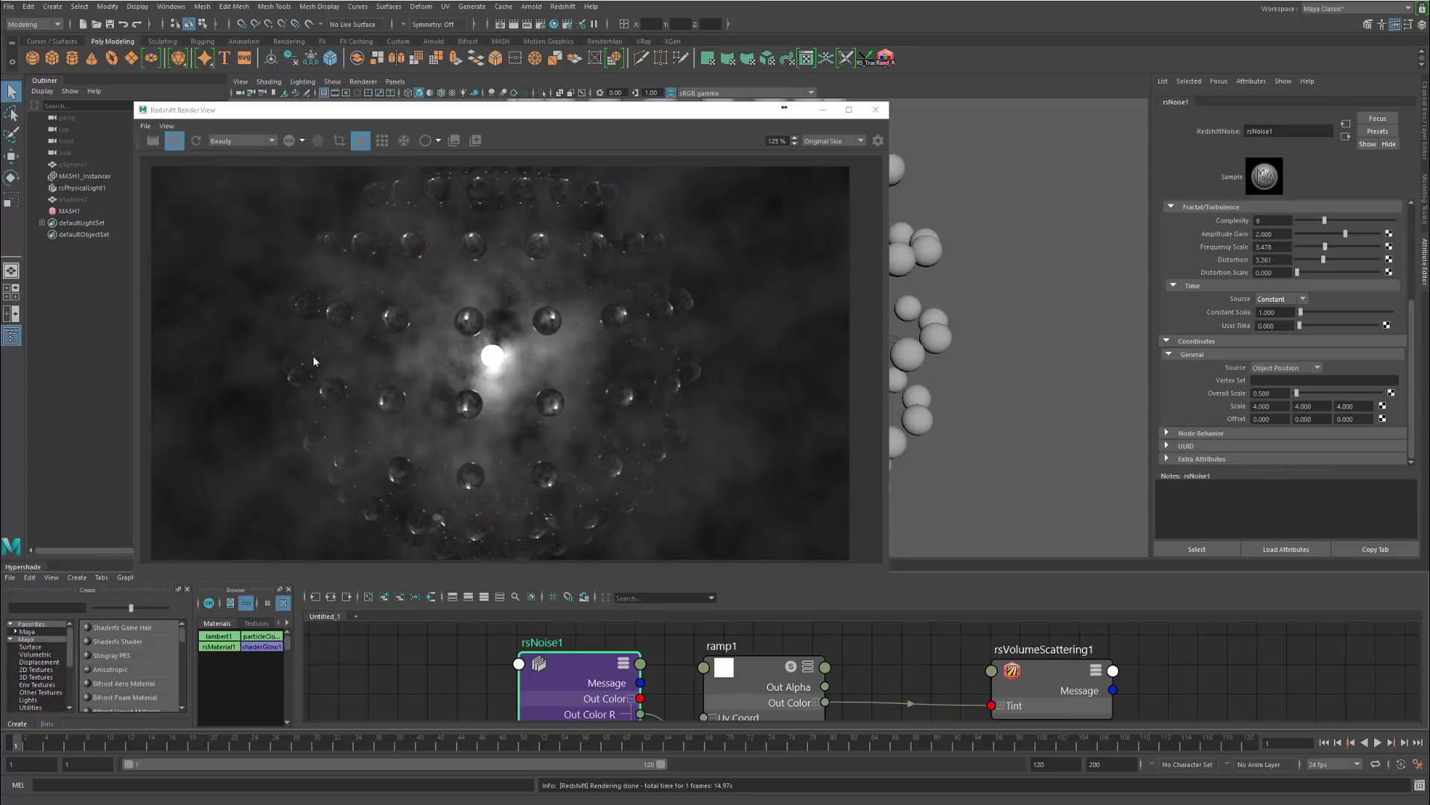
# Step: Tint ramp1's white stop a pale cyan-blue by raising its saturation
pyautogui.click(746, 683)
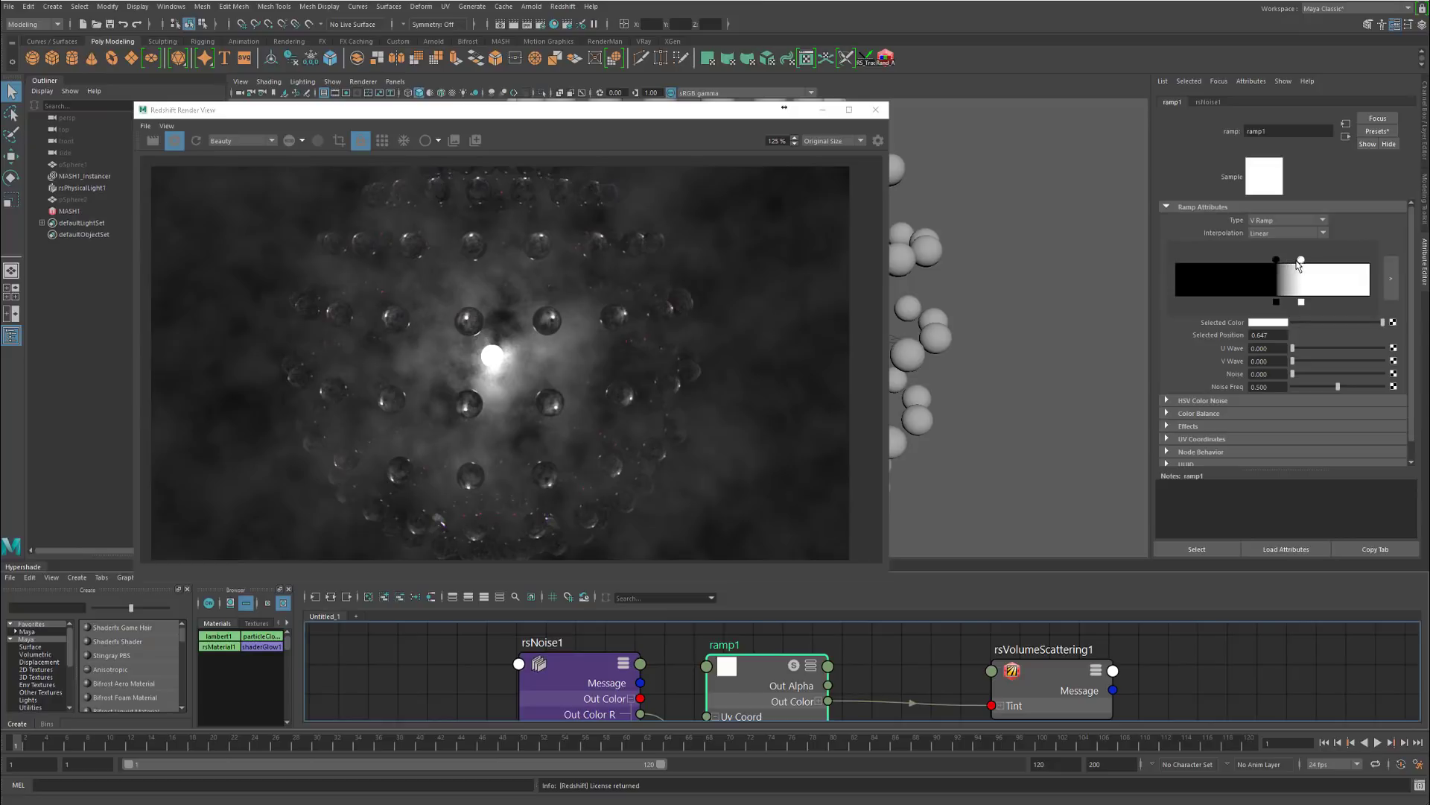
pyautogui.click(1269, 325)
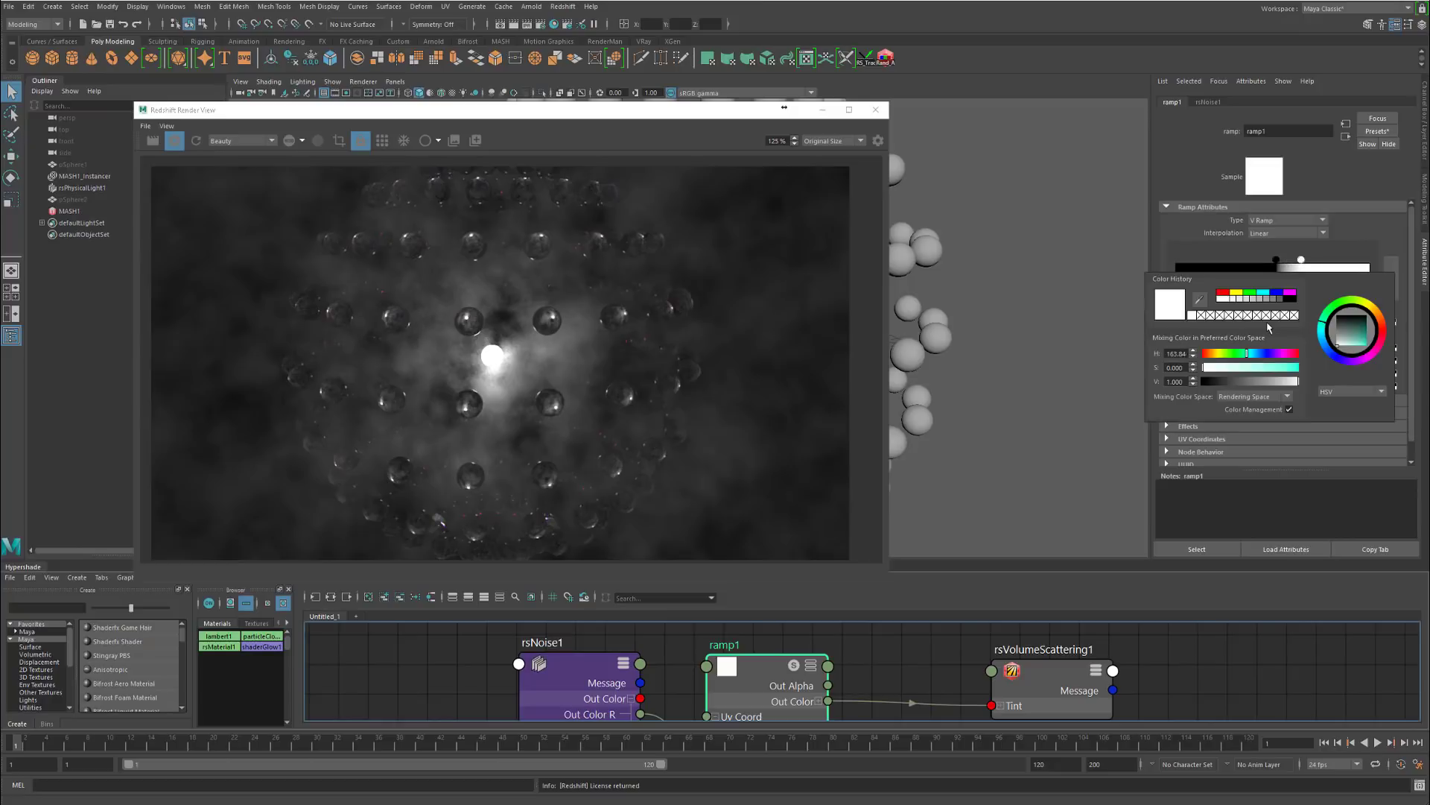
pyautogui.click(1259, 325)
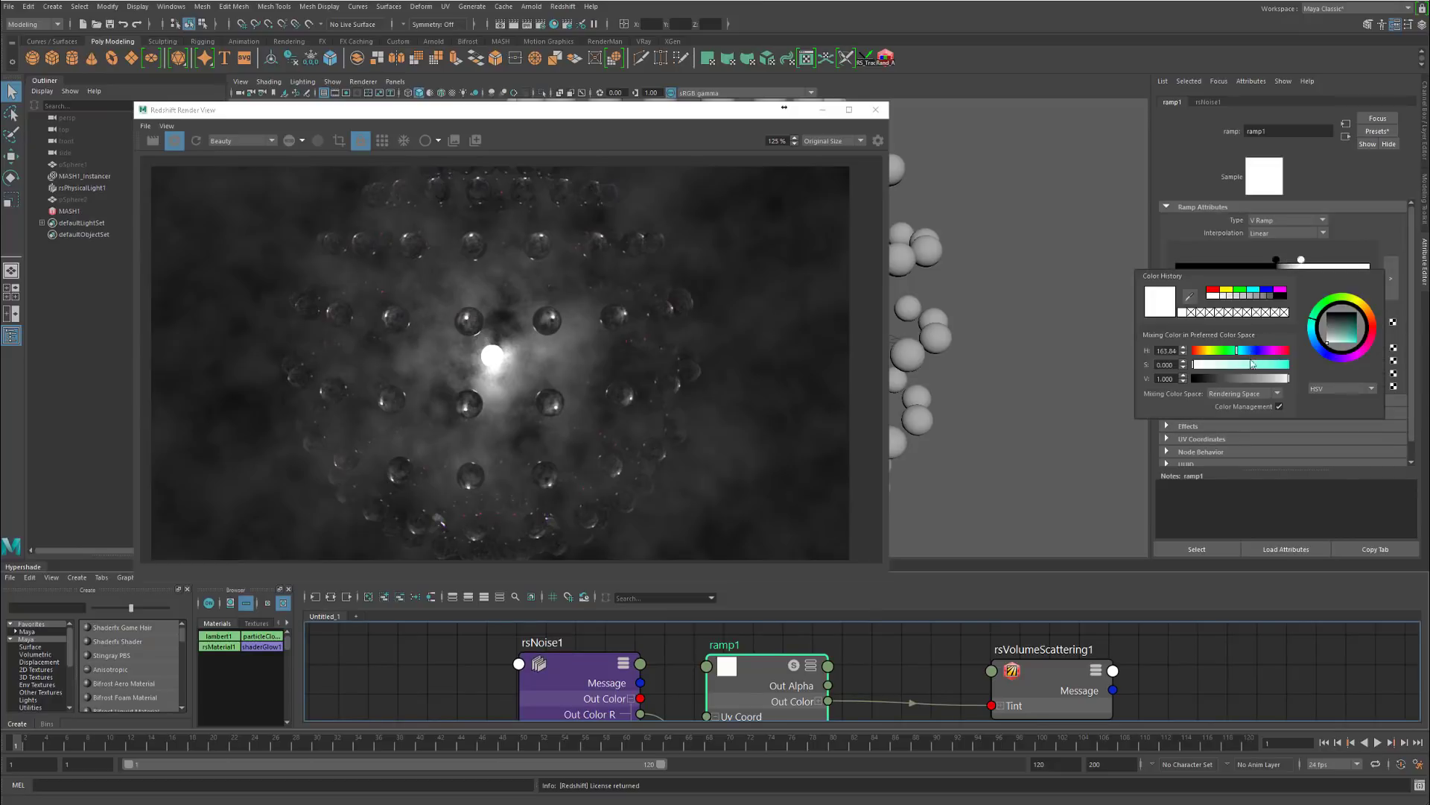
pyautogui.moveTo(1194, 365)
pyautogui.mouseDown()
pyautogui.moveTo(1255, 365)
pyautogui.moveTo(1195, 374)
pyautogui.moveTo(1237, 357)
pyautogui.moveTo(1210, 365)
pyautogui.mouseUp()
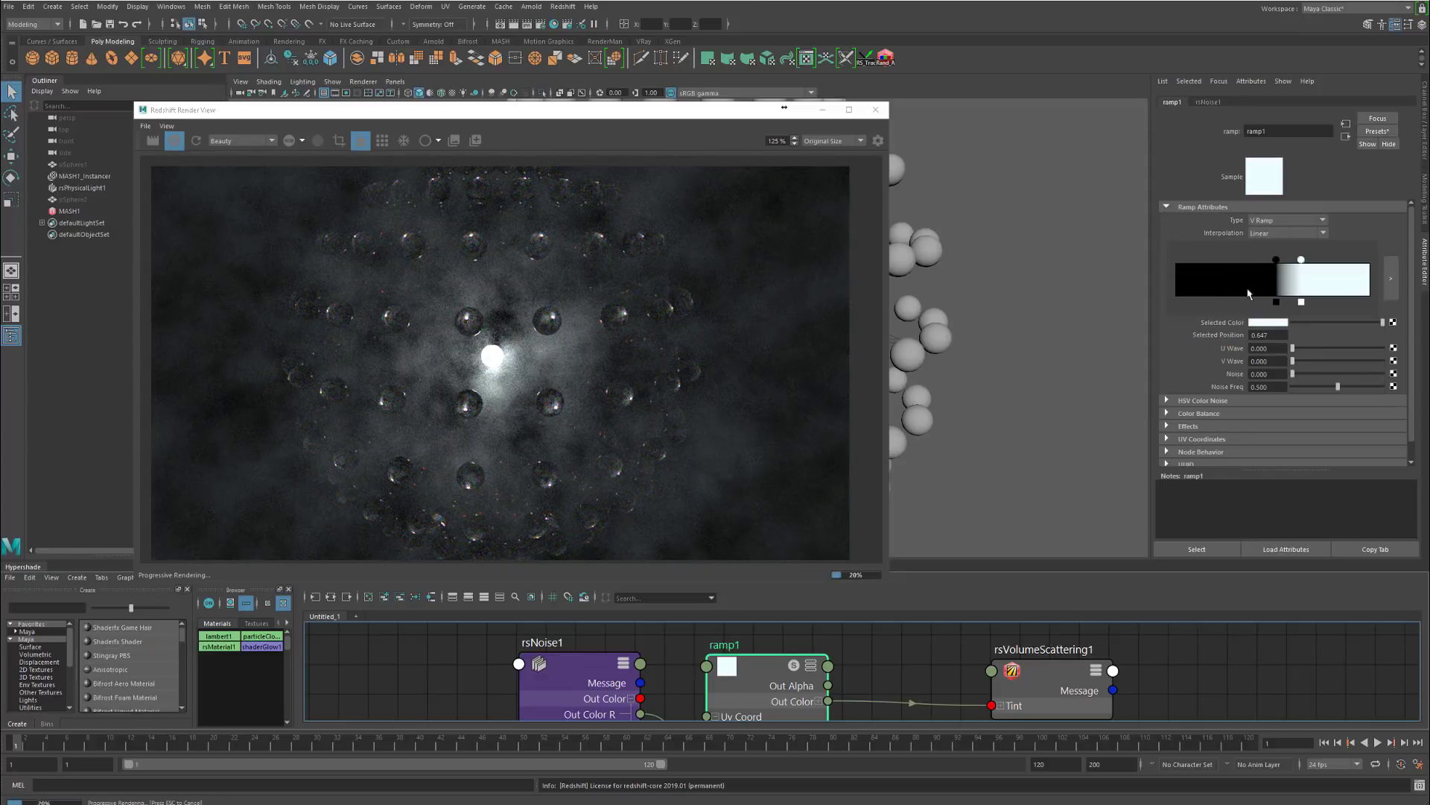
# Step: Add a ramp colour stop at 0.569 and saturate it to teal
pyautogui.click(1286, 265)
pyautogui.click(1269, 322)
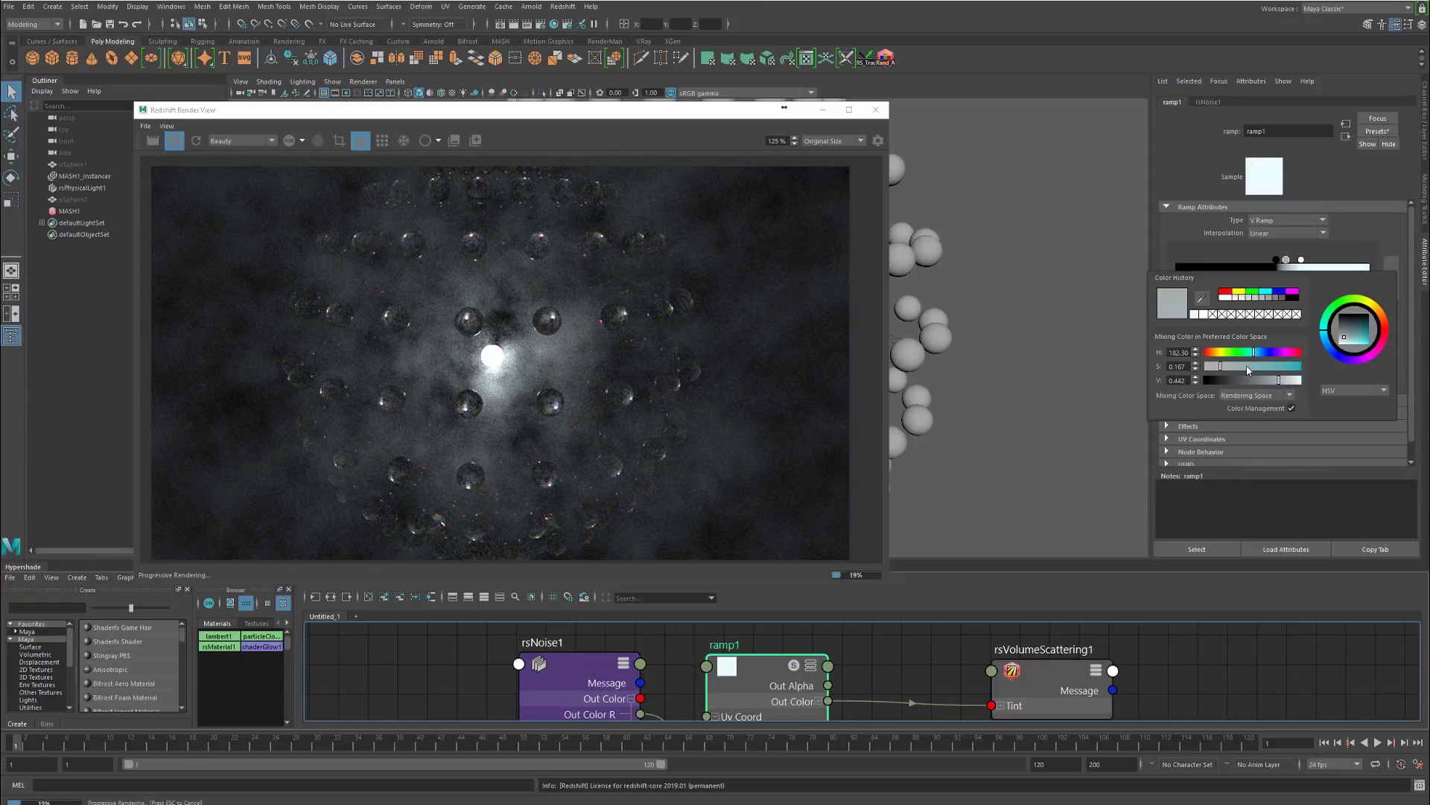
pyautogui.moveTo(1248, 370)
pyautogui.mouseDown()
pyautogui.moveTo(1285, 368)
pyautogui.moveTo(1262, 355)
pyautogui.mouseUp()
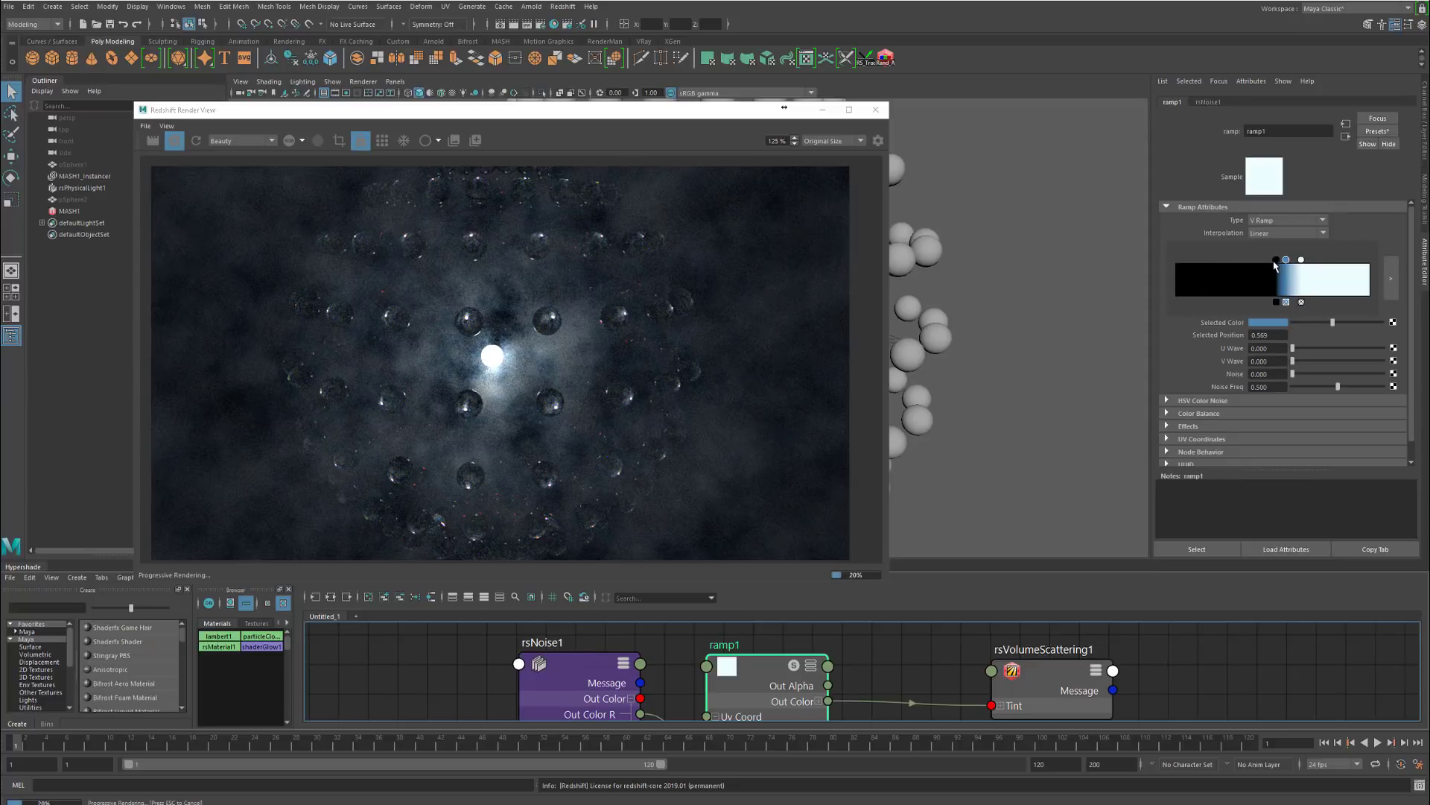
# Step: Set the black stop near 0.497 and add a purple stop at 0.530
pyautogui.moveTo(1276, 261); pyautogui.dragTo(1262, 261)
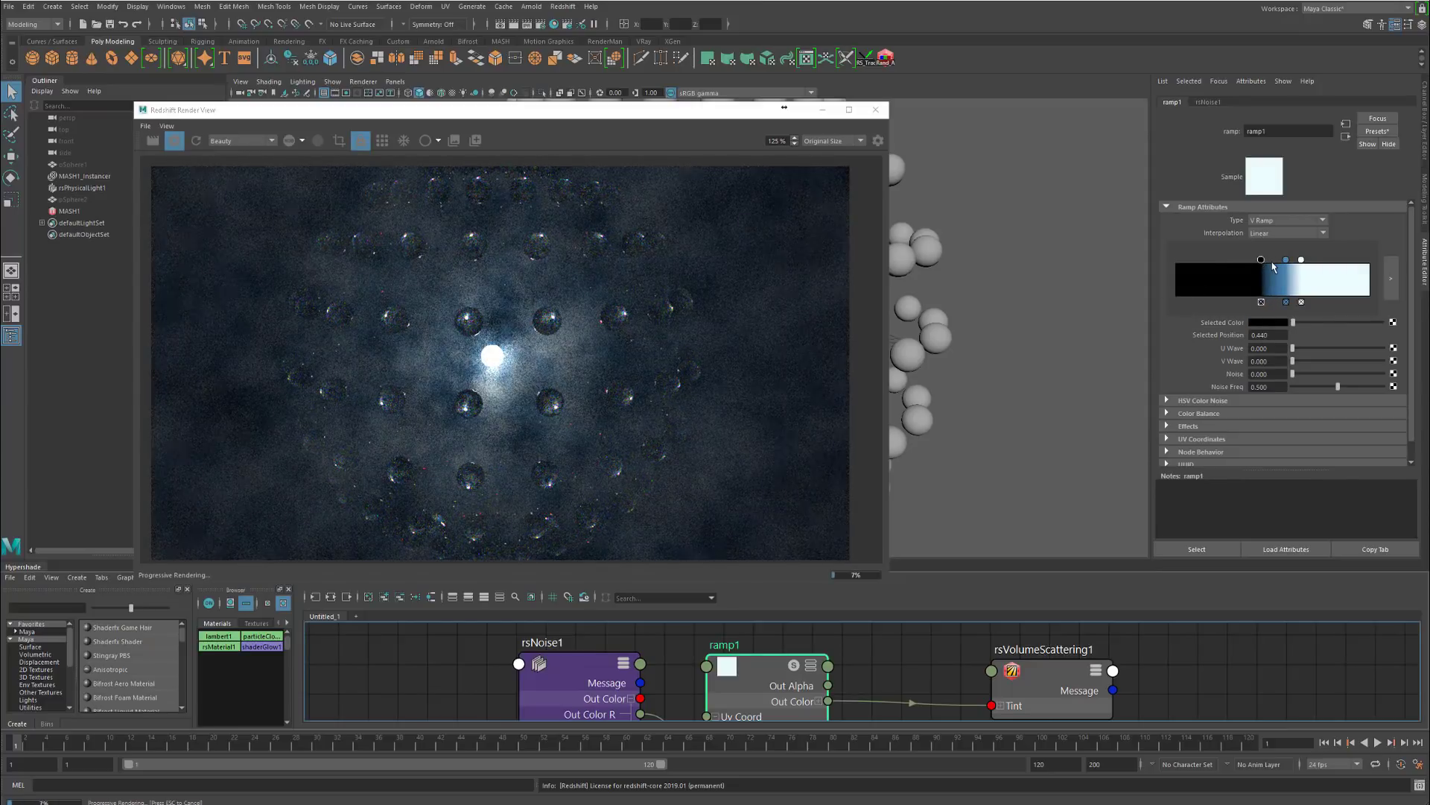
pyautogui.moveTo(1263, 261); pyautogui.dragTo(1273, 261)
pyautogui.click(1279, 260)
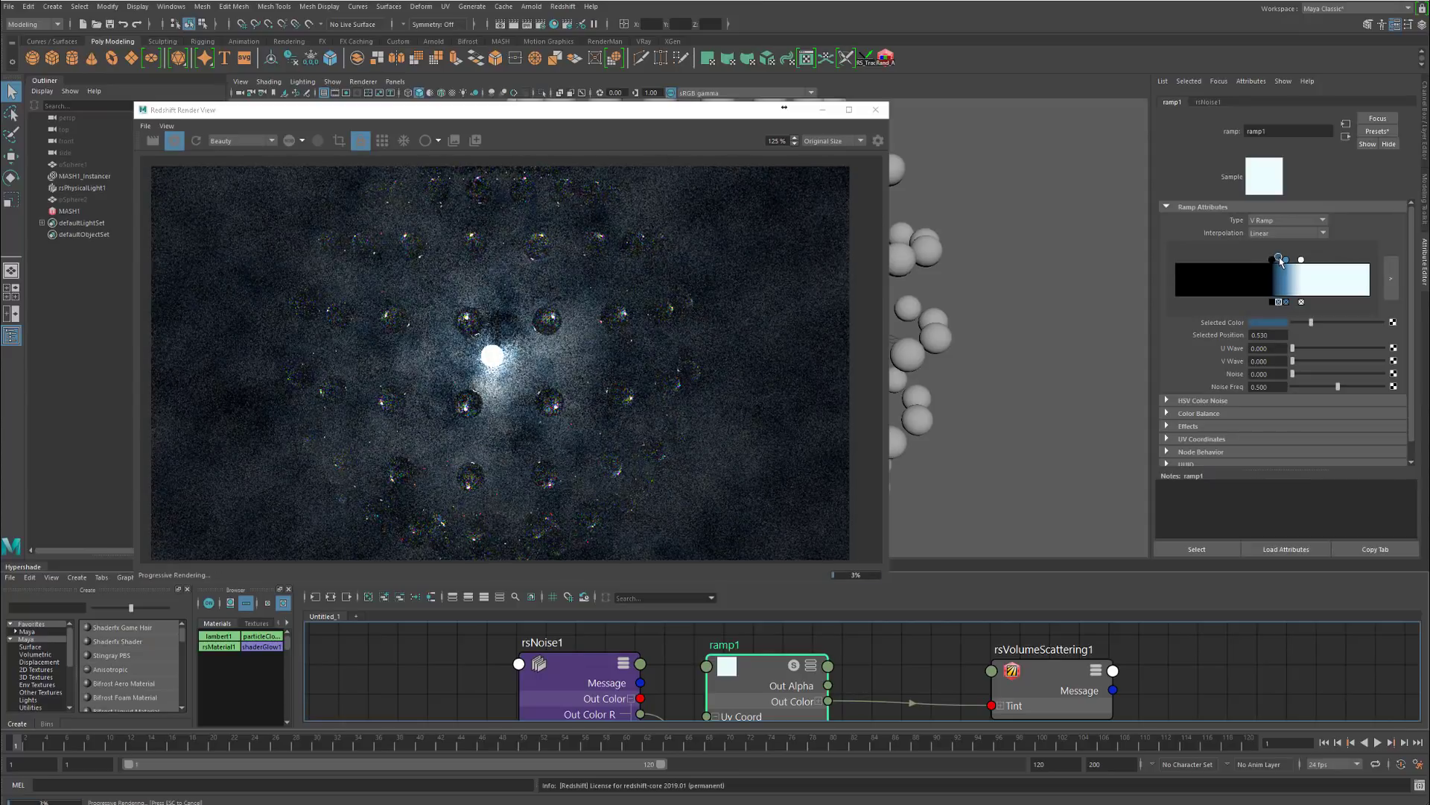
pyautogui.click(1271, 325)
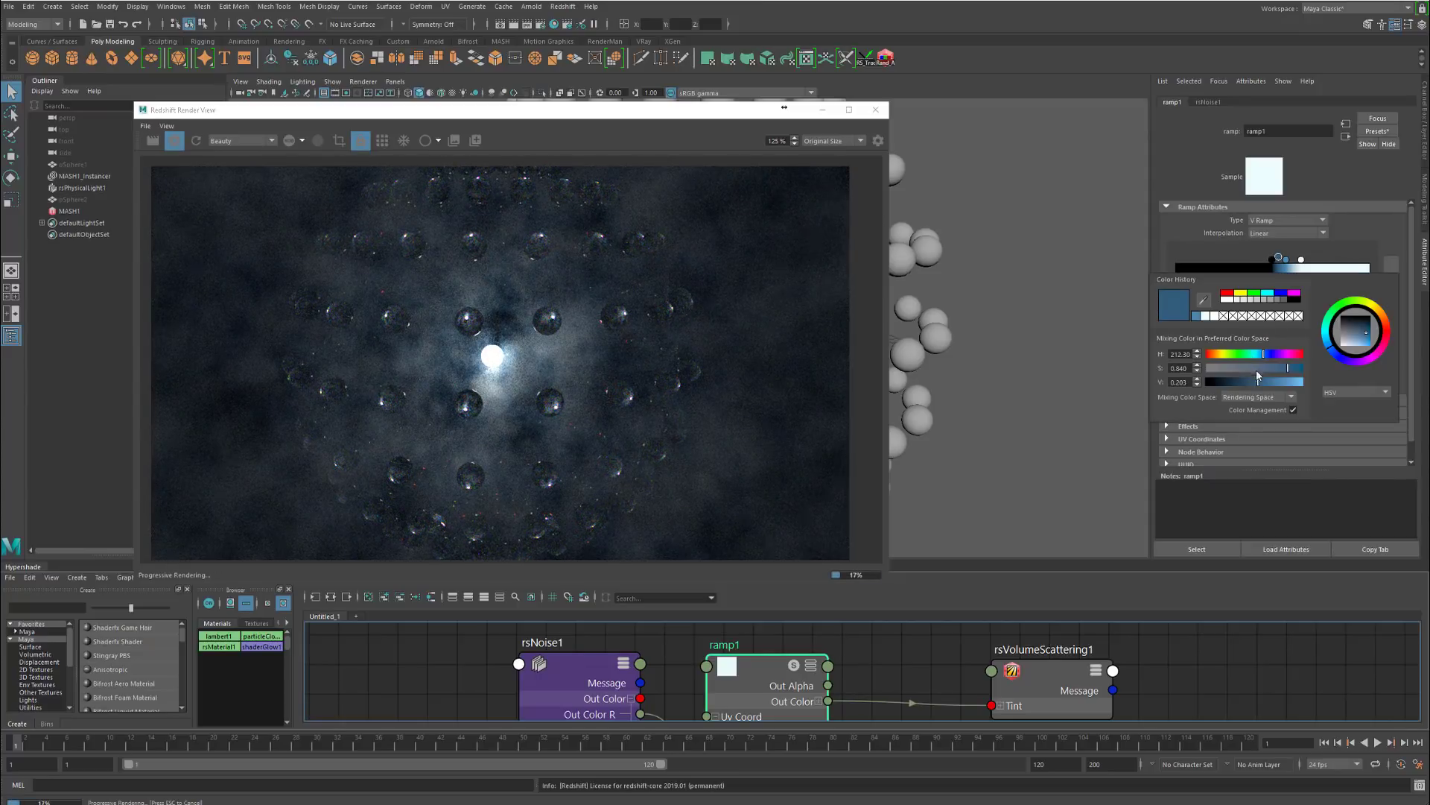
pyautogui.click(1293, 368)
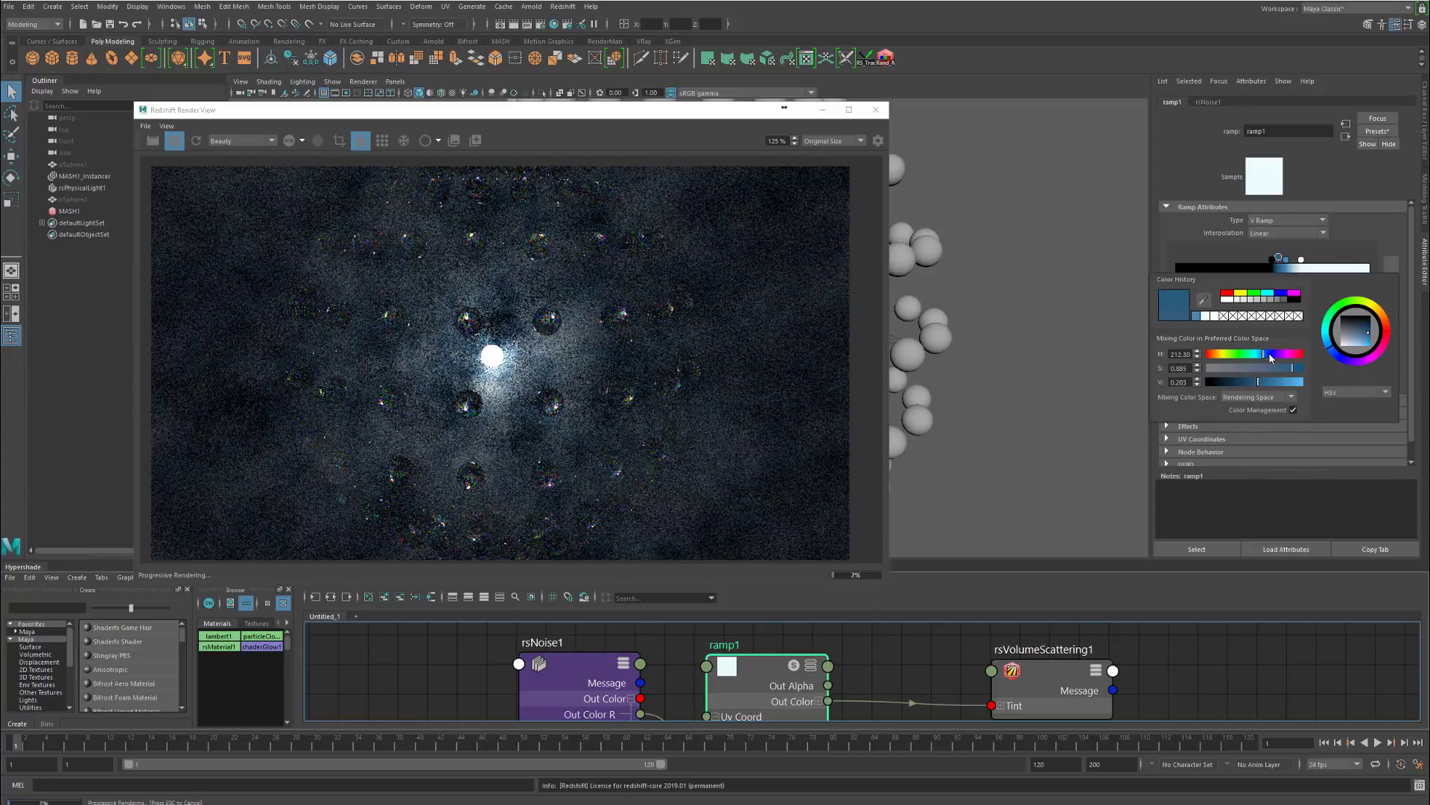
pyautogui.click(1276, 354)
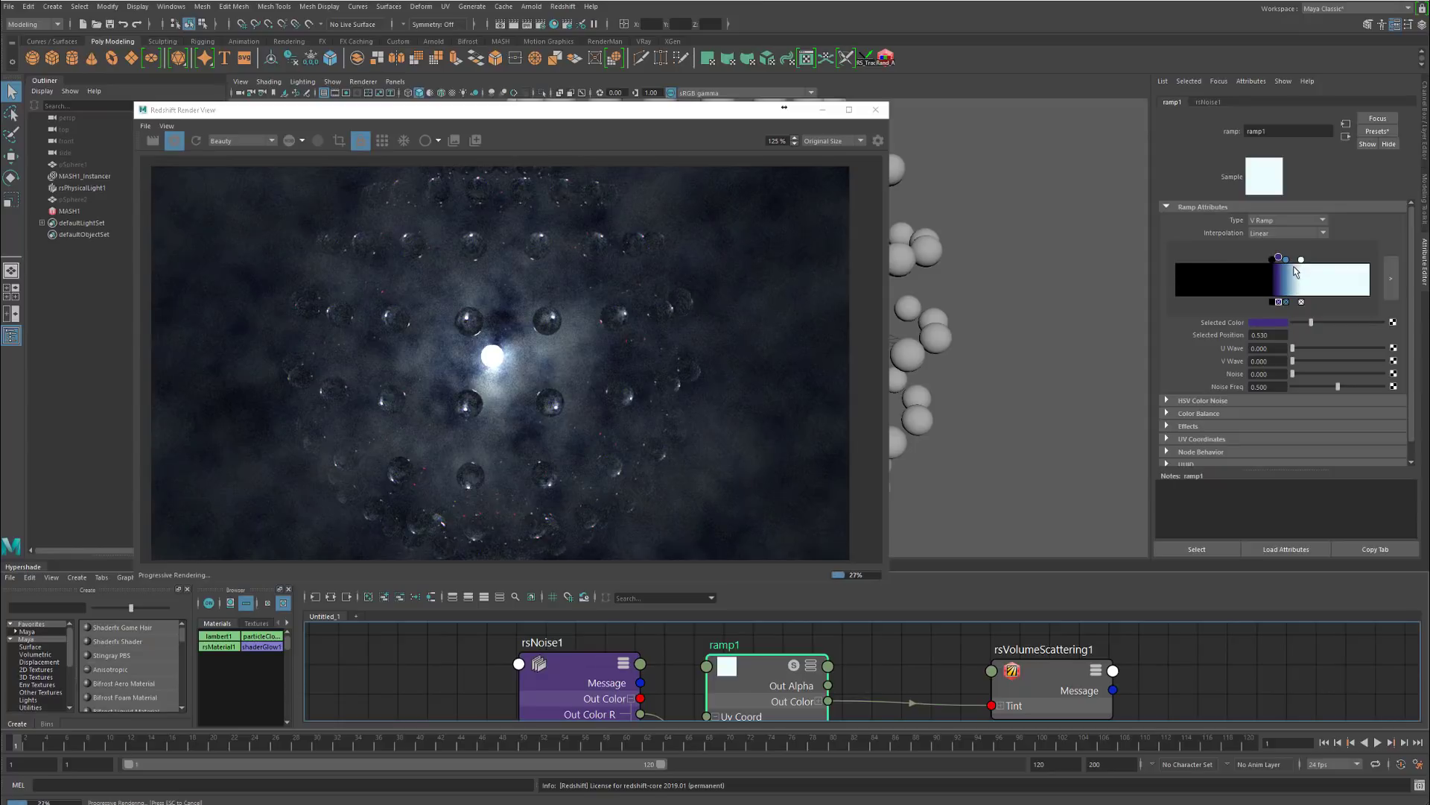
# Step: Add another ramp stop at 0.611 and set its hue to teal
pyautogui.click(1295, 272)
pyautogui.click(1276, 326)
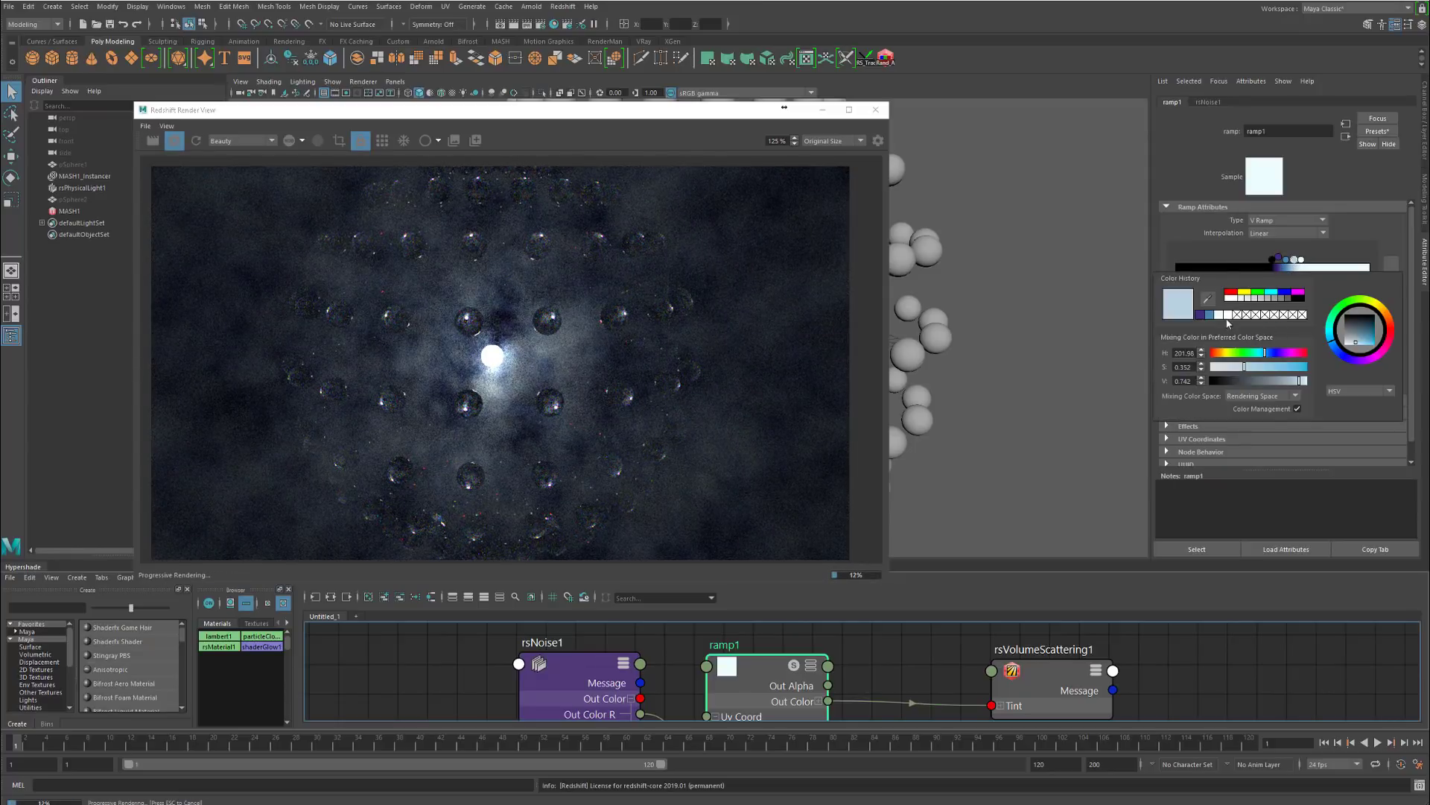
pyautogui.moveTo(1262, 360); pyautogui.dragTo(1259, 357)
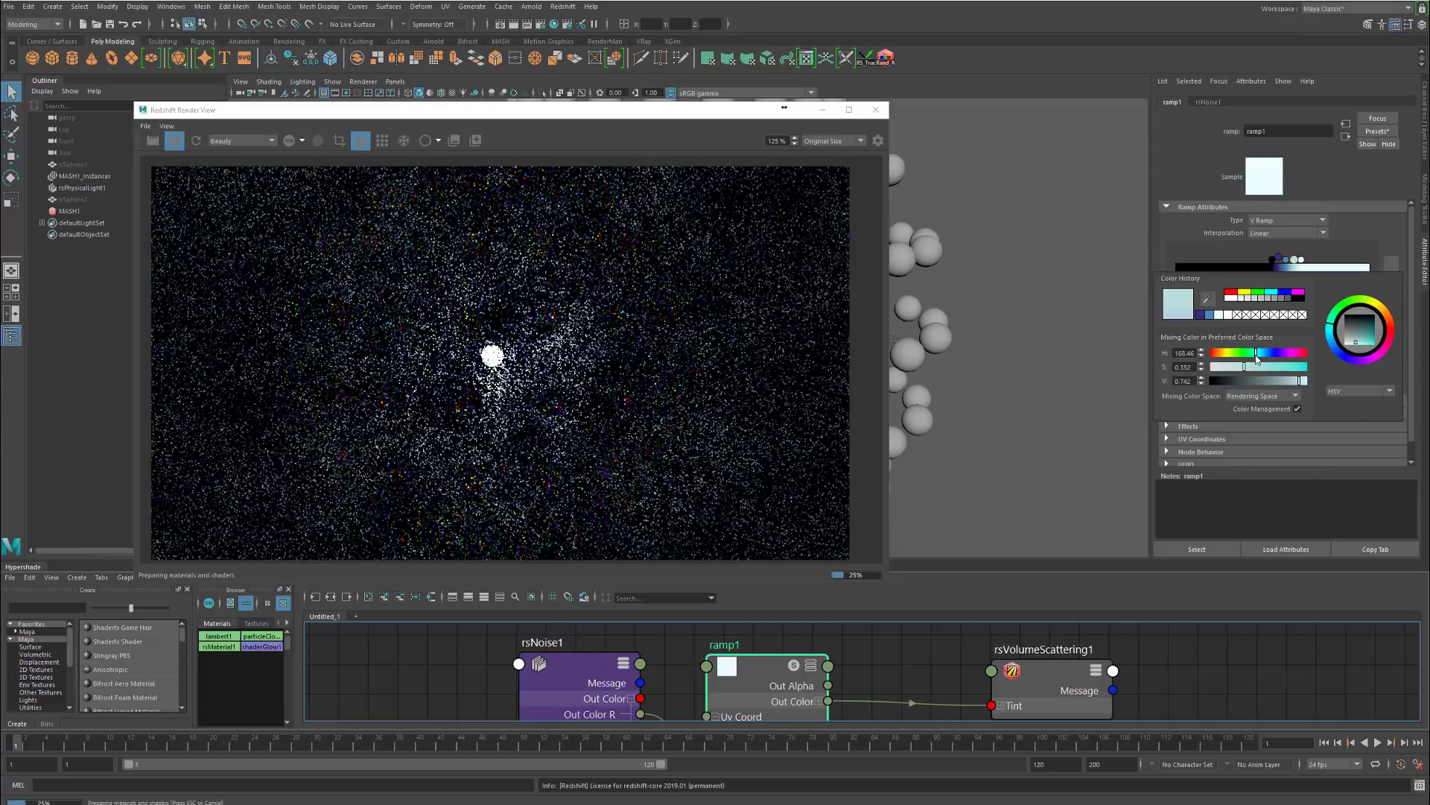
pyautogui.moveTo(1259, 357); pyautogui.dragTo(1301, 387)
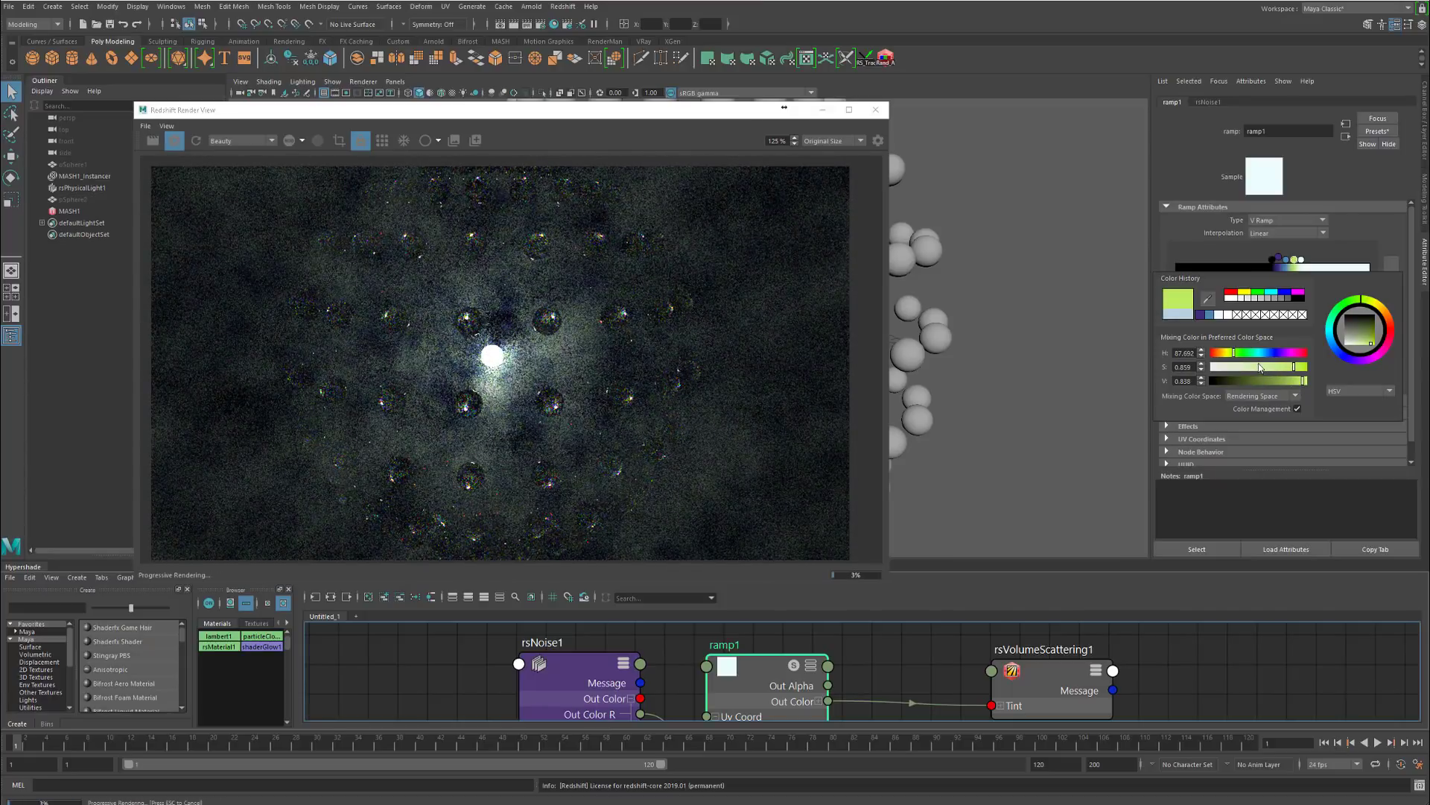
pyautogui.click(1259, 354)
pyautogui.click(1258, 355)
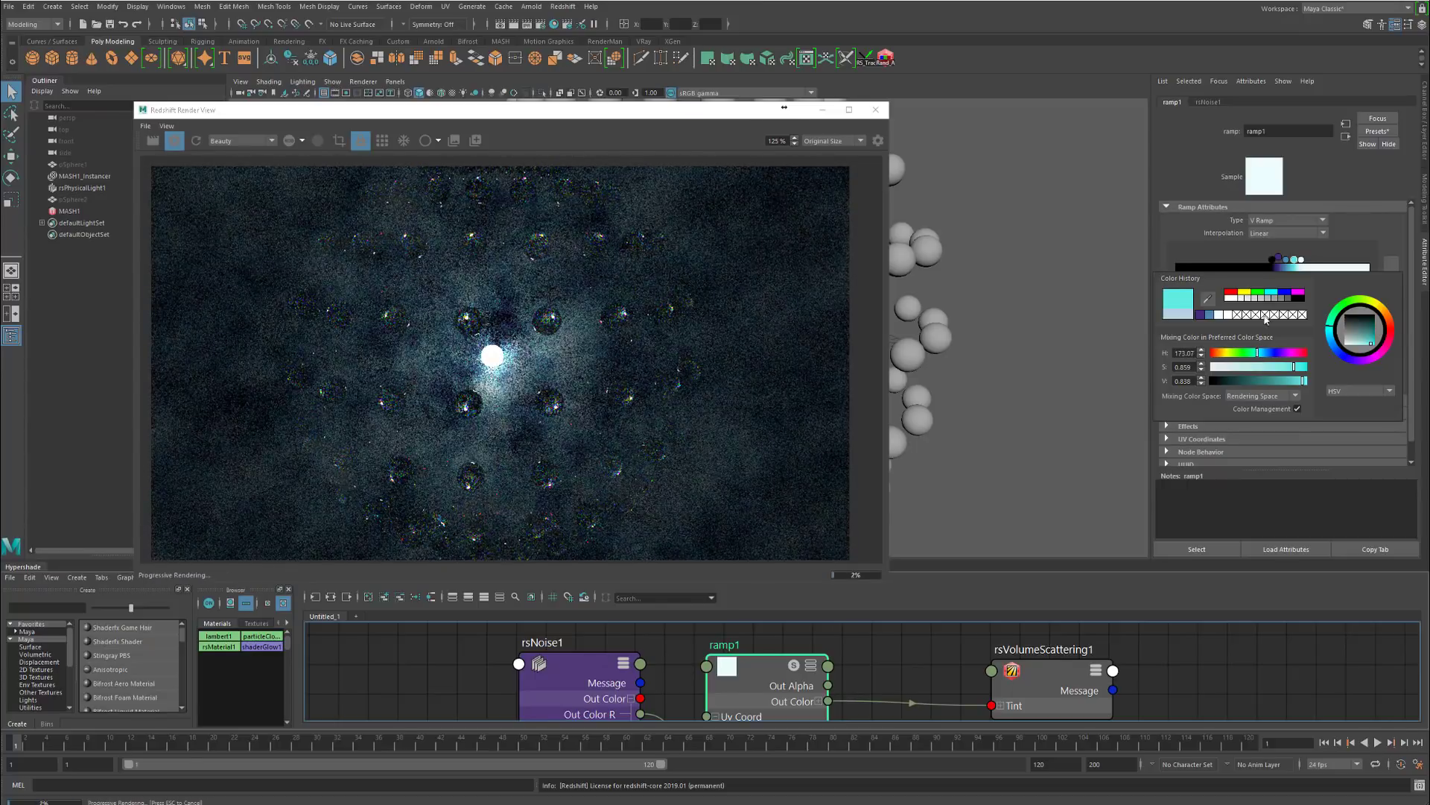
# Step: In the enlarged ramp1 editor, drag the black stop left to widen the purple blend
pyautogui.click(1392, 279)
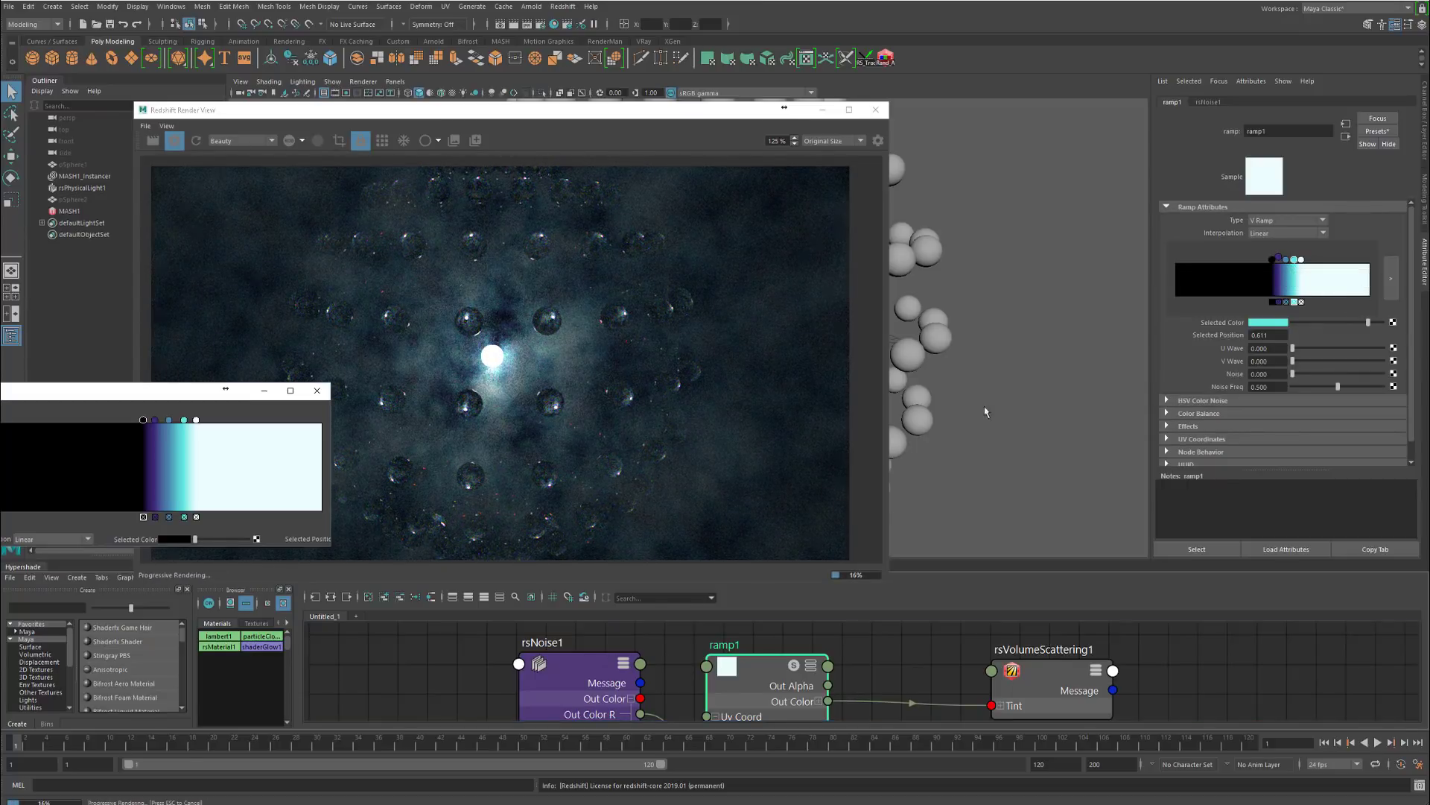
pyautogui.moveTo(157, 393); pyautogui.dragTo(926, 555)
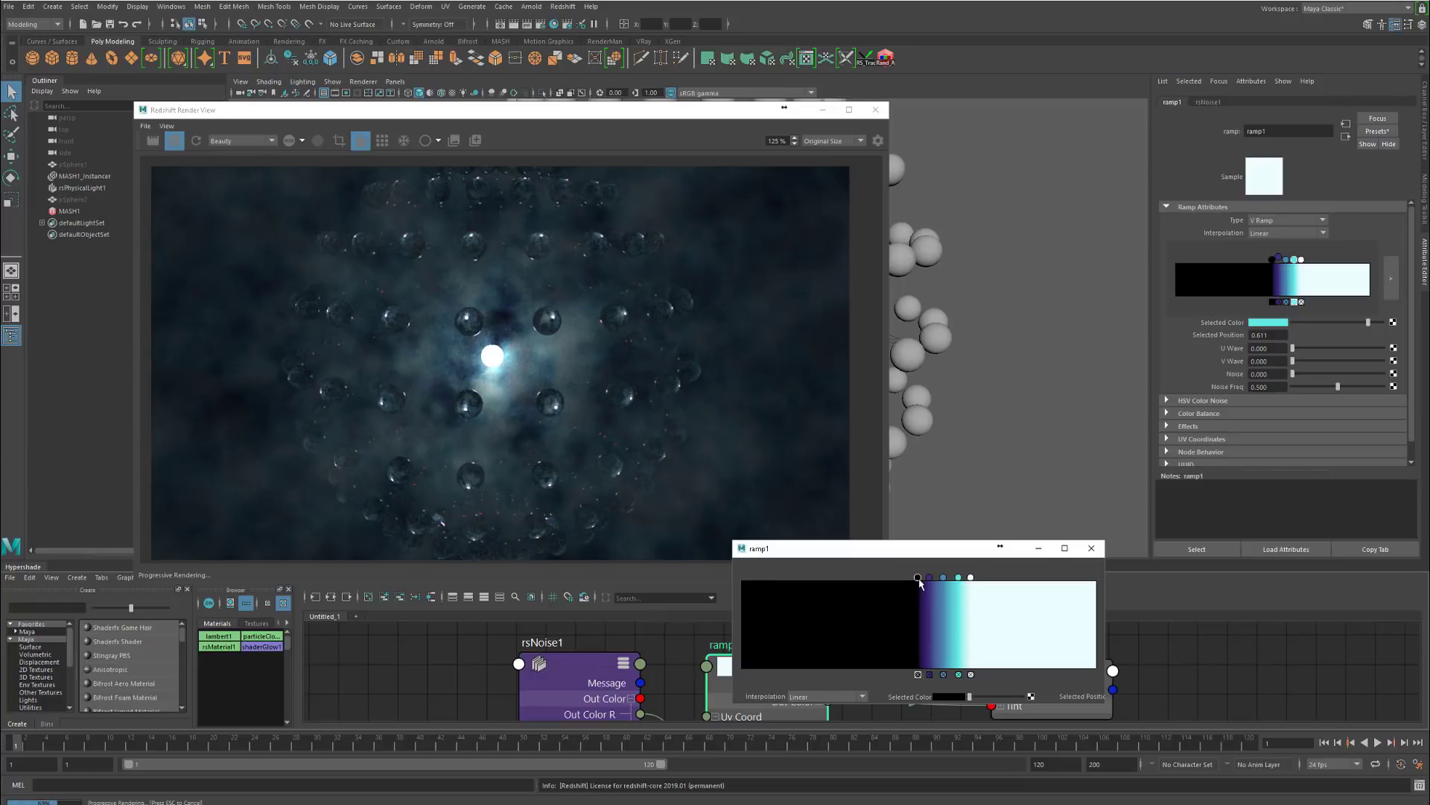
pyautogui.moveTo(918, 578); pyautogui.dragTo(978, 579)
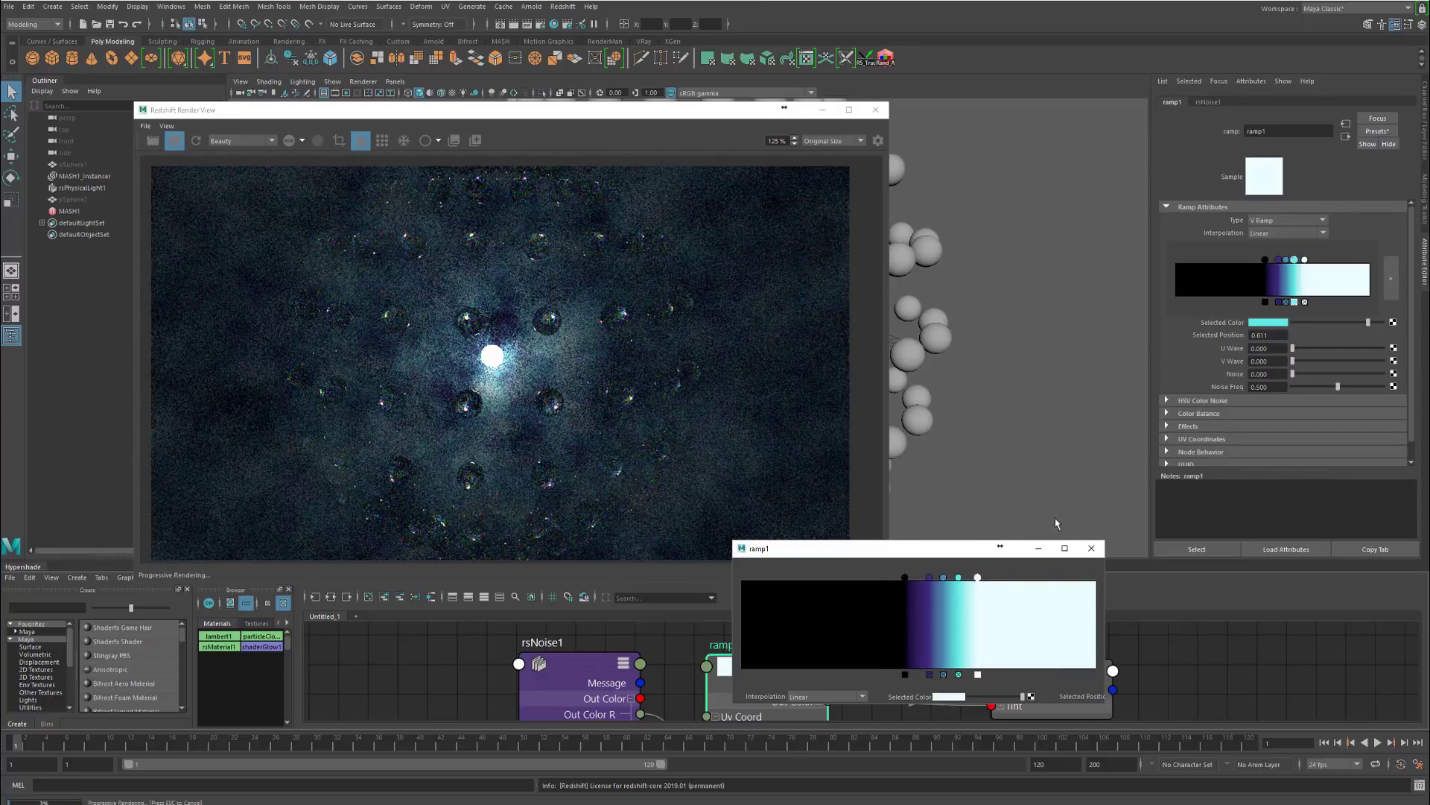
pyautogui.click(1091, 548)
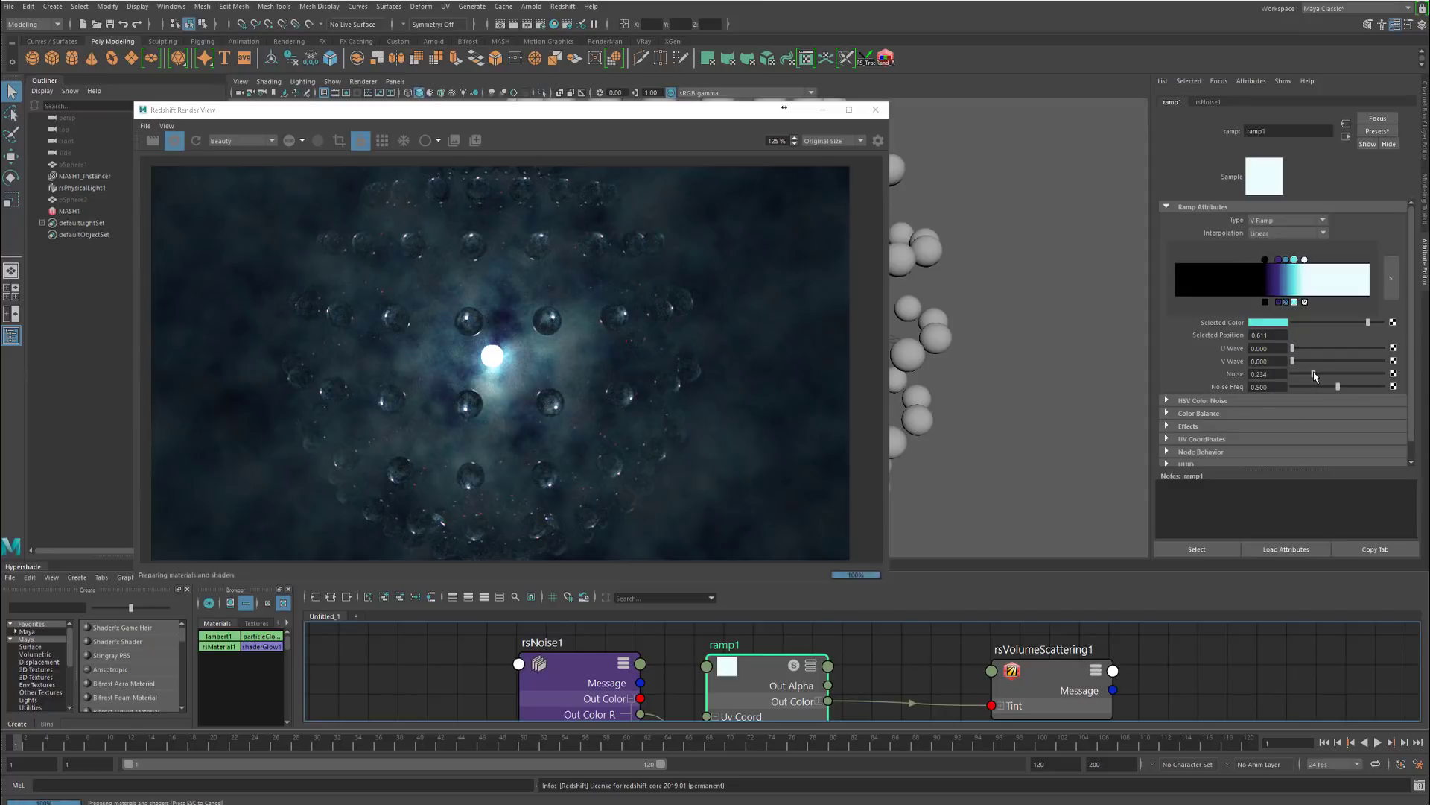
# Step: Set ramp1 Noise to 0.240, Noise Freq to 0.097, and the black stop to 0.482
pyautogui.moveTo(1313, 372)
pyautogui.mouseDown()
pyautogui.moveTo(1371, 388)
pyautogui.moveTo(1309, 385)
pyautogui.mouseUp()
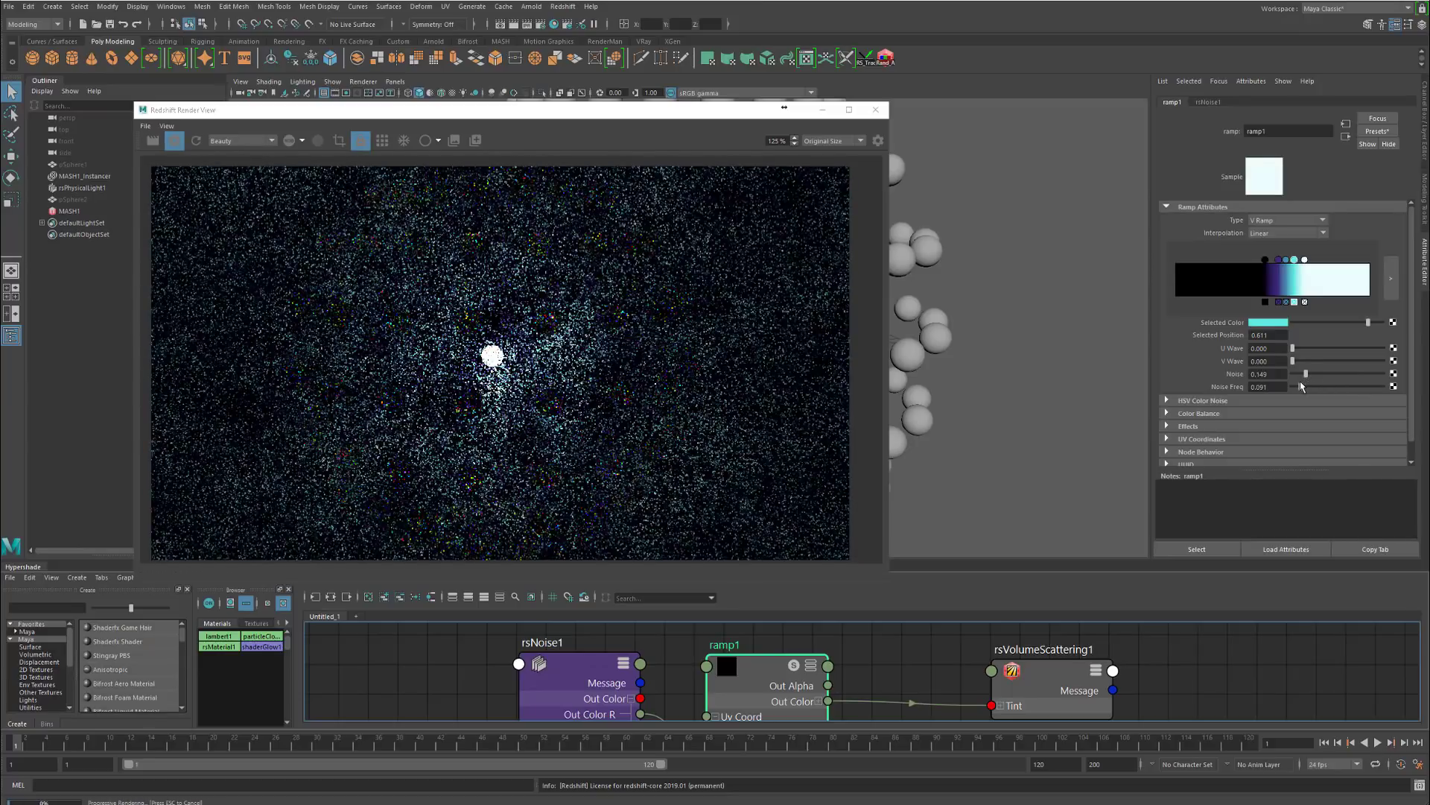
pyautogui.moveTo(1306, 373); pyautogui.dragTo(1303, 387)
pyautogui.moveTo(1265, 260); pyautogui.dragTo(1269, 261)
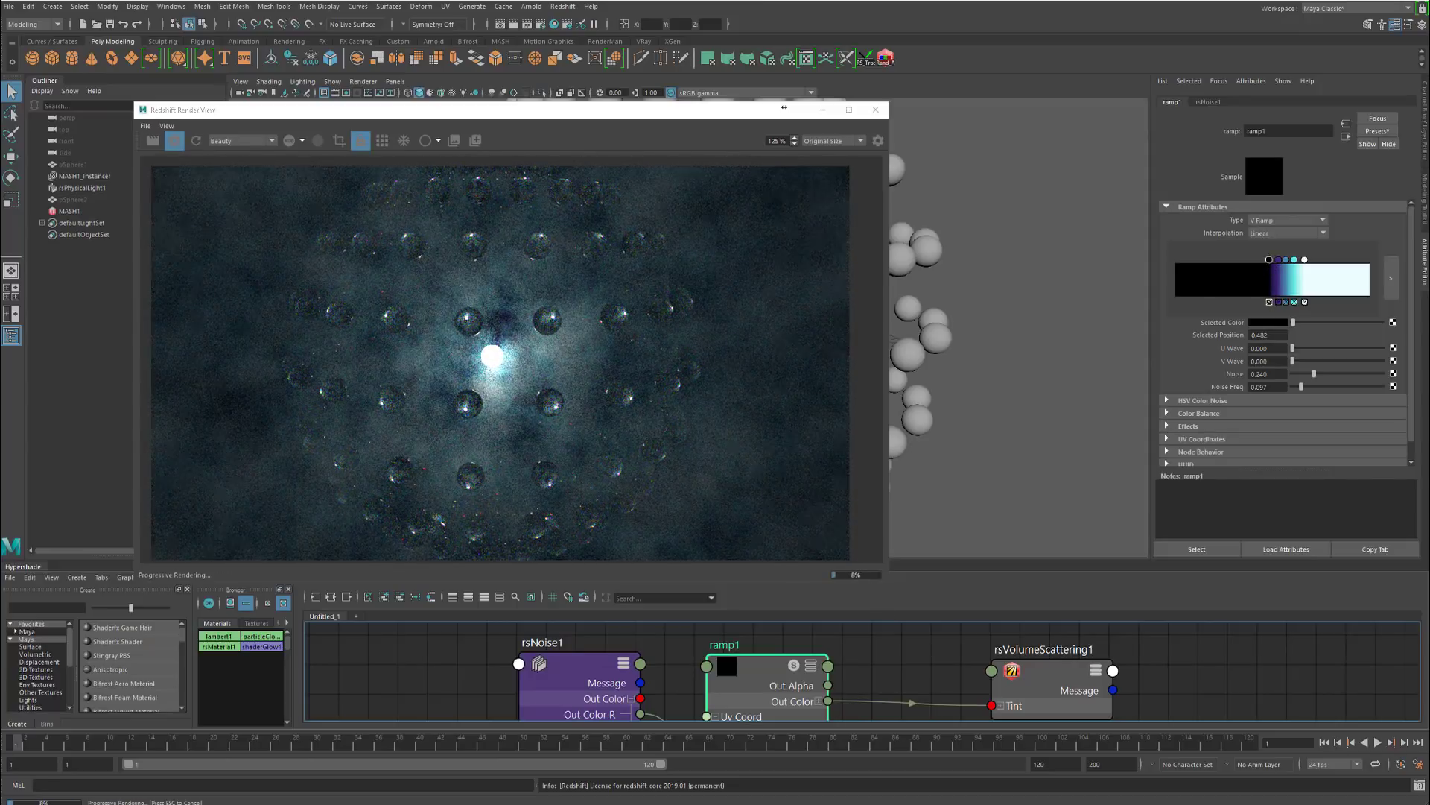
# Step: Drag rsNoise1's Remap Bias slider down from 0.500 to about 0.438
pyautogui.click(573, 674)
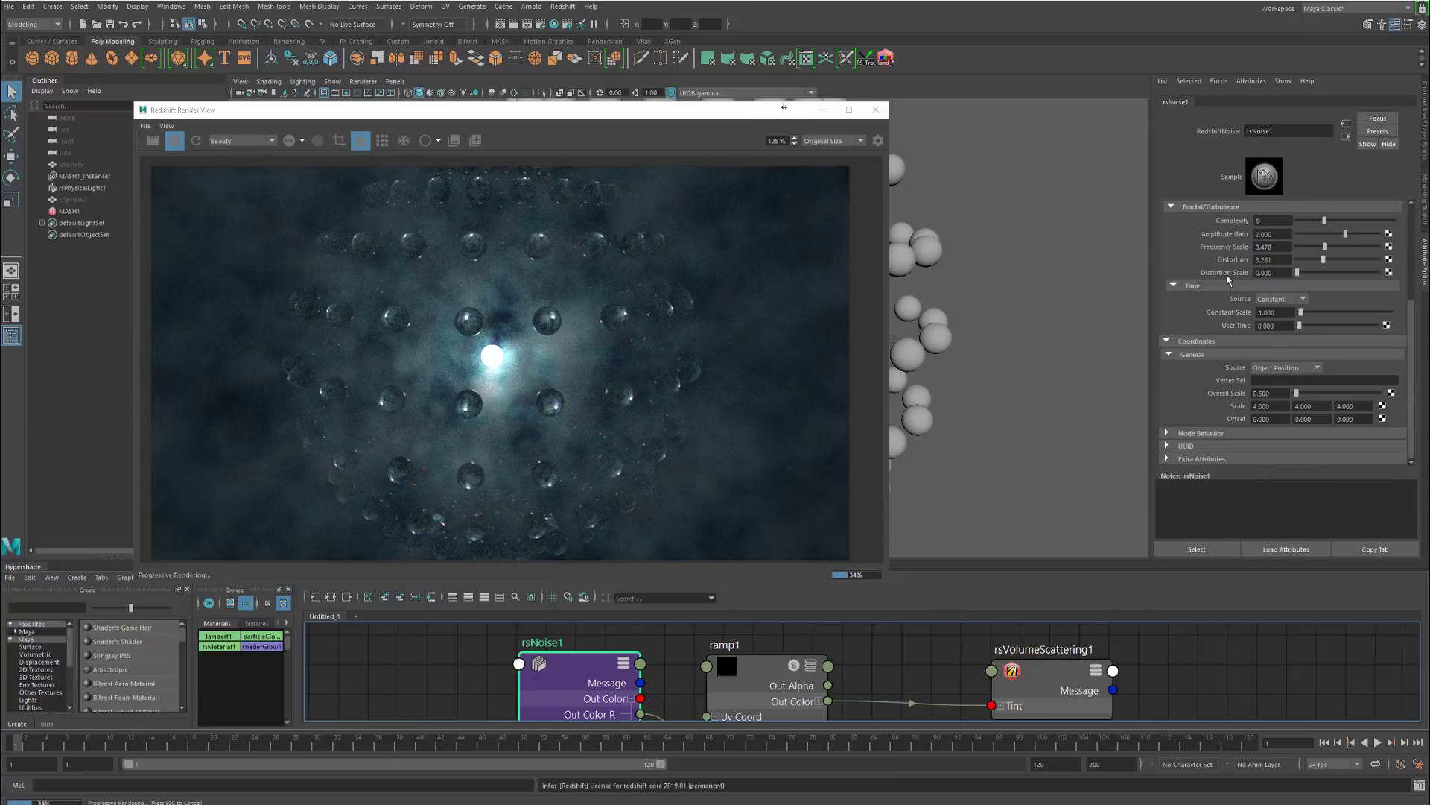
pyautogui.scroll(5, 1205, 294)
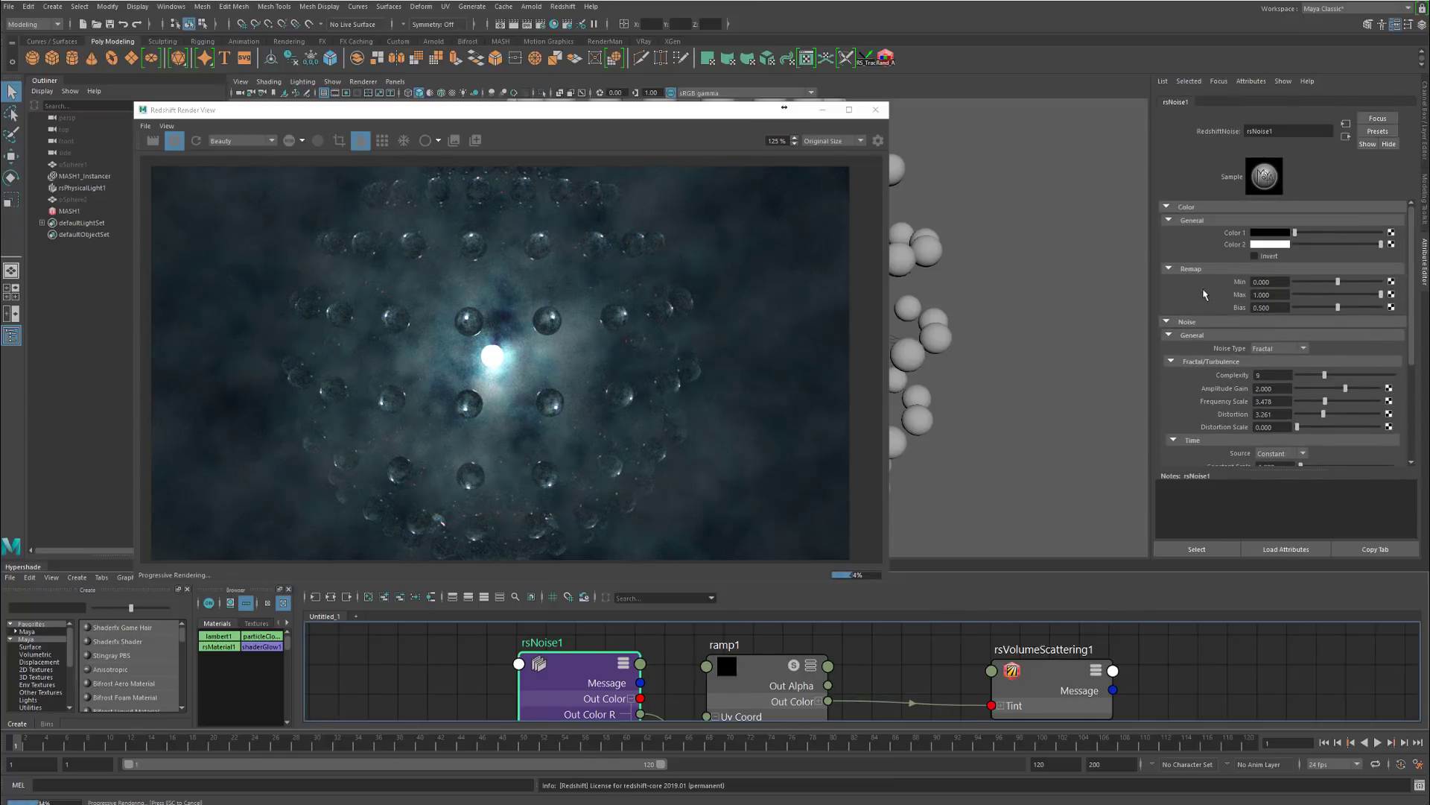
pyautogui.click(1332, 307)
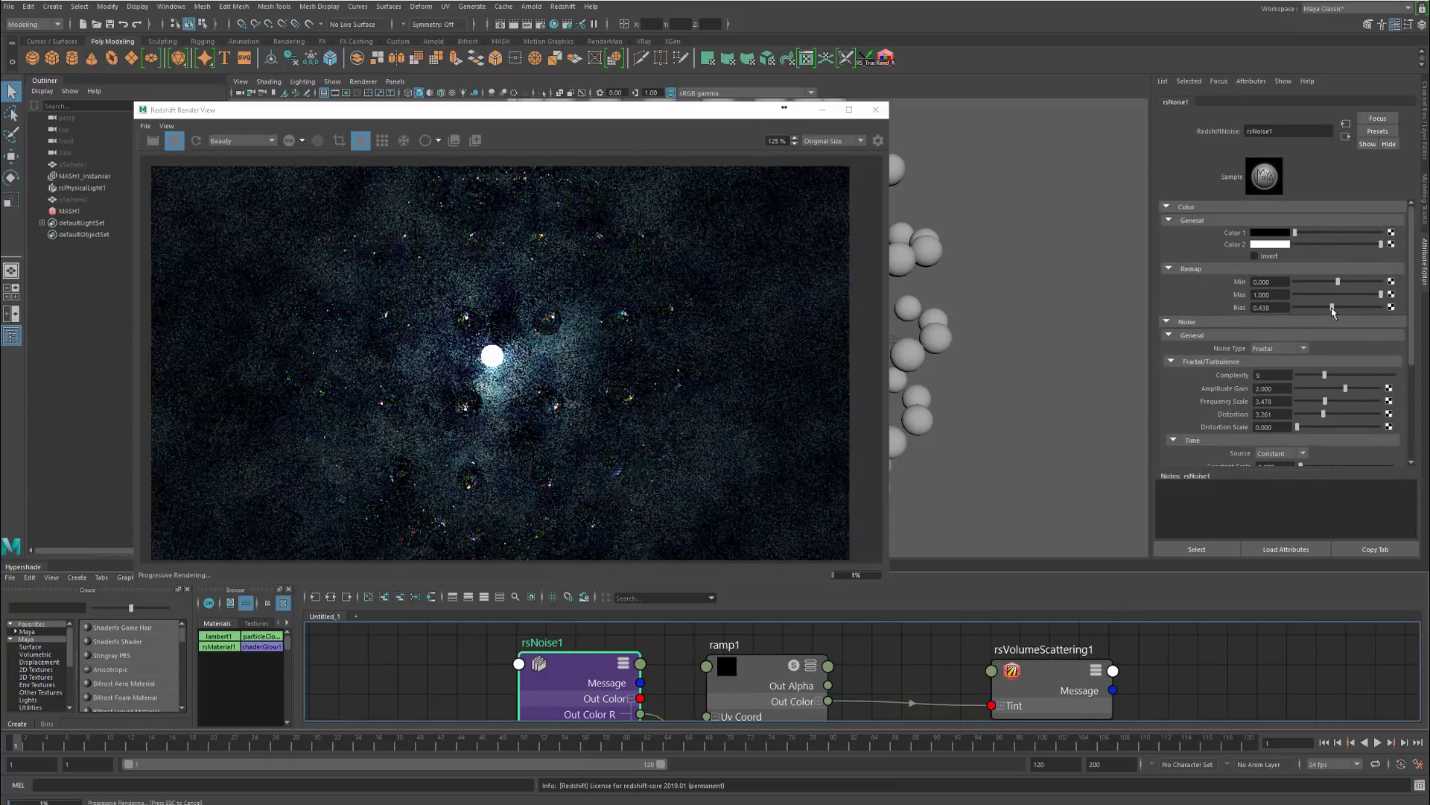
pyautogui.moveTo(1332, 308); pyautogui.dragTo(1331, 308)
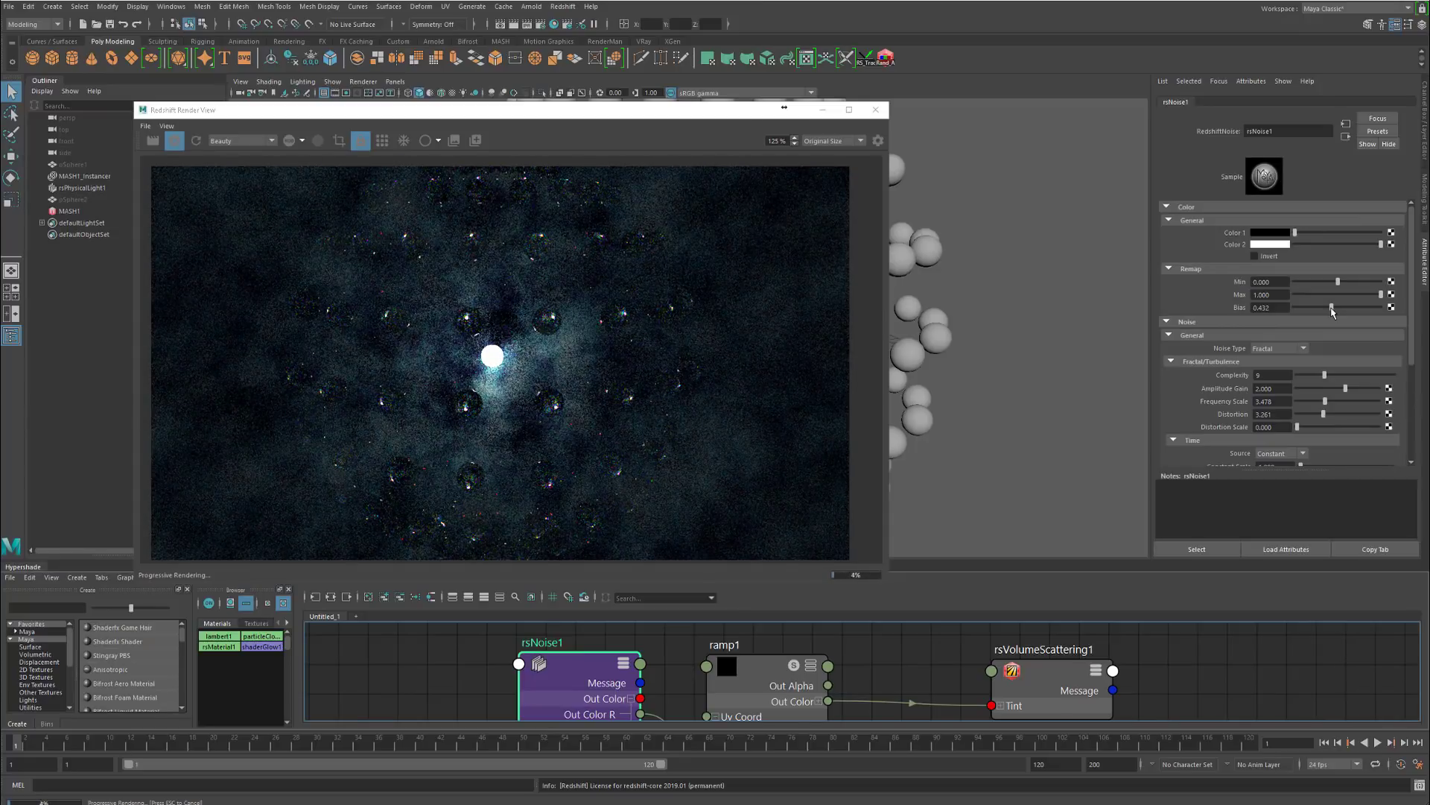
pyautogui.click(1332, 307)
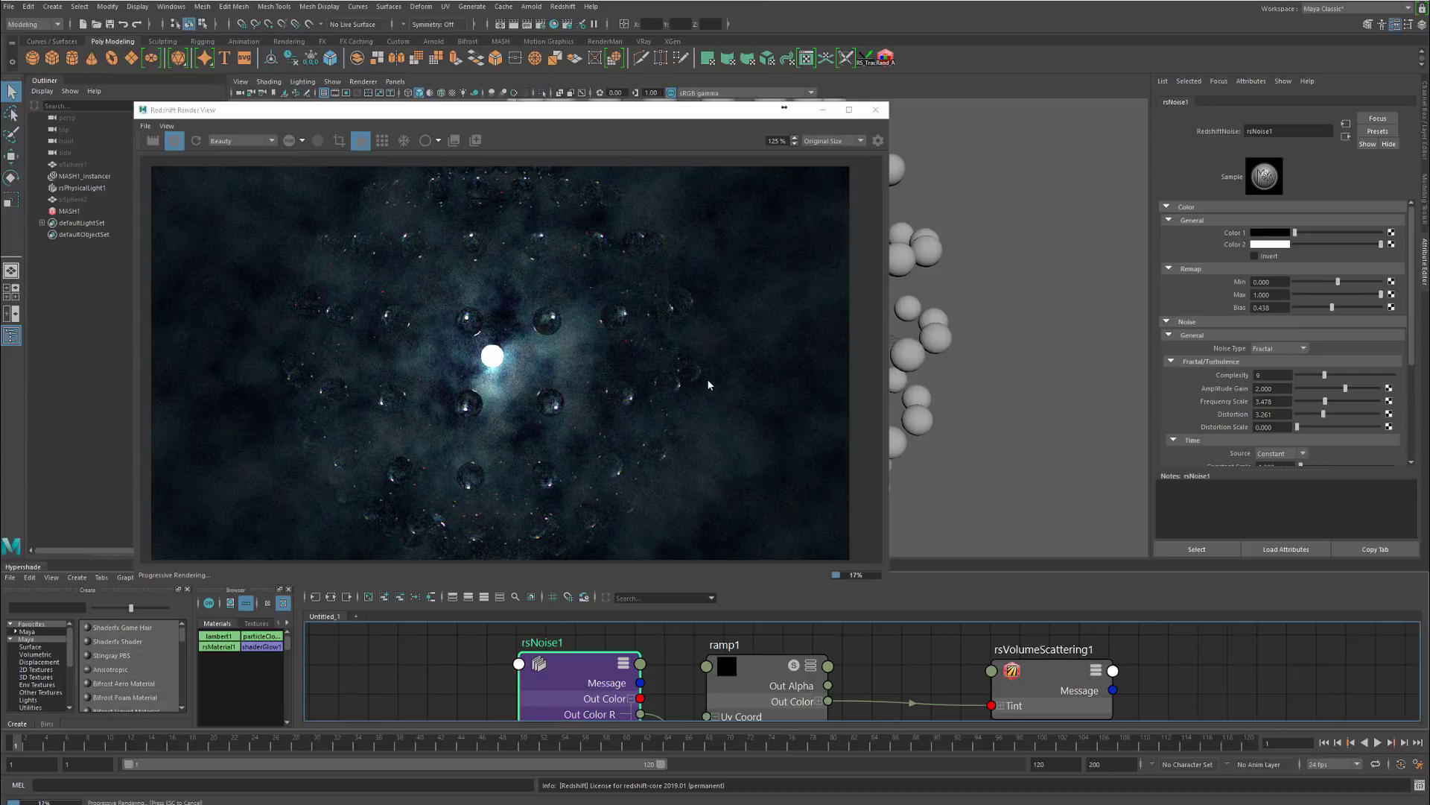
pyautogui.scroll(5, 516, 377)
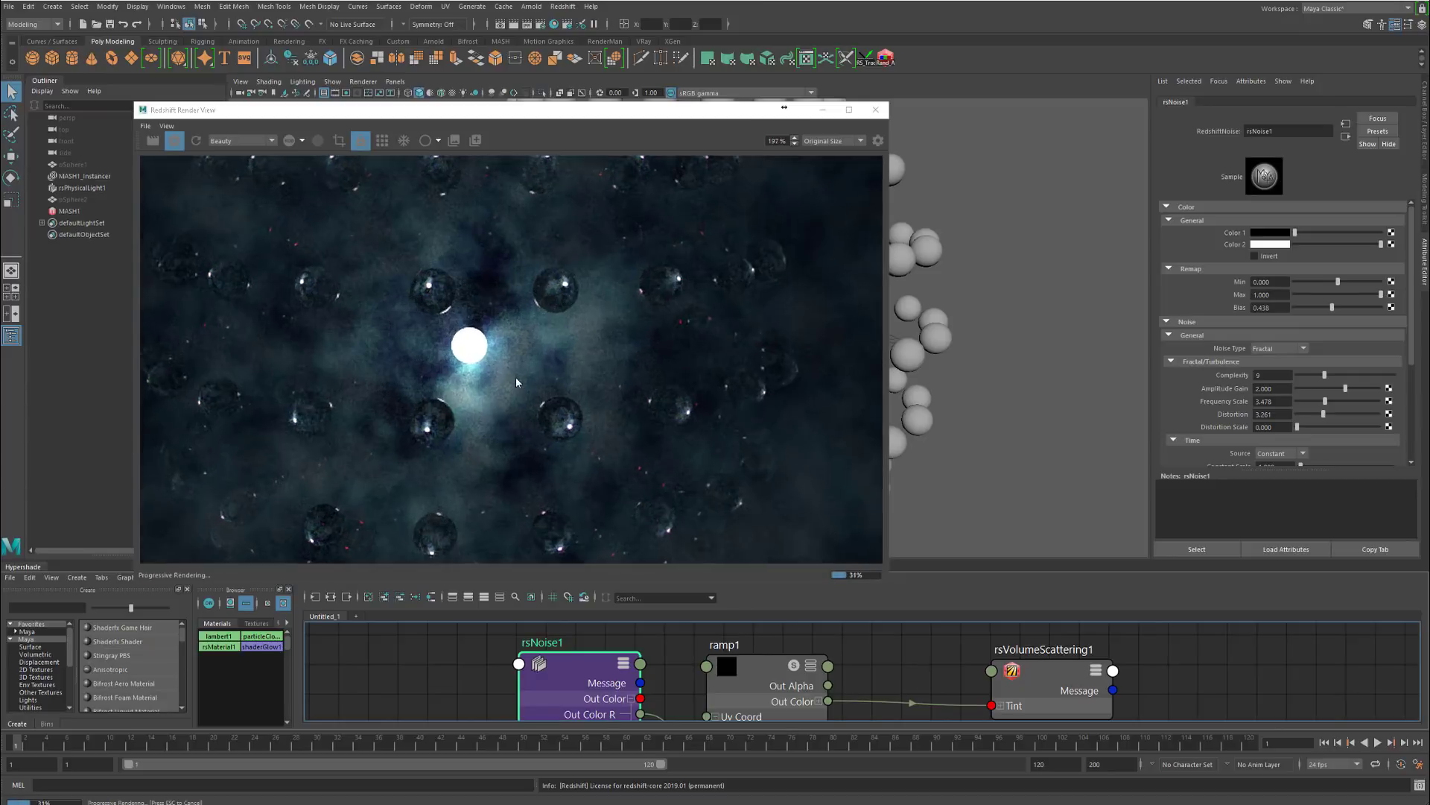
pyautogui.scroll(-5, 453, 380)
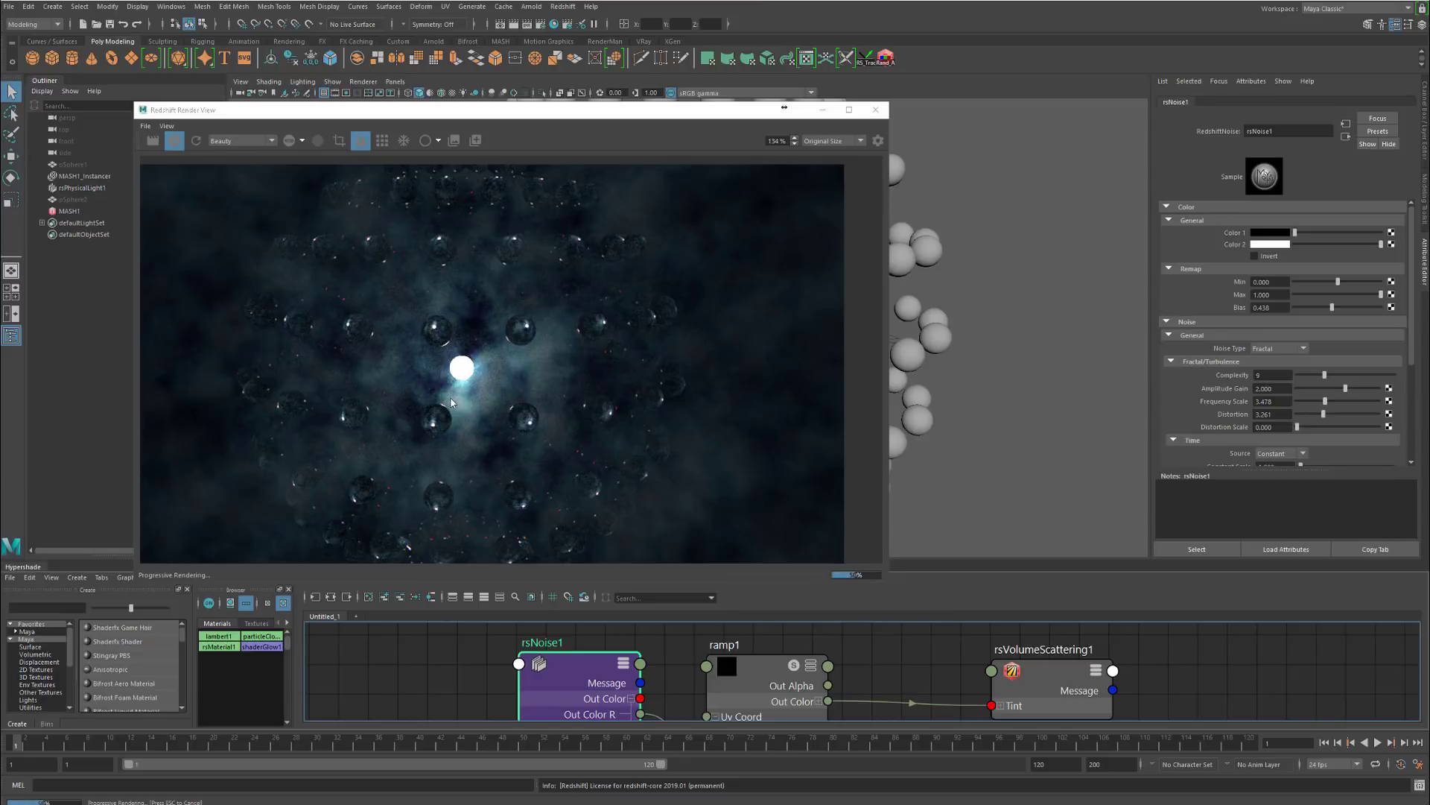
pyautogui.scroll(1, 522, 283)
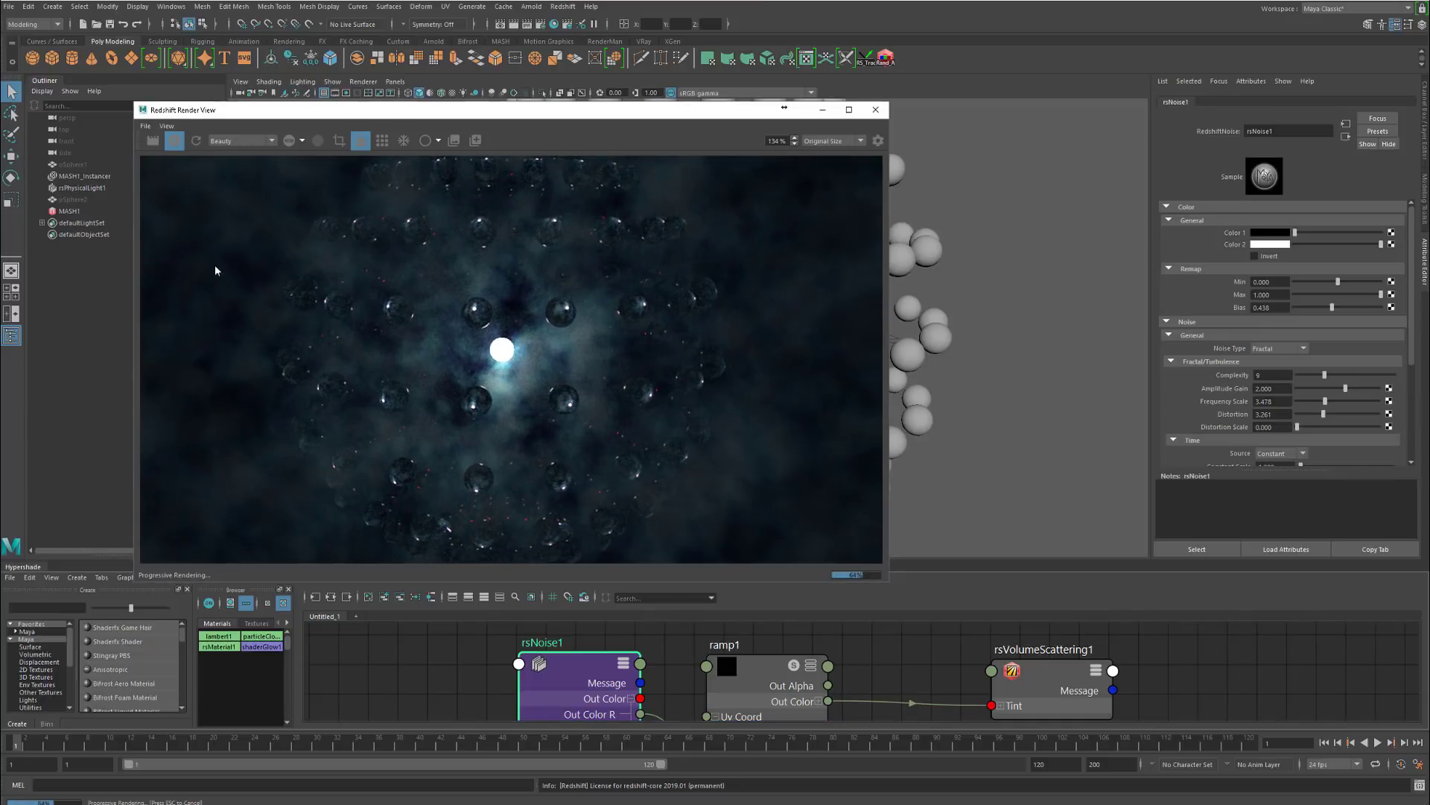